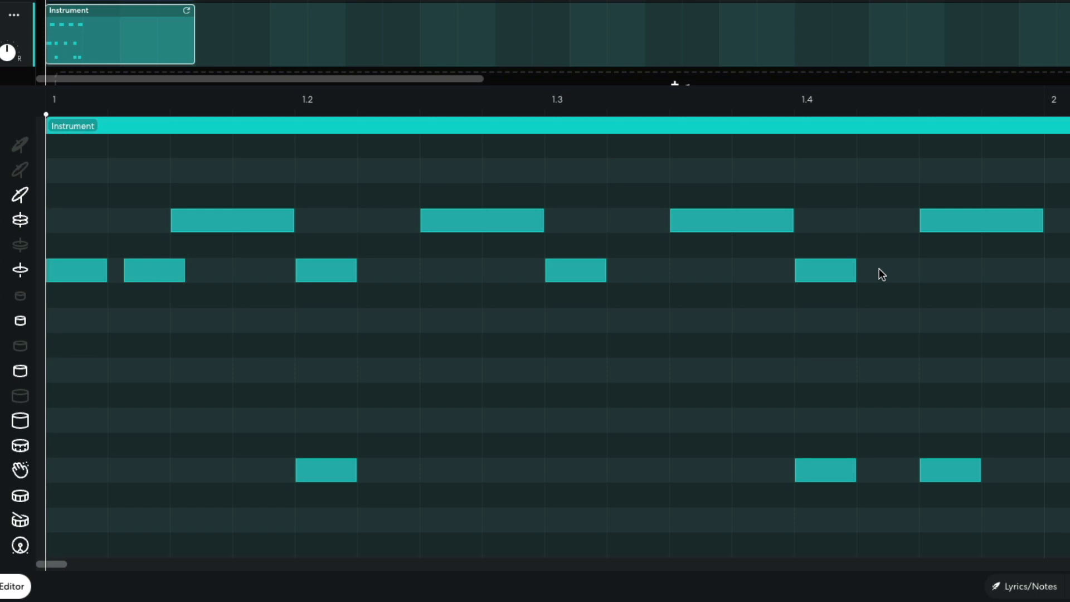
{"action": "left_click", "coordinate": [886, 272]}
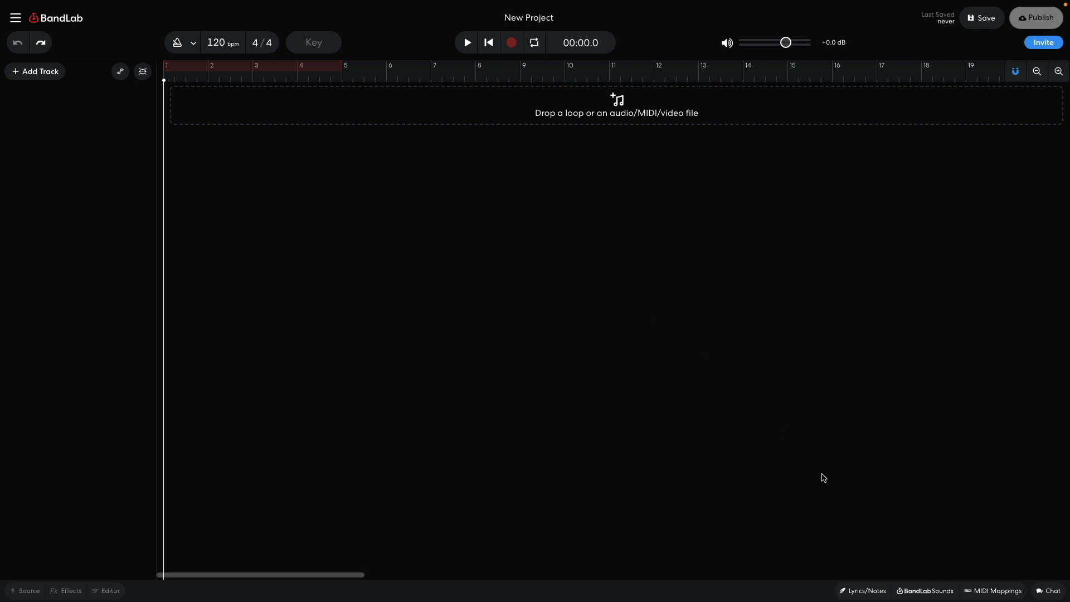
Search the BandLab Sounds packs for "electronic" and open the Hacienda Electronic pack.
{"action": "left_click", "coordinate": [909, 590]}
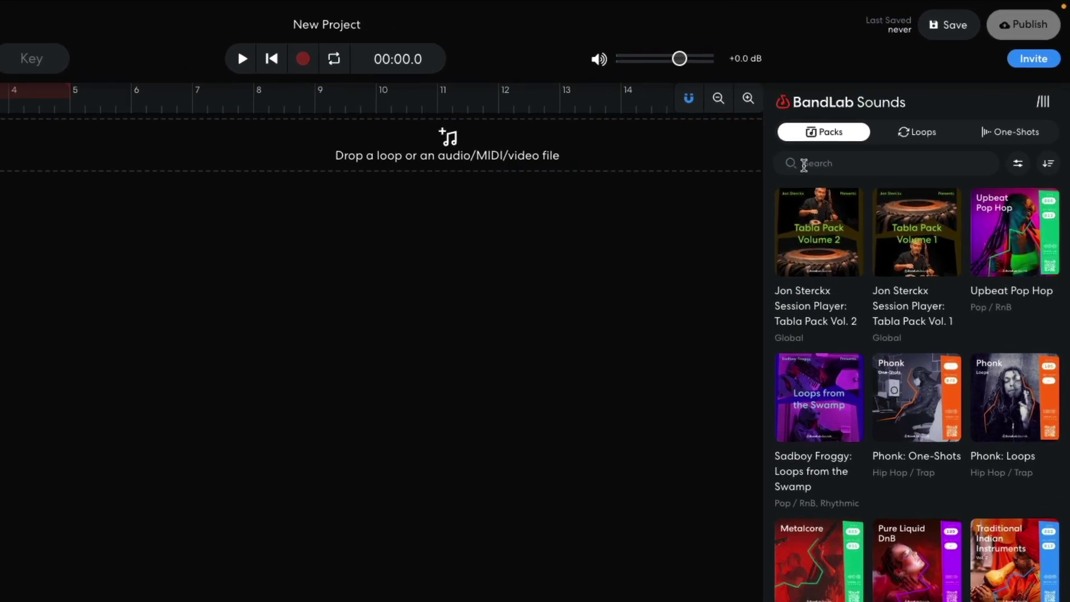
{"action": "left_click", "coordinate": [881, 119]}
{"action": "type", "text": "electronic"}
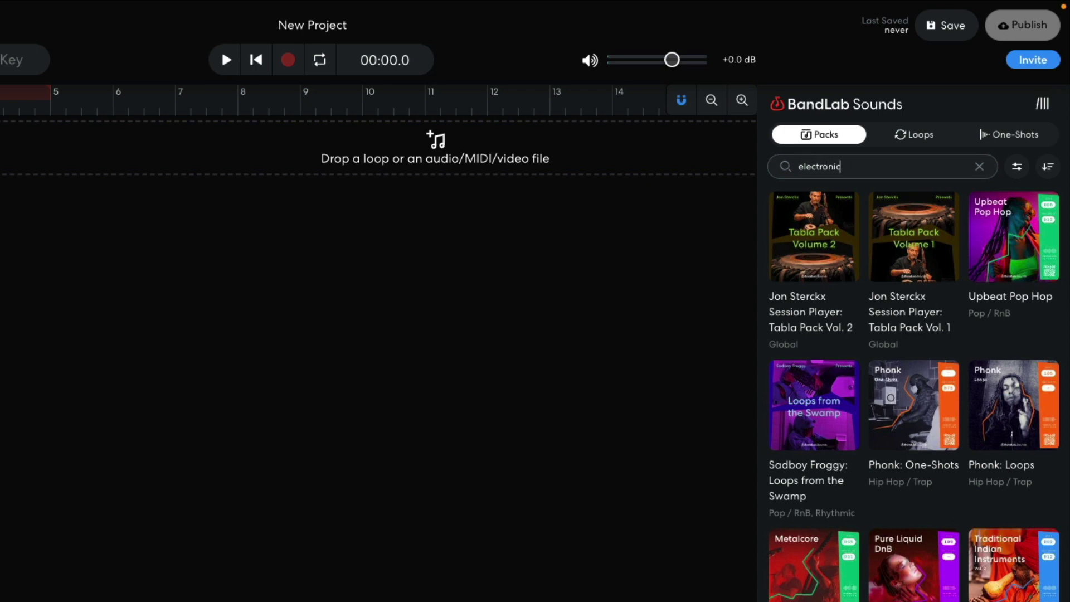
{"action": "key", "text": "Return"}
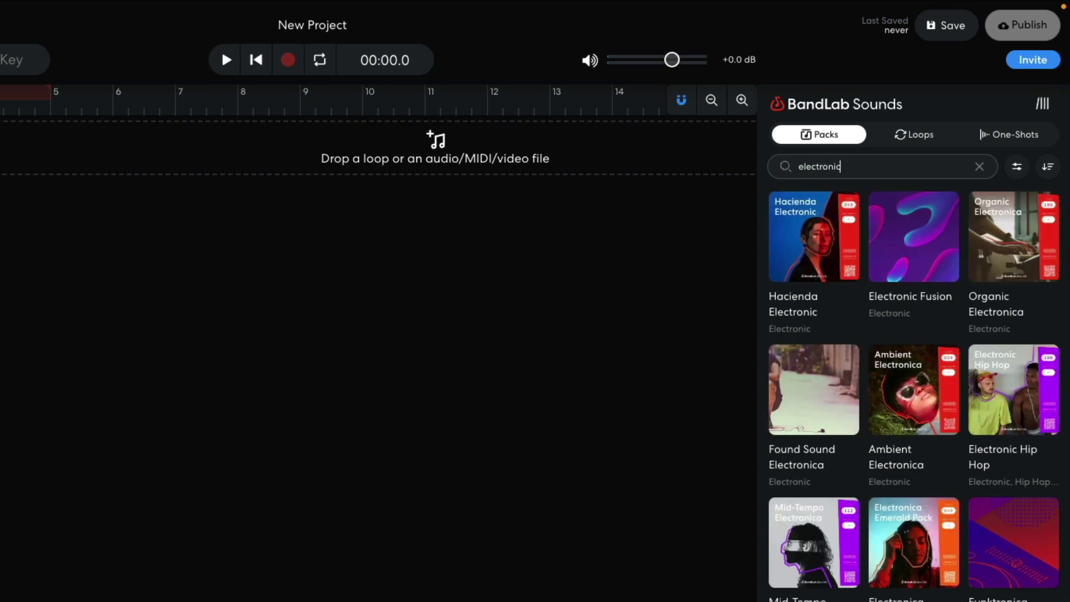
{"action": "left_click", "coordinate": [848, 211]}
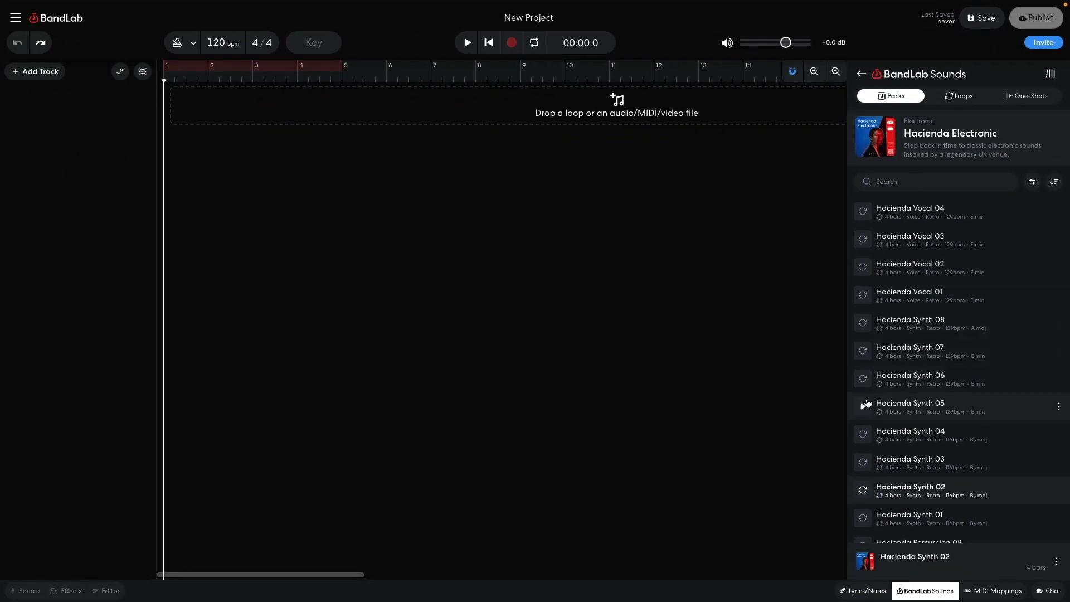
Preview the Hacienda Synth 05, Hacienda Synth 04 and Hacienda Synth 02 loops.
{"action": "left_click", "coordinate": [863, 406]}
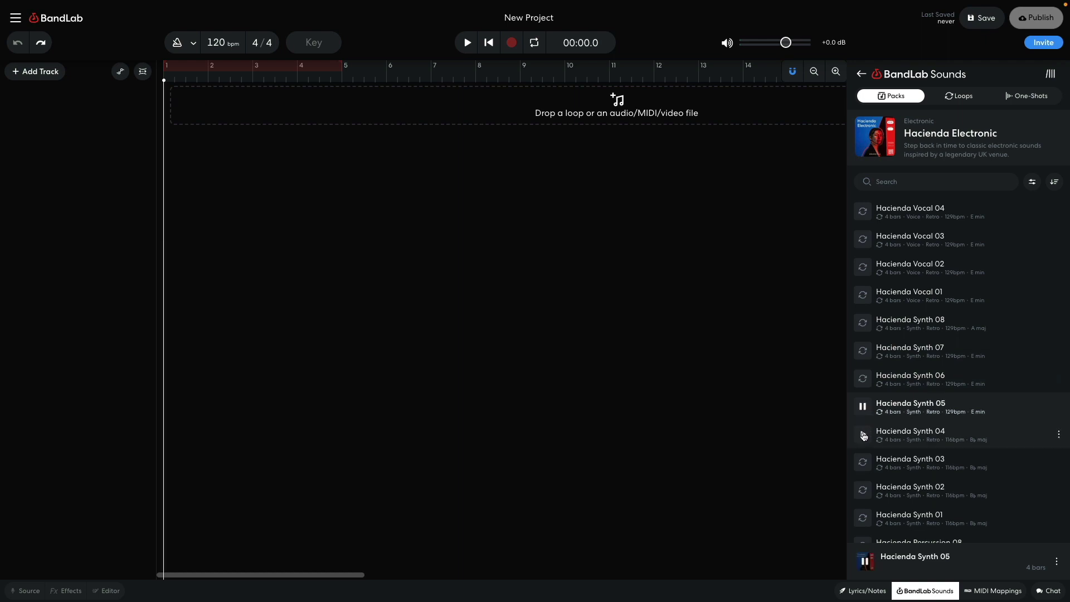
{"action": "left_click", "coordinate": [863, 436]}
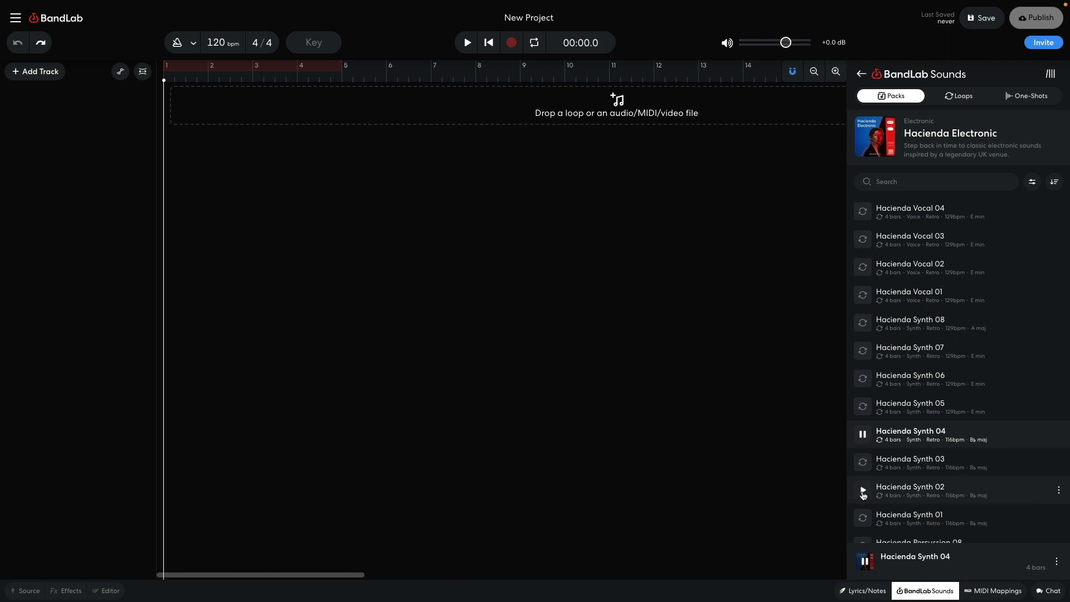
{"action": "left_click", "coordinate": [863, 492]}
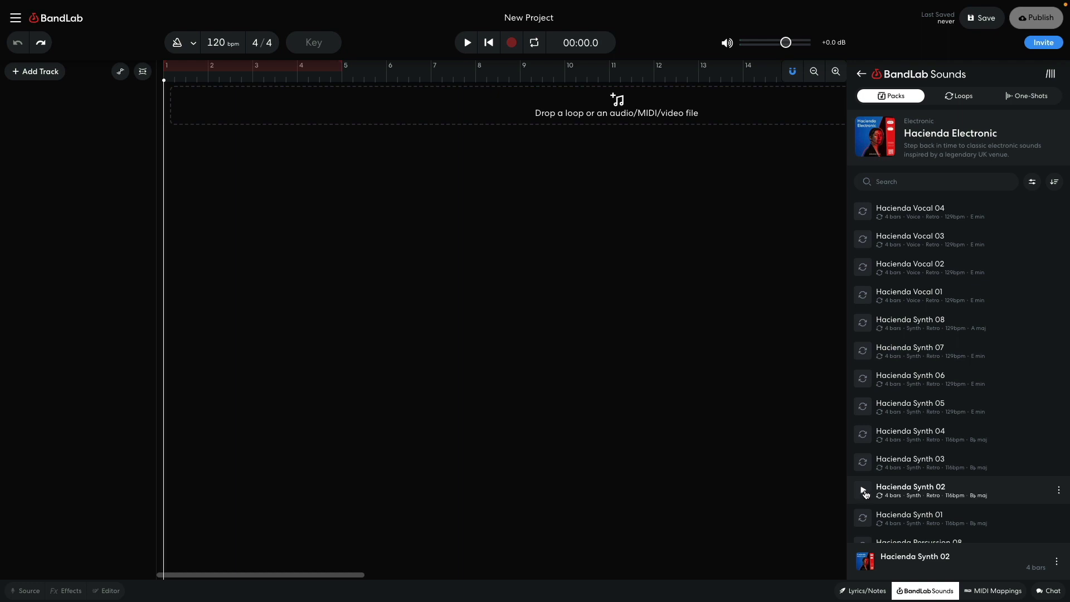
Place the Hacienda Synth 02 loop on a new track at bar 1 and set the project key to B♭ major.
{"action": "left_click_drag", "start_coordinate": [865, 495], "coordinate": [169, 109]}
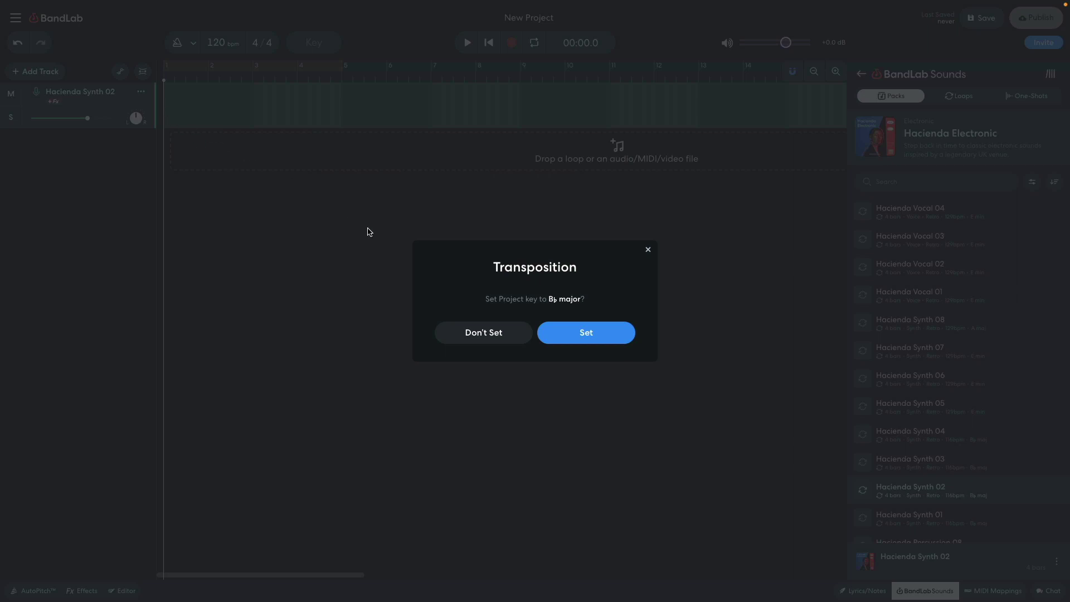
{"action": "left_click", "coordinate": [566, 333]}
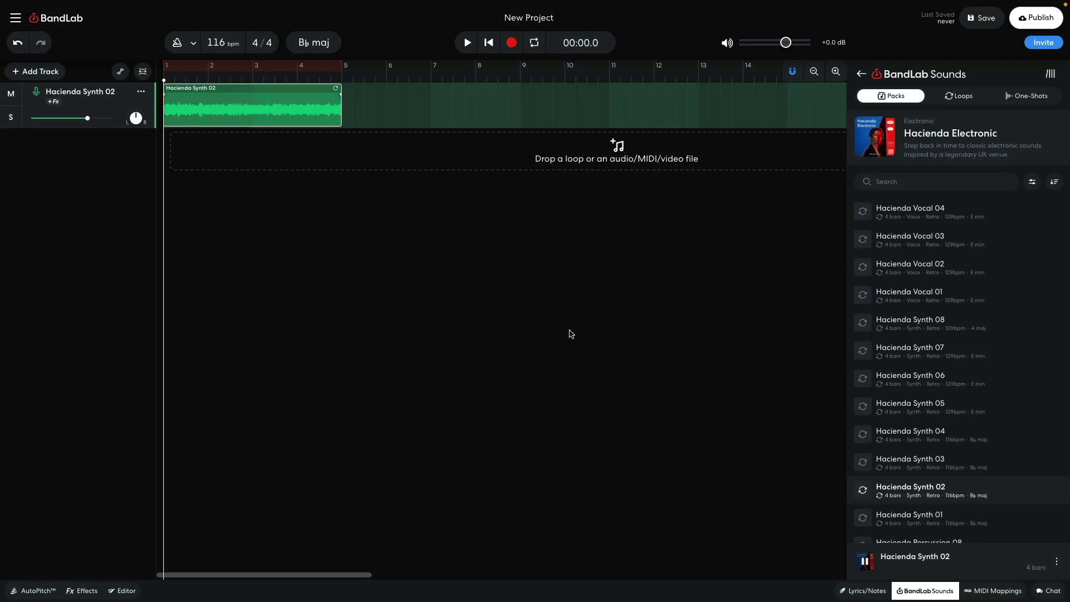
{"action": "left_click", "coordinate": [866, 563]}
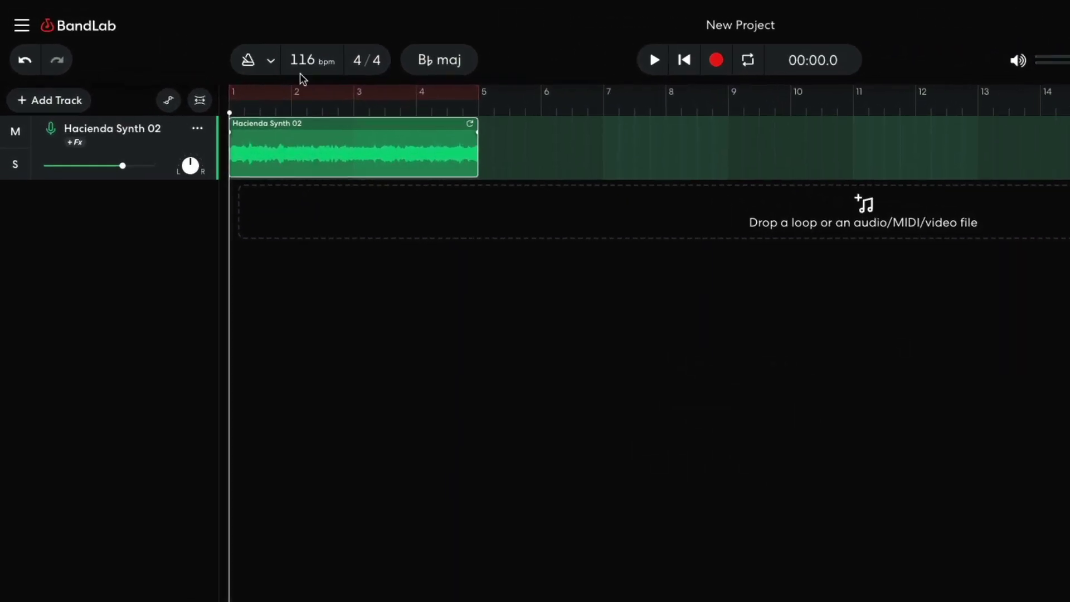
Set the project tempo to 130 bpm and adjust the existing audio regions to match.
{"action": "left_click", "coordinate": [216, 43]}
{"action": "type", "text": "130"}
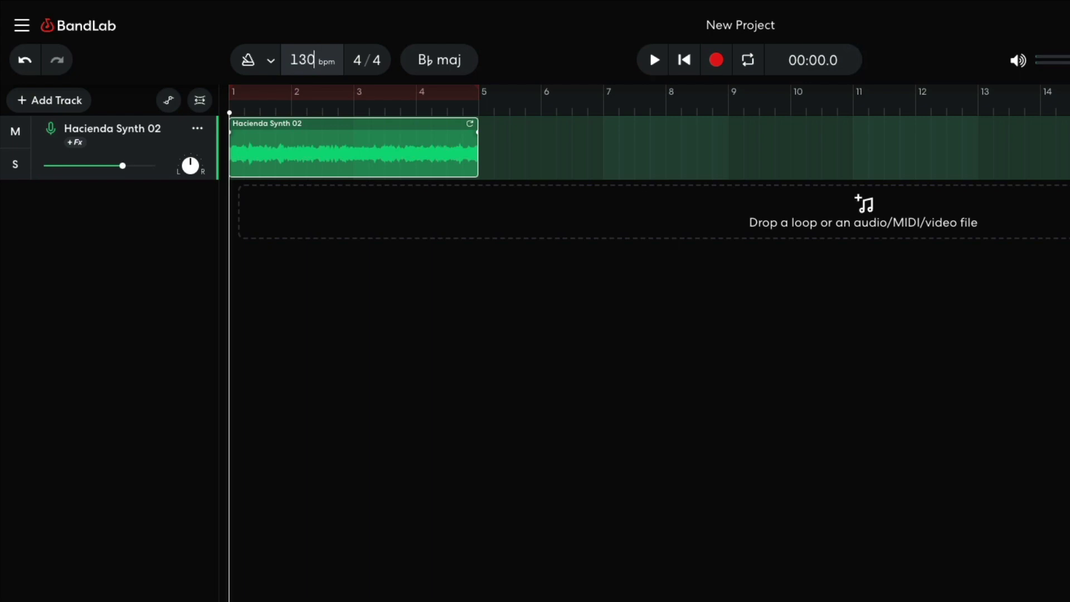
{"action": "key", "text": "Return"}
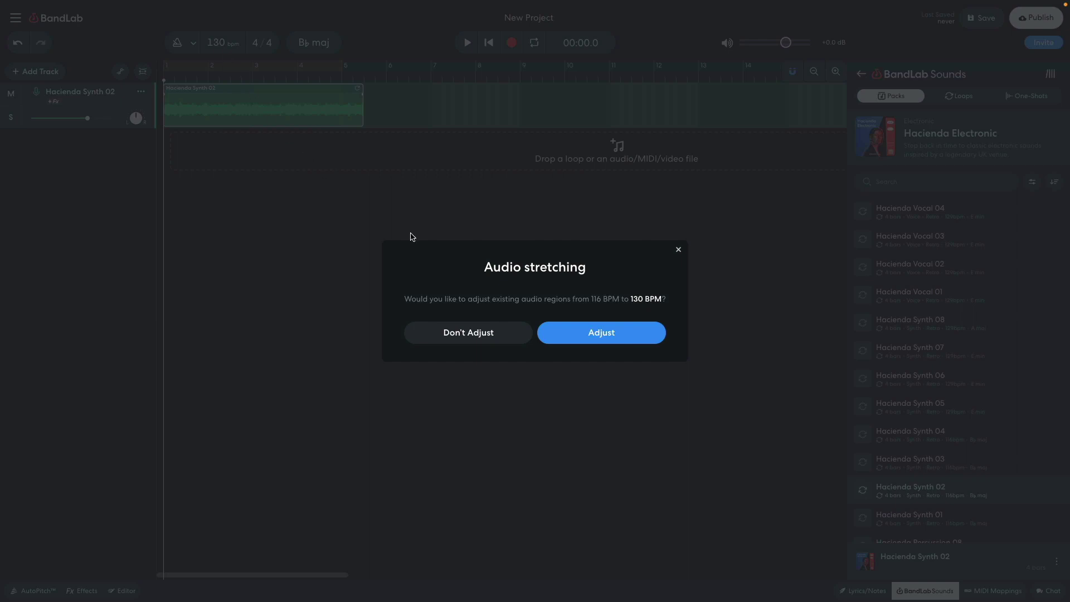
{"action": "left_click", "coordinate": [574, 339]}
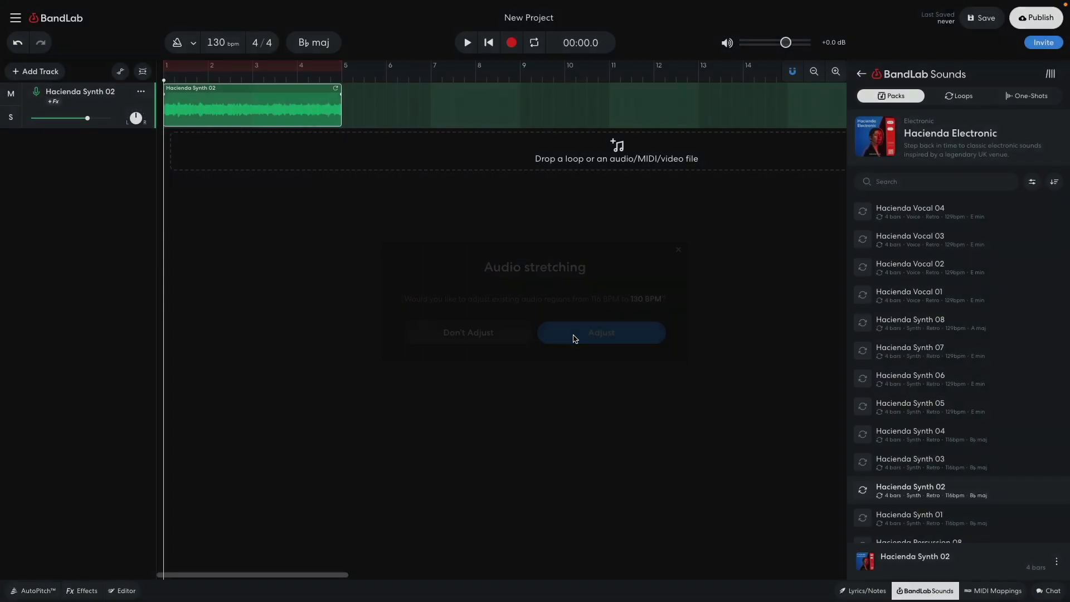
Play the stretched loop and lower the Hacienda Synth 02 track's volume.
{"action": "key", "text": "space"}
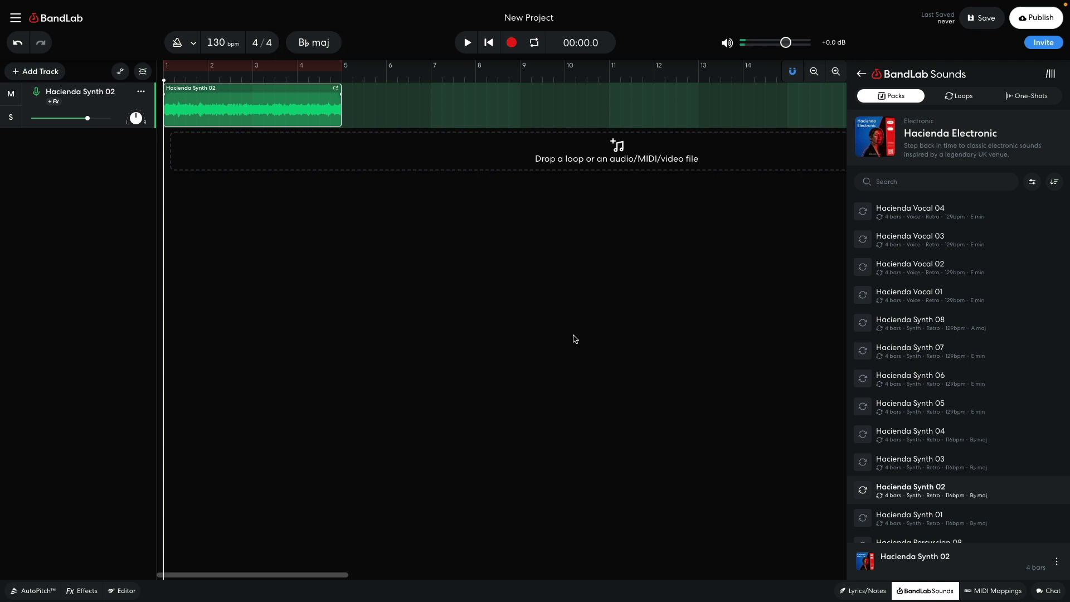
{"action": "mouse_move", "coordinate": [87, 118]}
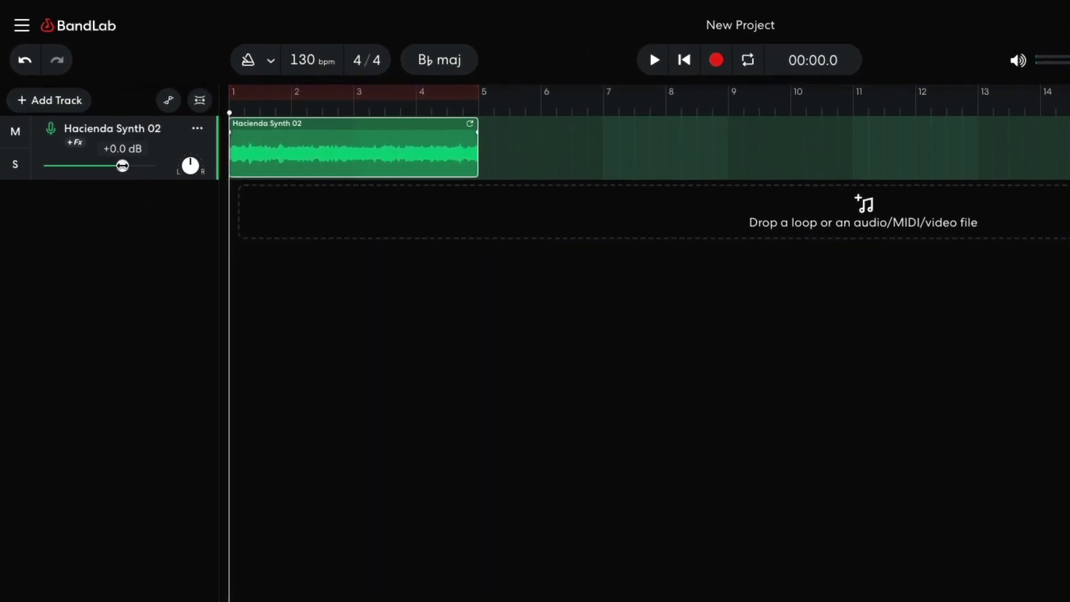
{"action": "left_click_drag", "start_coordinate": [122, 165], "coordinate": [78, 168]}
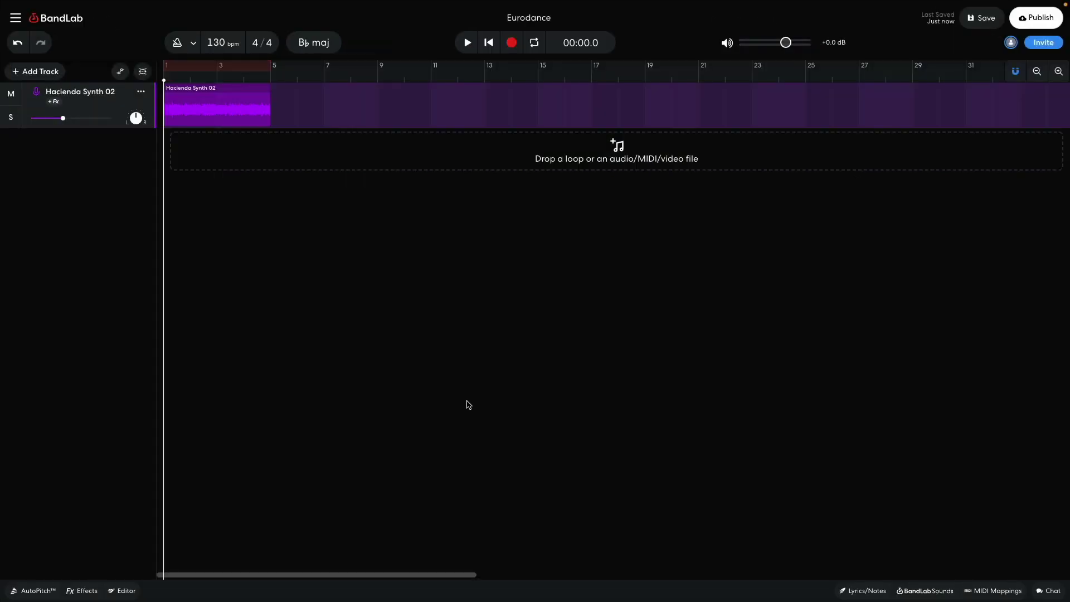
Search the BandLab Sounds one-shots for "kick" and preview Kick_Metro.
{"action": "left_click", "coordinate": [919, 590]}
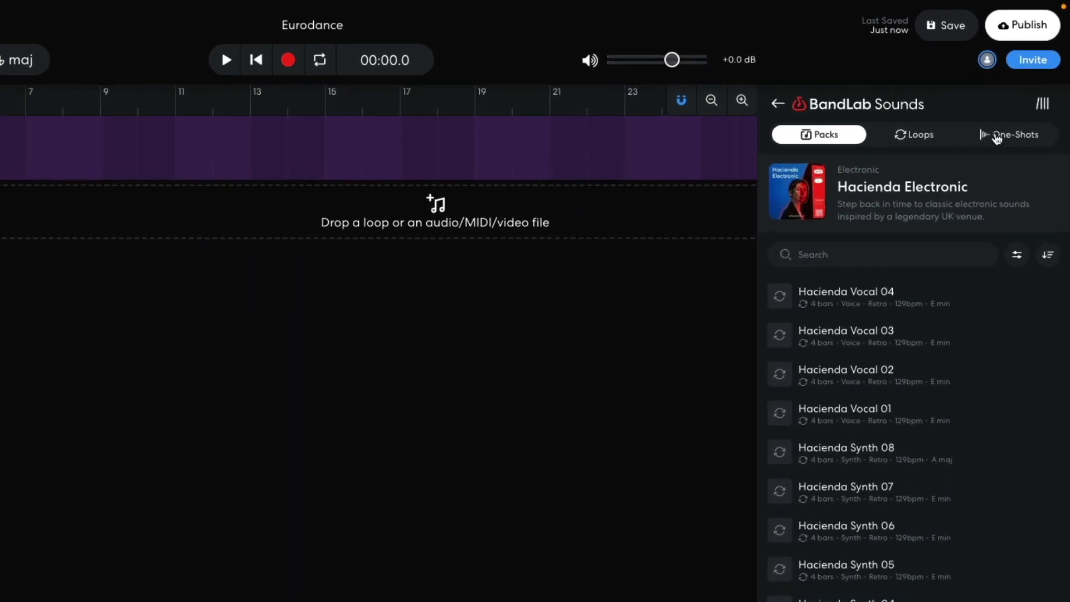
{"action": "left_click", "coordinate": [997, 139]}
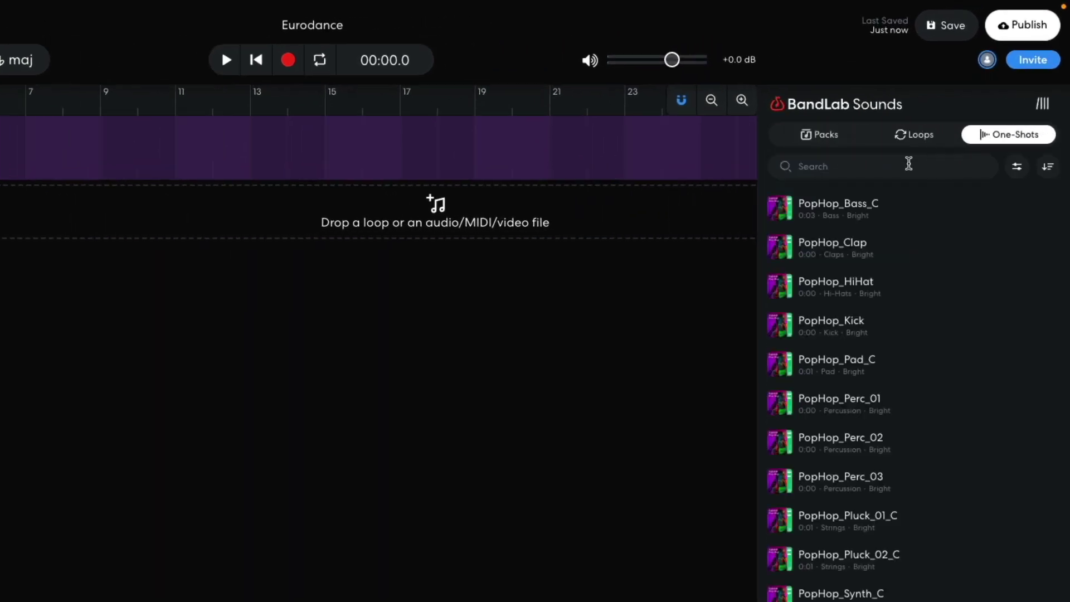
{"action": "left_click", "coordinate": [901, 166]}
{"action": "type", "text": "kick"}
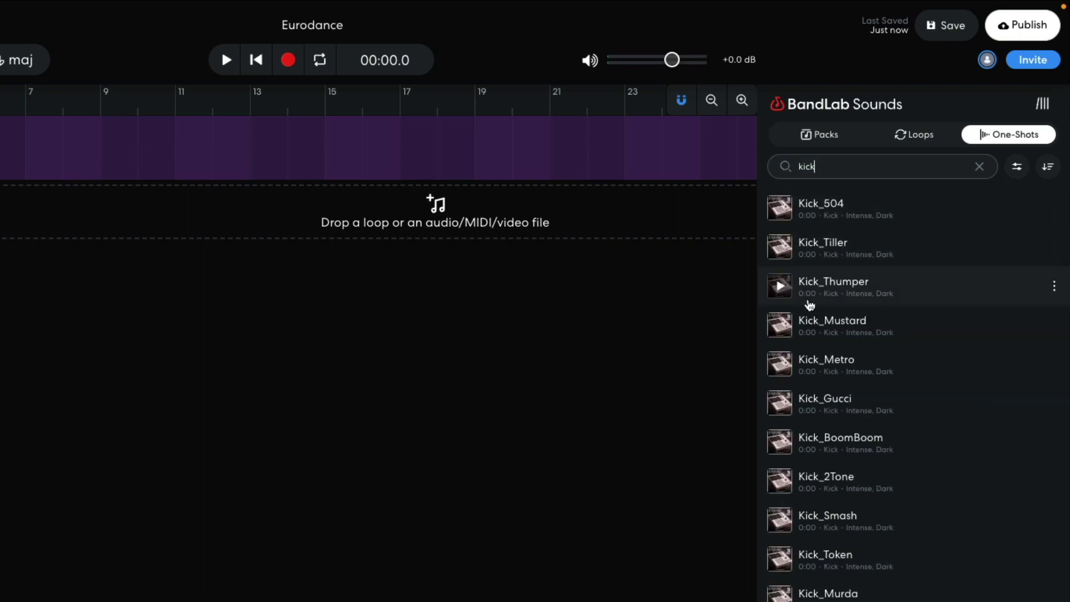
{"action": "left_click", "coordinate": [783, 363]}
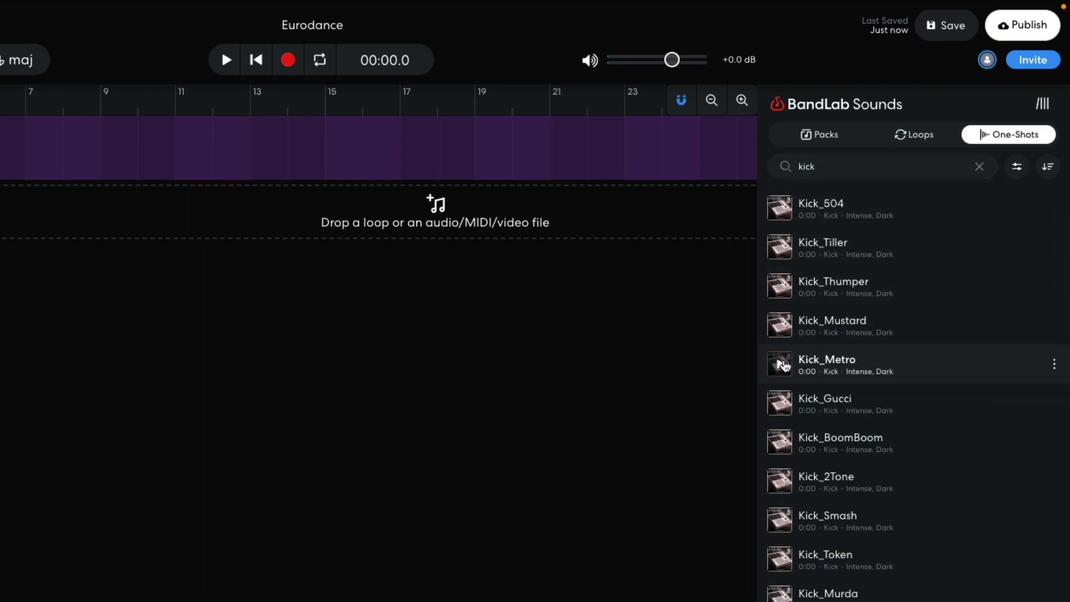
Add a Sampler track and load the Kick_Metro one-shot onto Pad 1.
{"action": "left_click", "coordinate": [49, 75]}
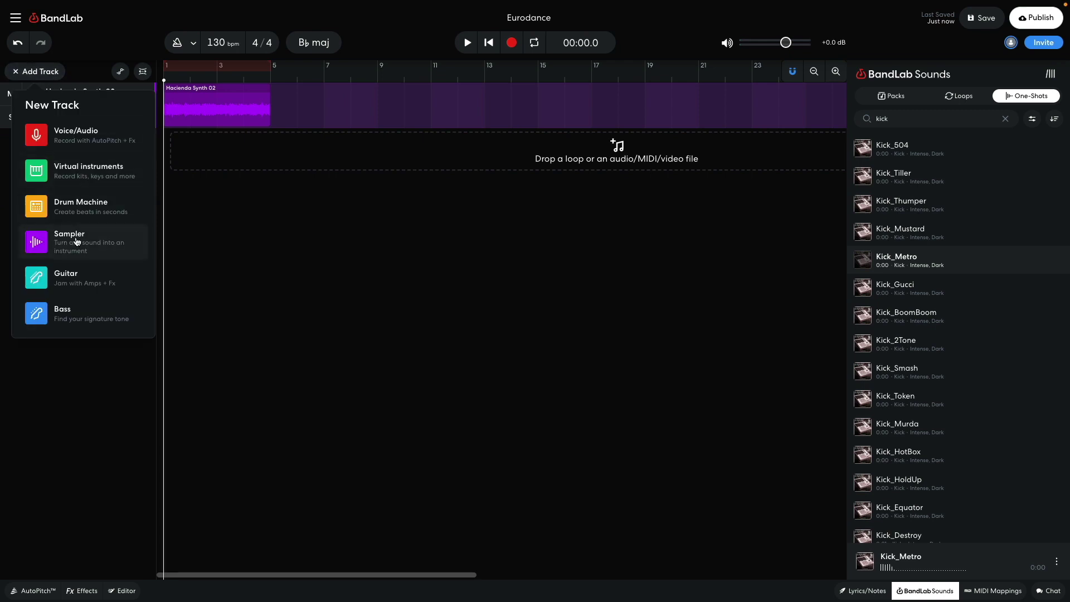
{"action": "left_click", "coordinate": [77, 241]}
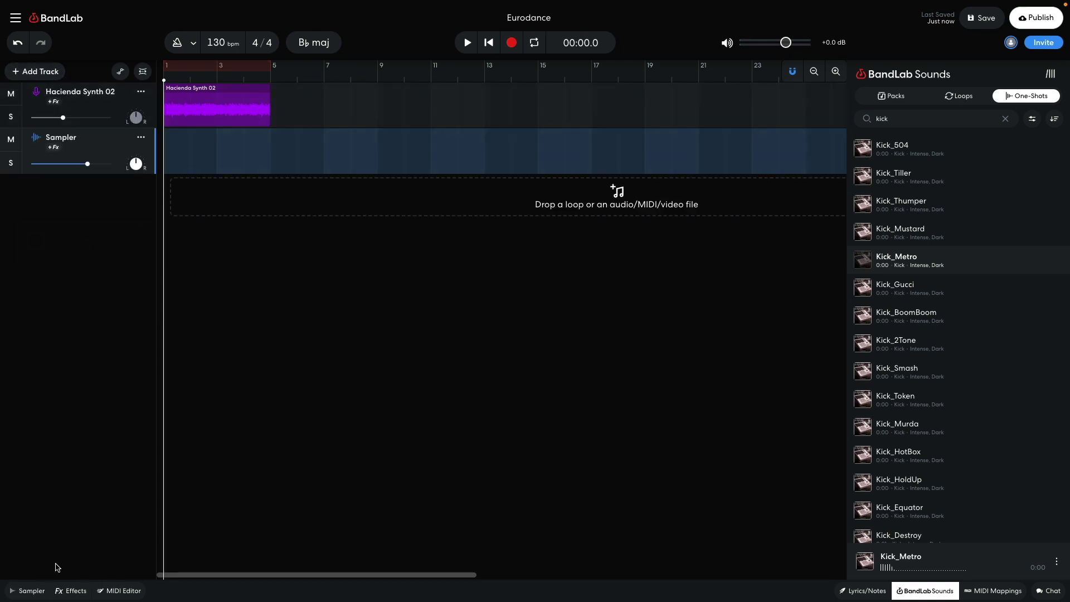
{"action": "left_click", "coordinate": [44, 593]}
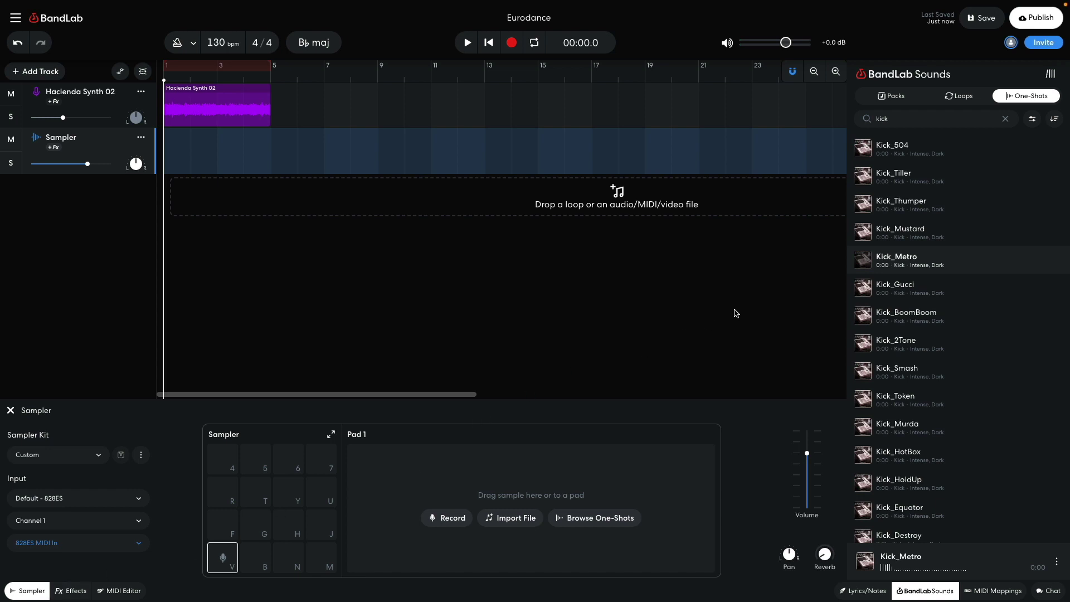
{"action": "left_click_drag", "start_coordinate": [883, 256], "coordinate": [217, 556]}
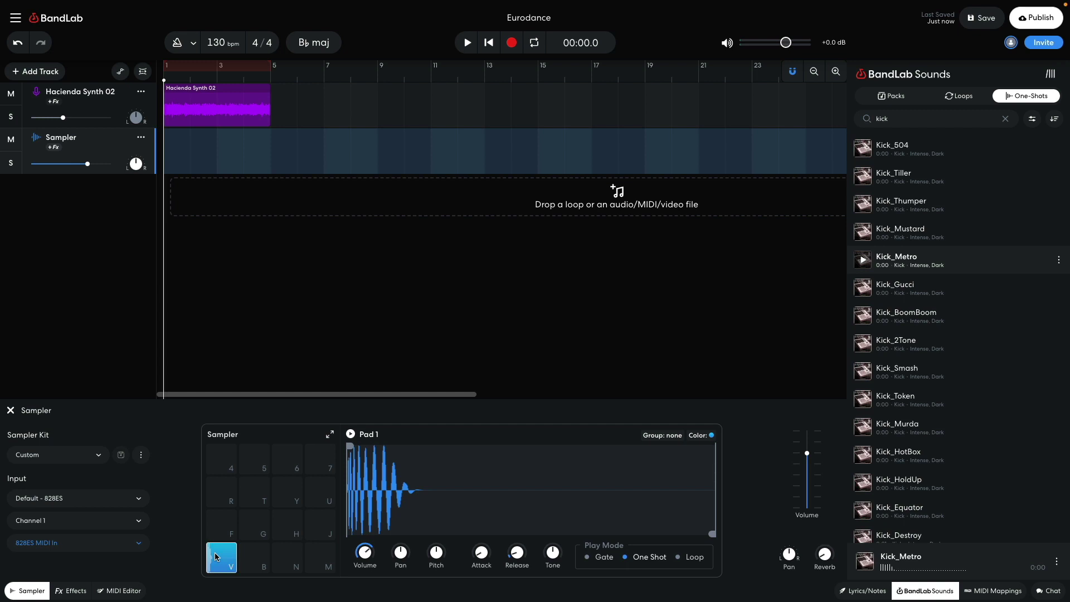
Copy the kick sample from Pad 1 to Pad 2 and raise the copy's pitch by 12 semitones.
{"action": "left_click_drag", "start_coordinate": [216, 556], "coordinate": [244, 555]}
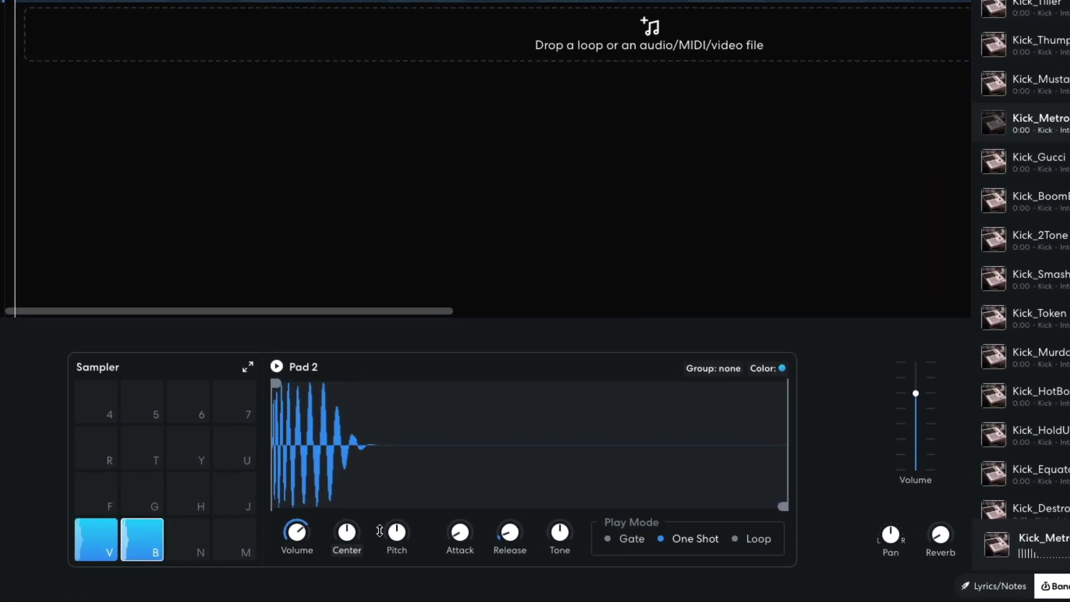
{"action": "left_click_drag", "start_coordinate": [437, 551], "coordinate": [428, 476]}
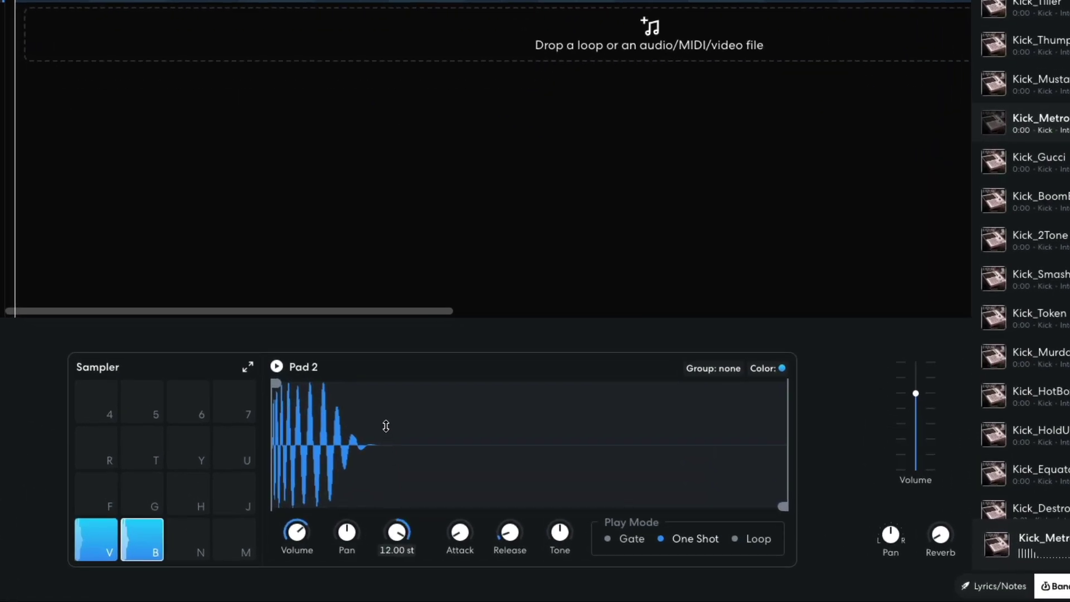
{"action": "left_click", "coordinate": [277, 367]}
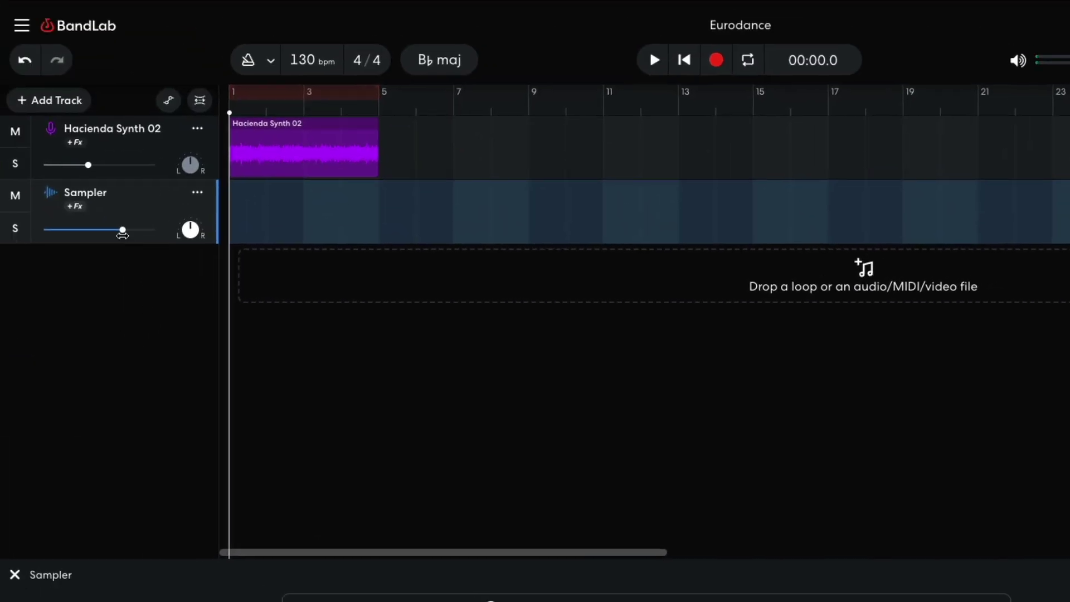
Lower the Sampler track's volume.
{"action": "mouse_move", "coordinate": [121, 230]}
{"action": "left_click_drag", "start_coordinate": [122, 229], "coordinate": [83, 231]}
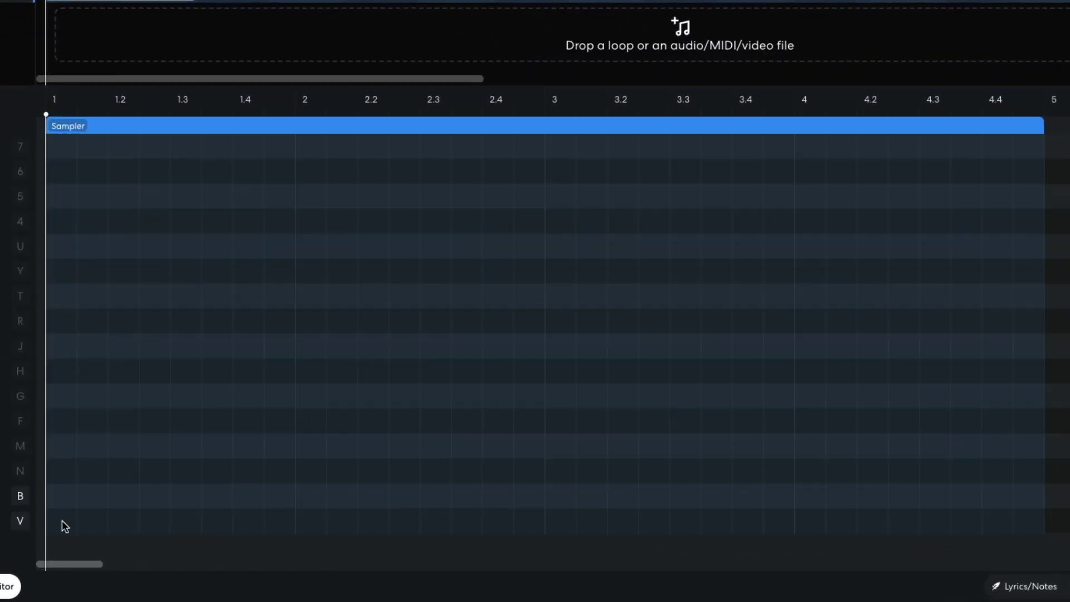
Add notes for both kick pads, V and B, on beats 1, 1.2, 1.3 and 1.4 of the Sampler region.
{"action": "left_click", "coordinate": [173, 544]}
{"action": "left_click", "coordinate": [65, 497]}
{"action": "left_click", "coordinate": [130, 526]}
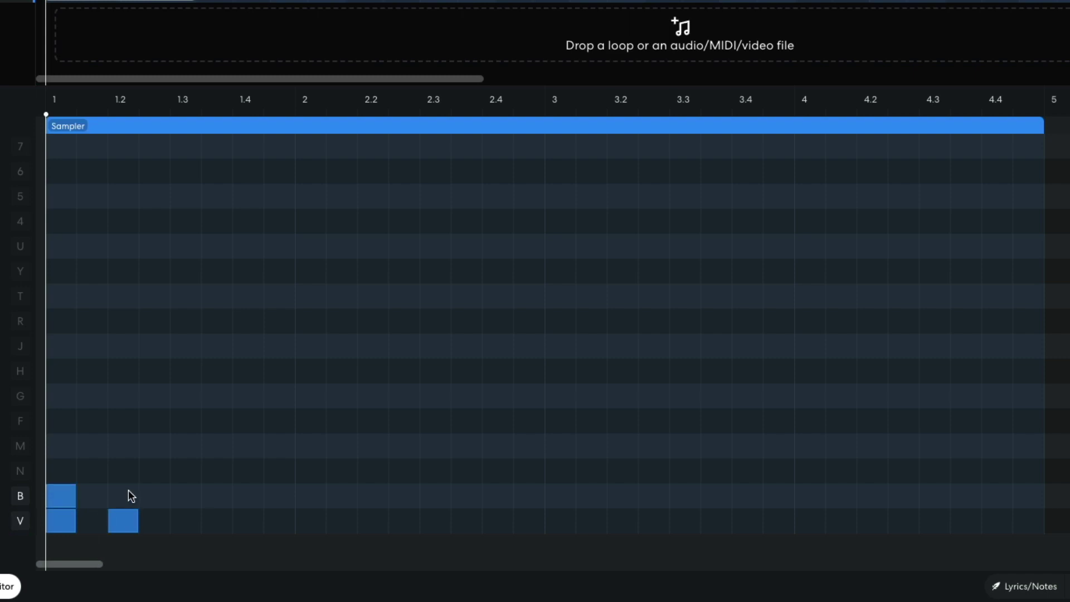
{"action": "left_click", "coordinate": [131, 495]}
{"action": "left_click", "coordinate": [191, 519]}
{"action": "left_click", "coordinate": [195, 498]}
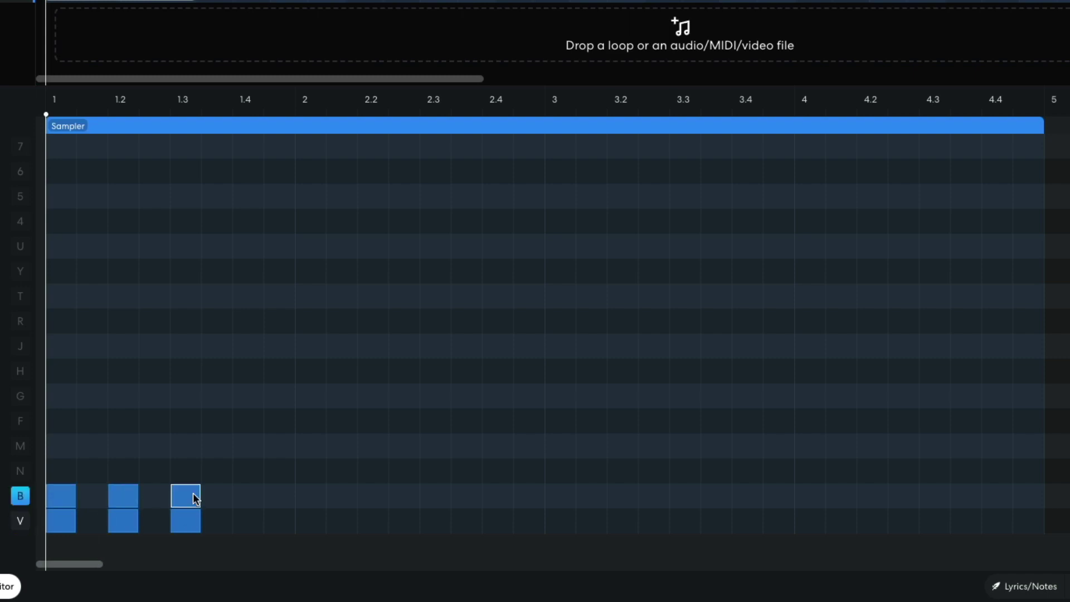
{"action": "left_click", "coordinate": [246, 519]}
{"action": "left_click", "coordinate": [258, 496]}
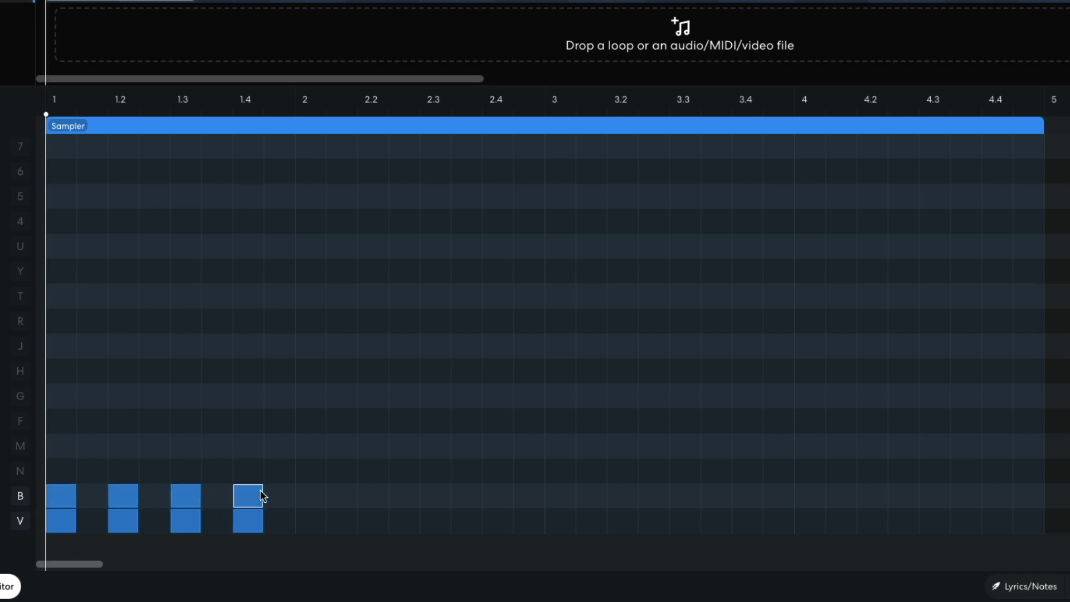
Repeat the first bar's kick pattern through bars 2 to 4 and play it back with the synth loop.
{"action": "left_click_drag", "start_coordinate": [341, 462], "coordinate": [801, 529]}
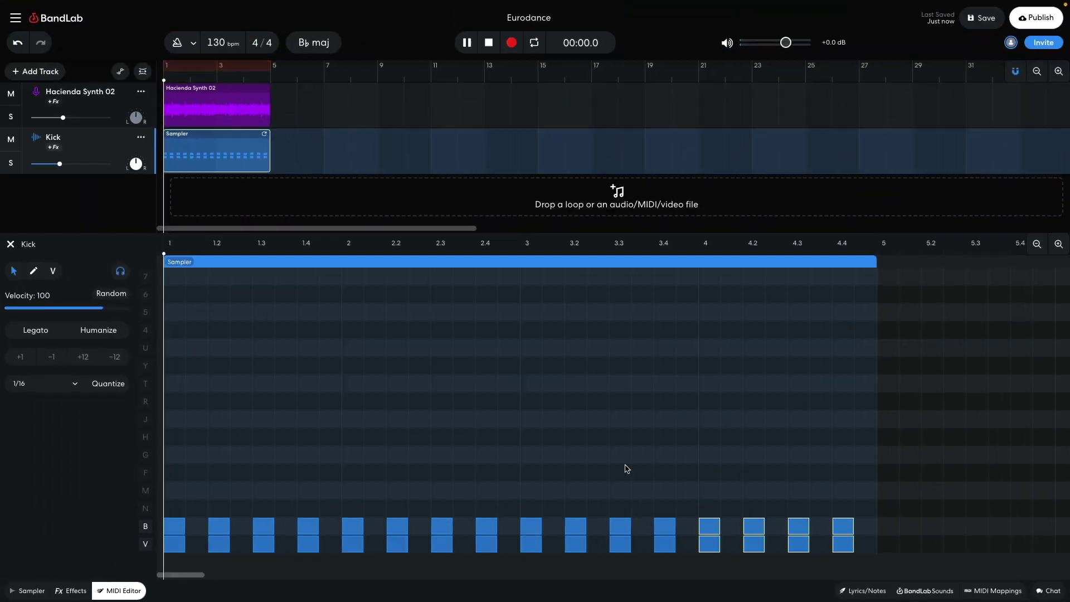
{"action": "key", "text": "space"}
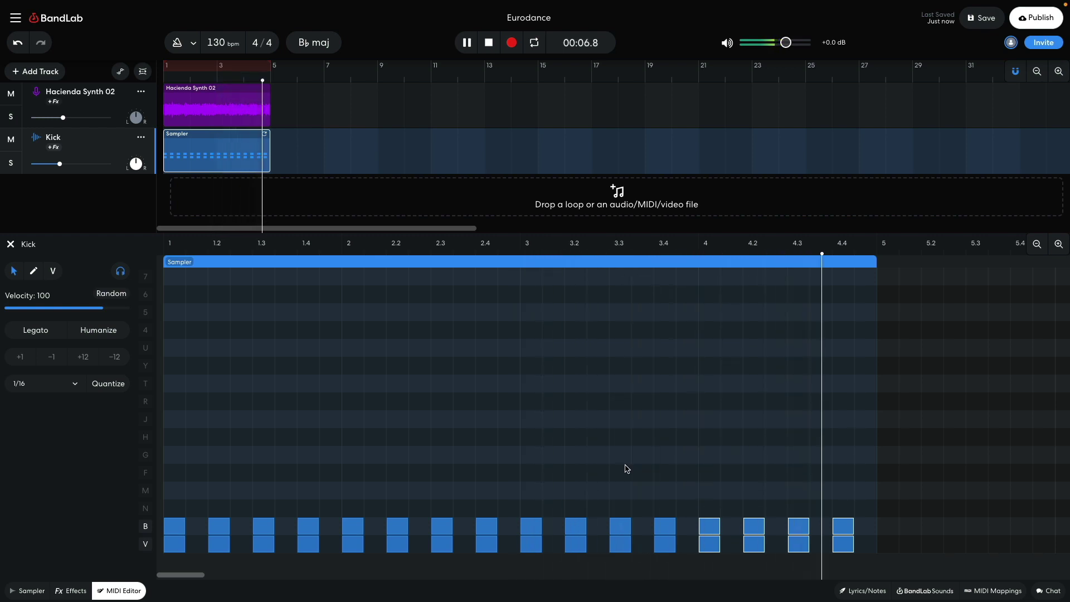
{"action": "key", "text": "space"}
{"action": "key", "text": "e"}
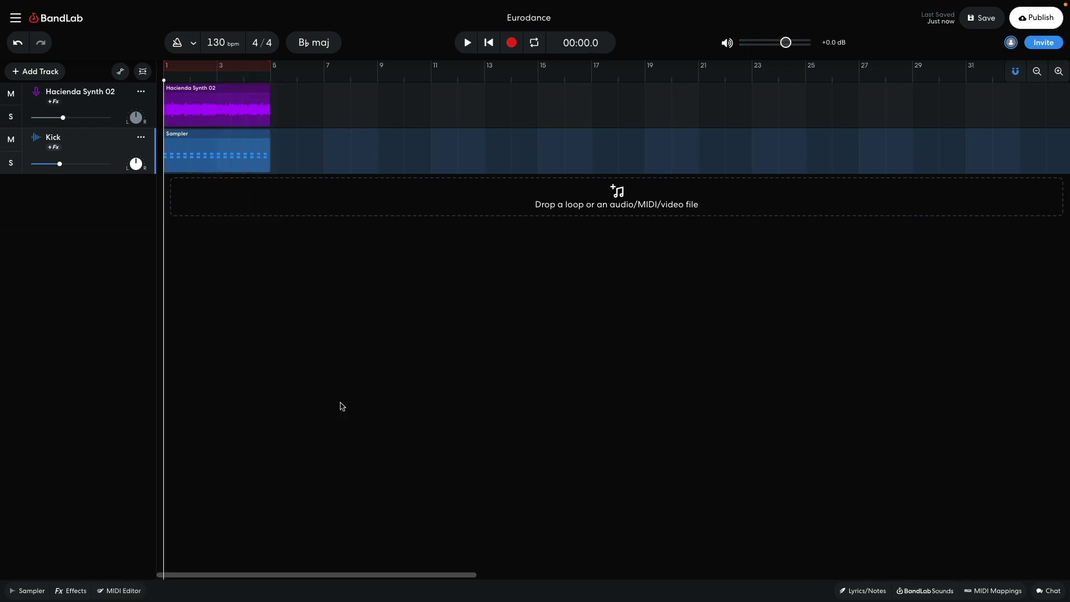
Add a virtual instrument track and set its instrument to the 909 kit from Drum Pads.
{"action": "left_click", "coordinate": [43, 77]}
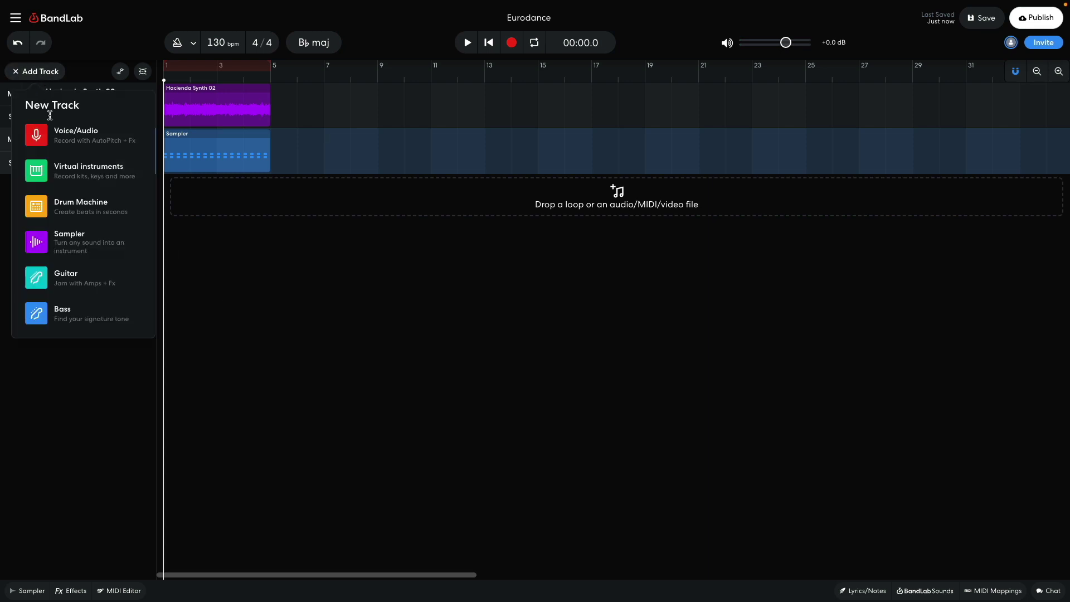
{"action": "left_click", "coordinate": [65, 171]}
{"action": "left_click", "coordinate": [33, 591]}
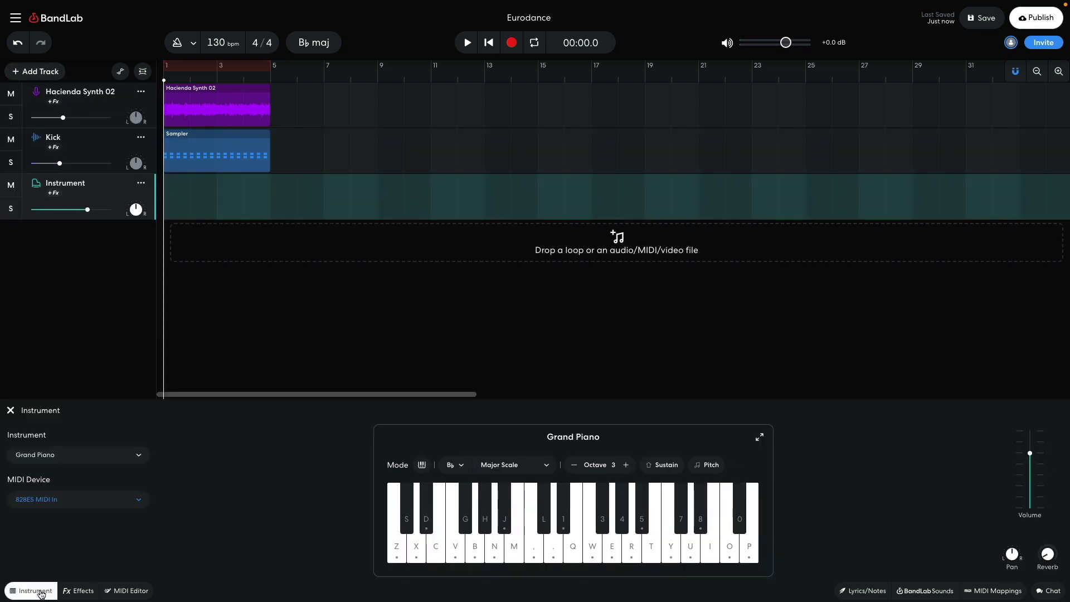
{"action": "left_click", "coordinate": [63, 458]}
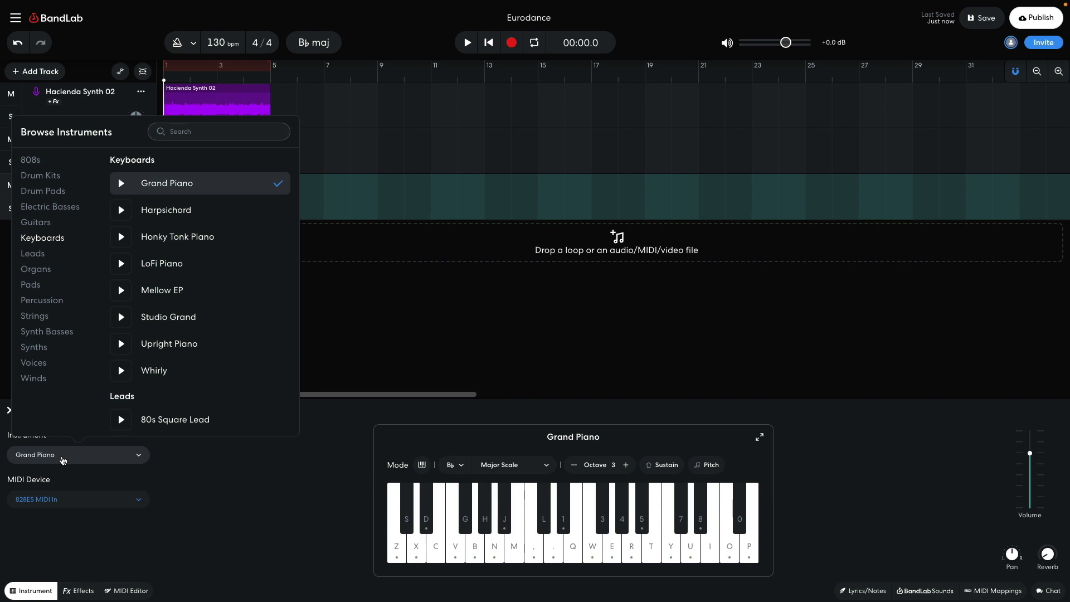
{"action": "left_click", "coordinate": [44, 192]}
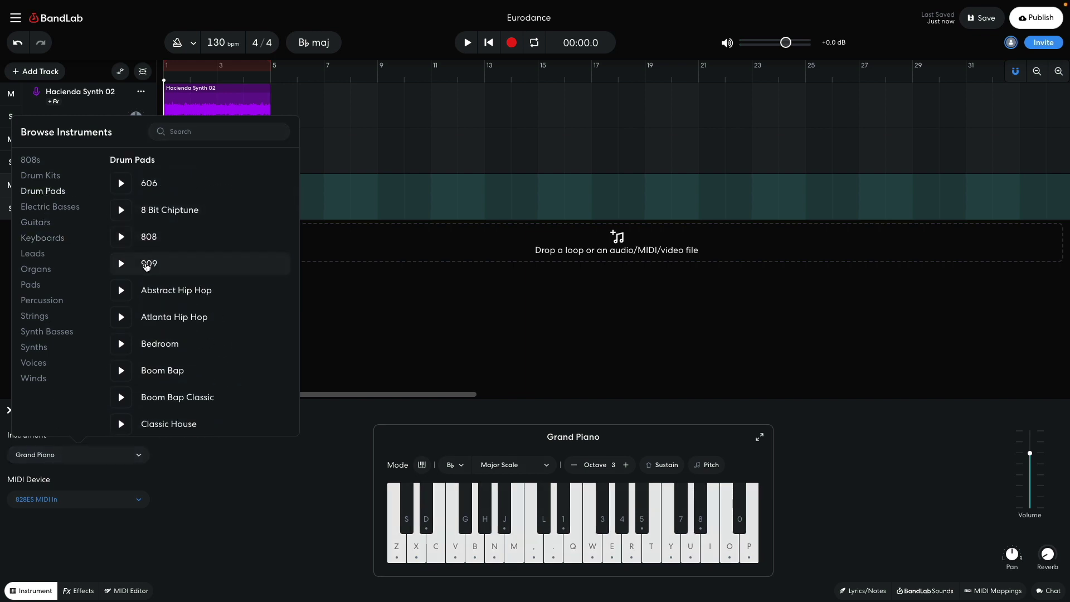
{"action": "left_click", "coordinate": [147, 265]}
{"action": "left_click", "coordinate": [333, 311]}
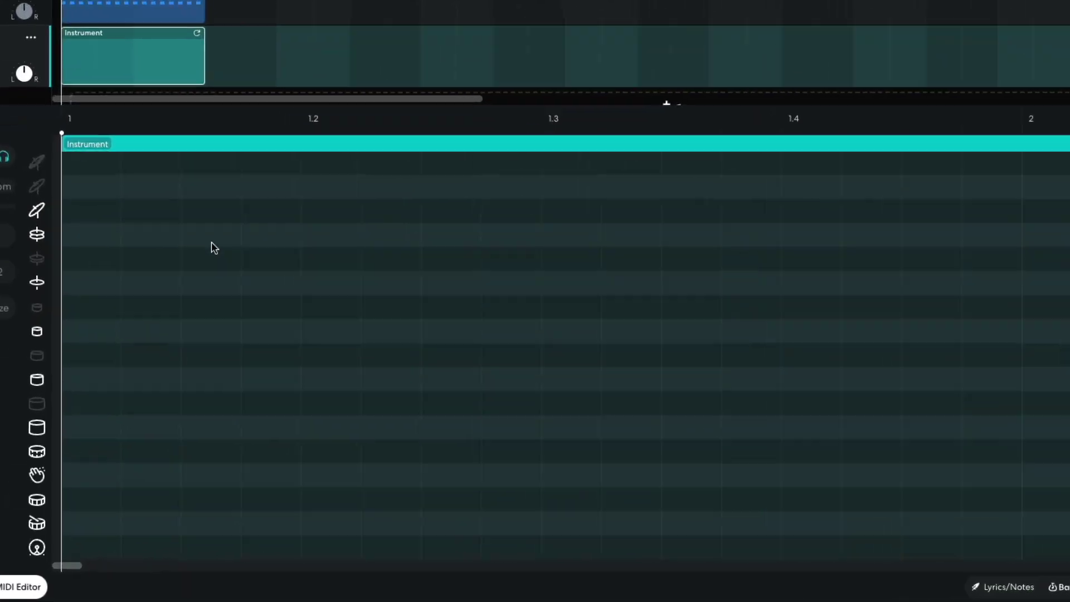
Add eighth-note open hi-hats on the four off-beats of bar 1 in the new drum region.
{"action": "left_click", "coordinate": [208, 237]}
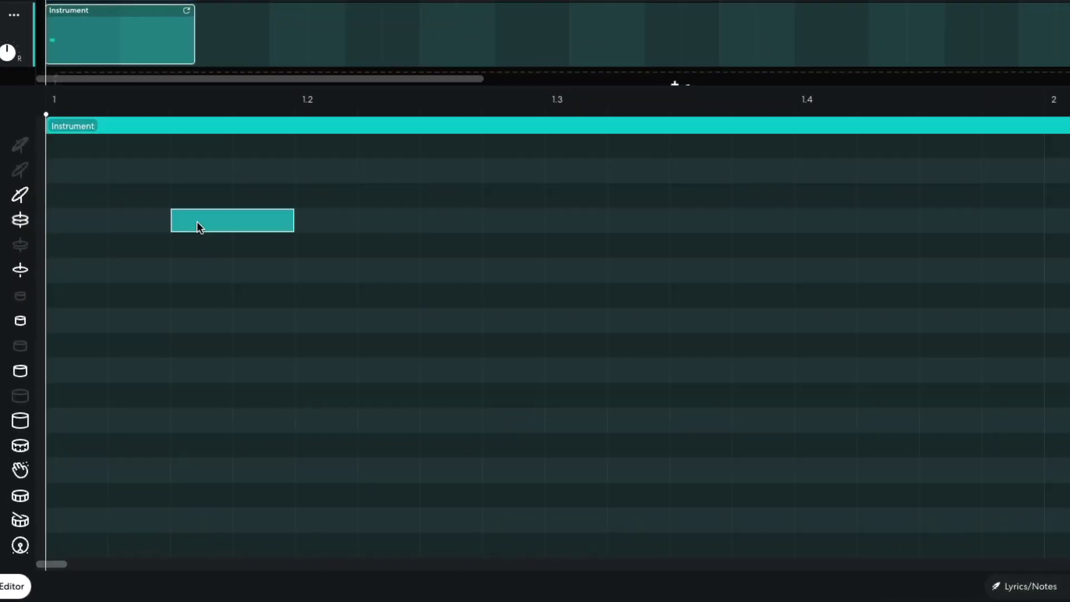
{"action": "left_click", "coordinate": [441, 237]}
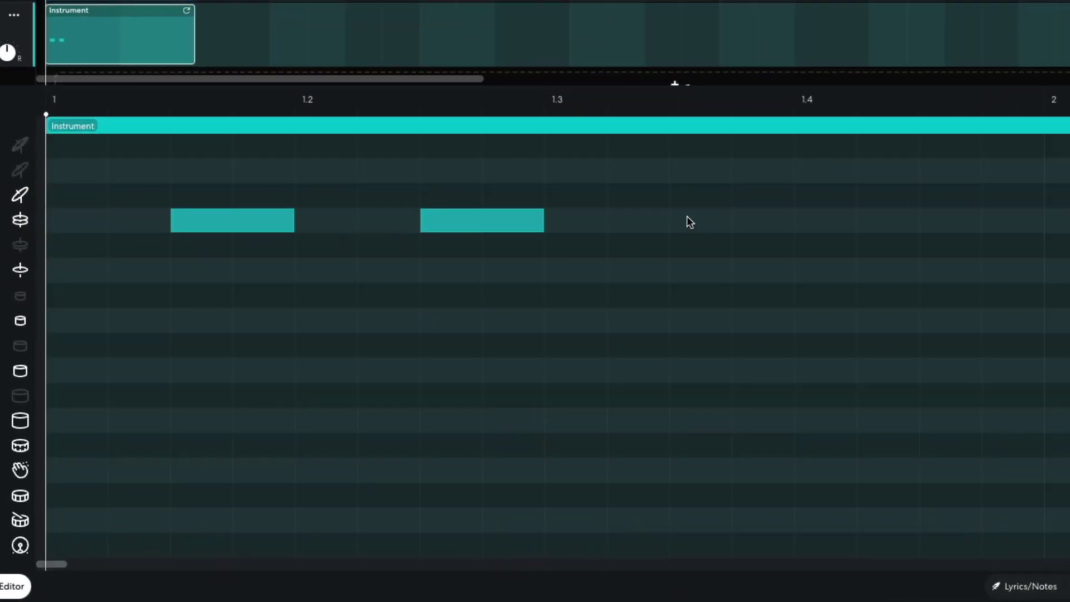
{"action": "left_click", "coordinate": [686, 221]}
{"action": "left_click", "coordinate": [940, 224]}
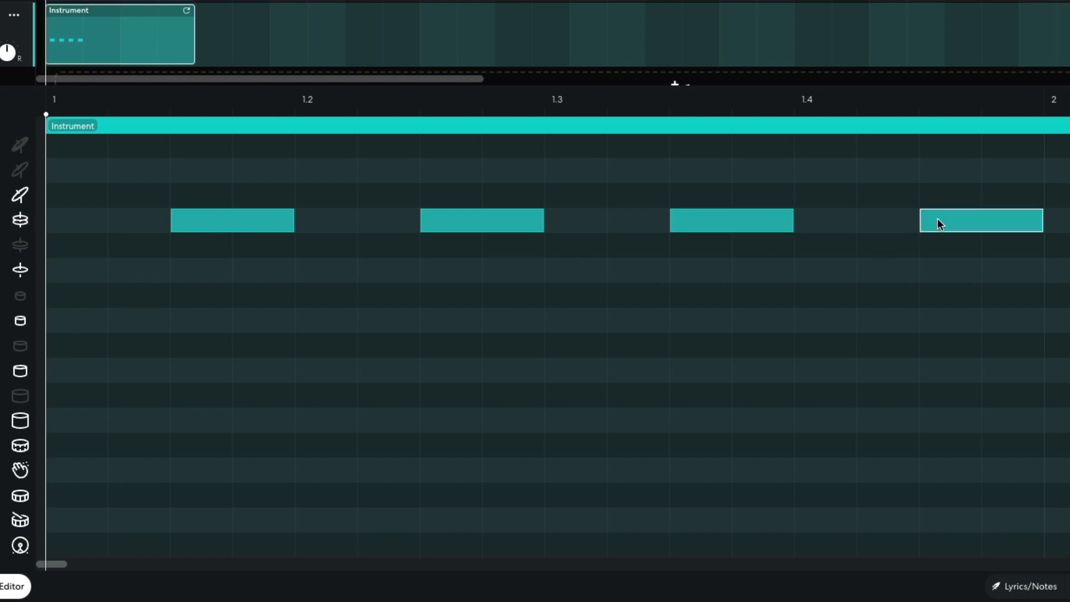
Add closed hi-hat notes on beats 1, 1.2, 1.3 and 1.4, each shortened to a sixteenth.
{"action": "left_click", "coordinate": [79, 280]}
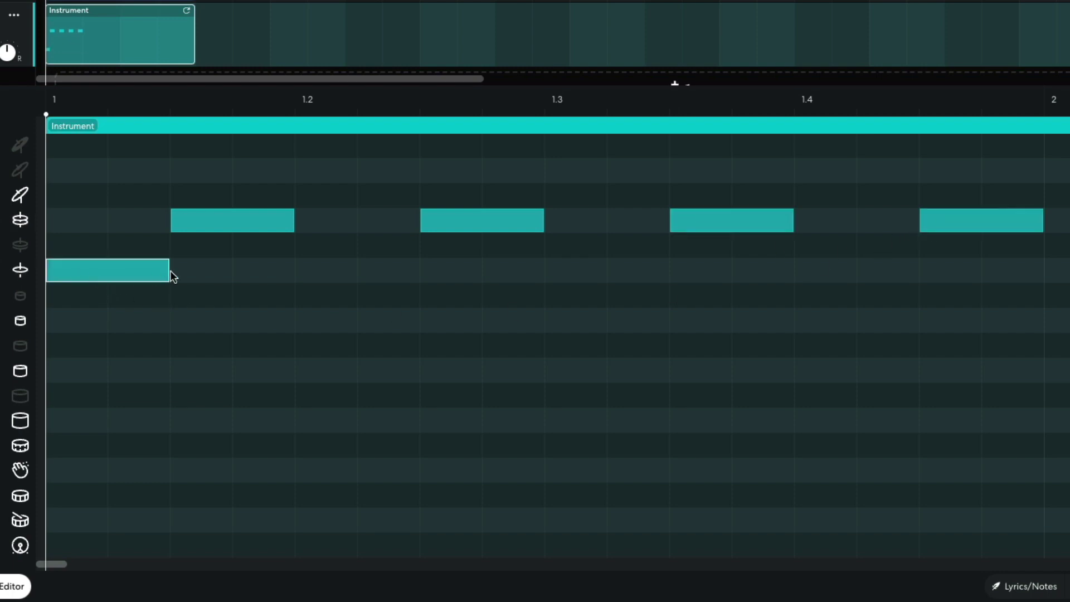
{"action": "left_click_drag", "start_coordinate": [168, 272], "coordinate": [104, 266]}
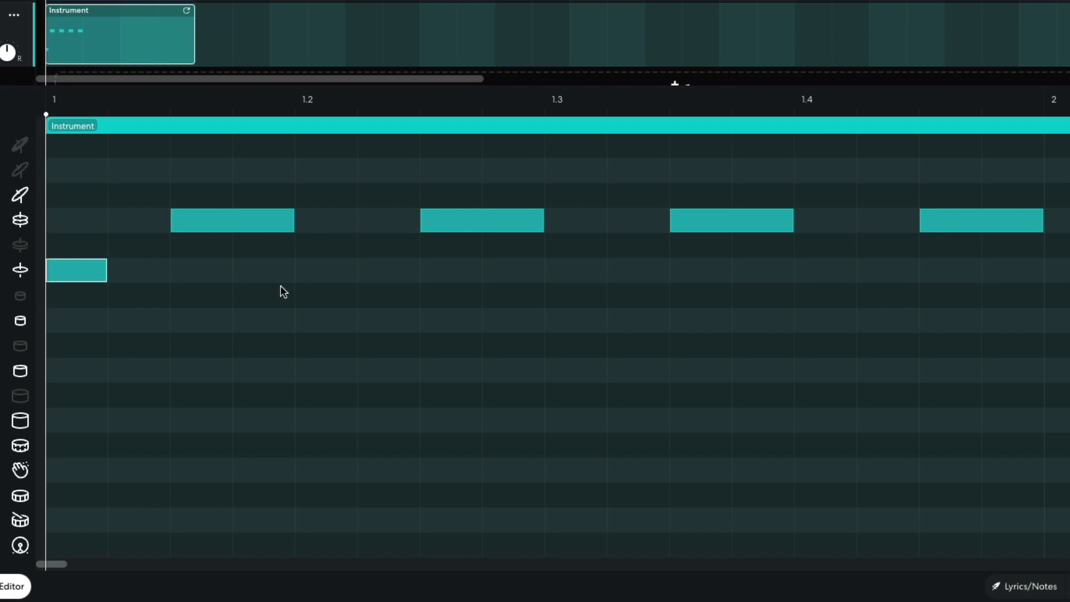
{"action": "left_click", "coordinate": [323, 270]}
{"action": "left_click", "coordinate": [562, 270]}
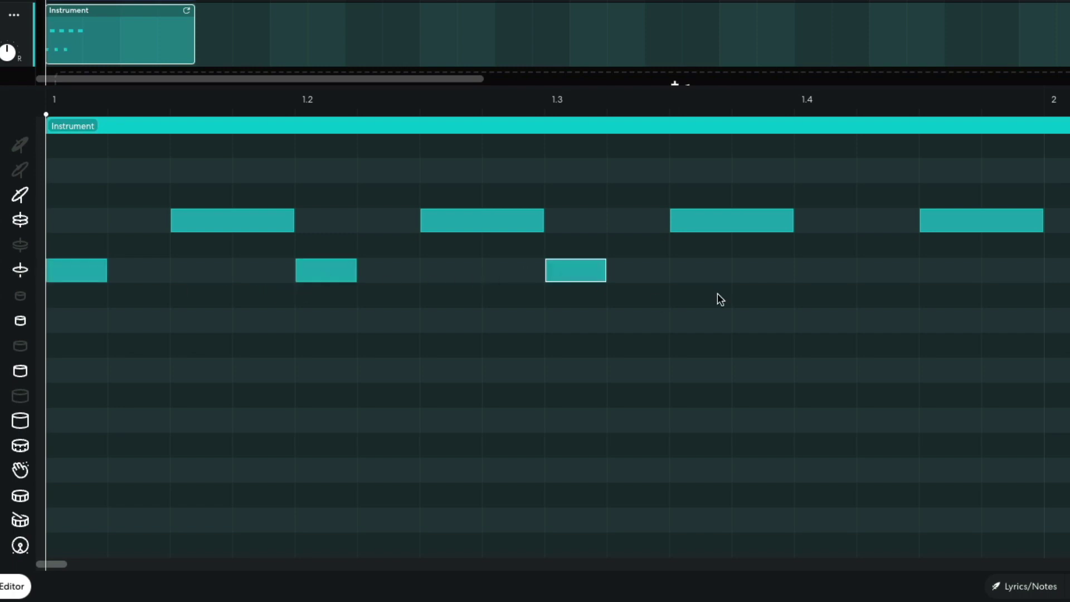
{"action": "left_click", "coordinate": [824, 275]}
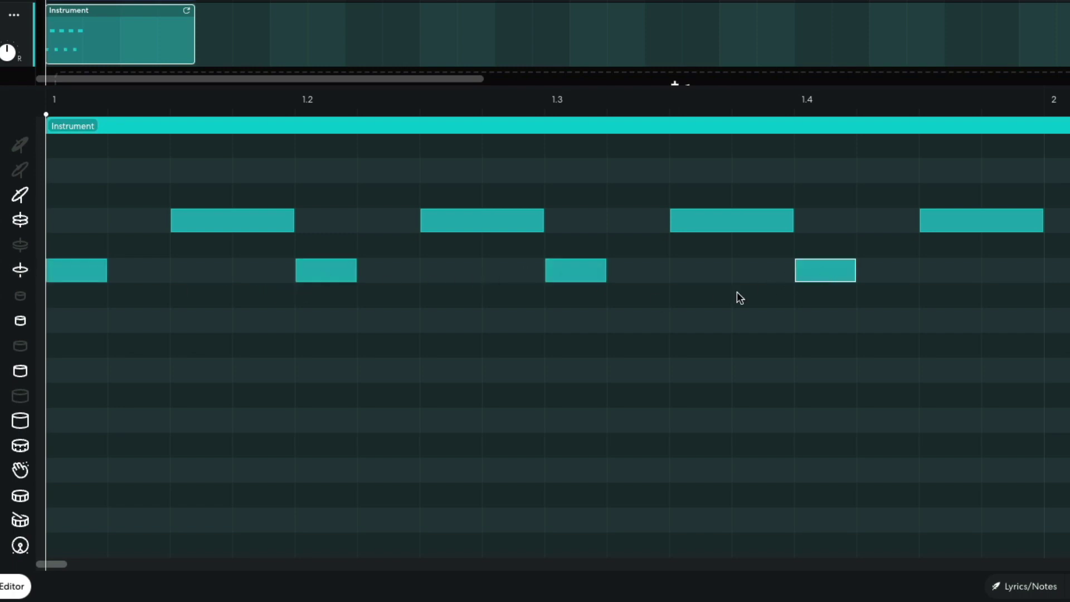
Add clap notes on beats 1.2 and 1.4 and on the off-beat after 1.4, and play back the pattern.
{"action": "left_click", "coordinate": [311, 466]}
{"action": "left_click", "coordinate": [811, 471]}
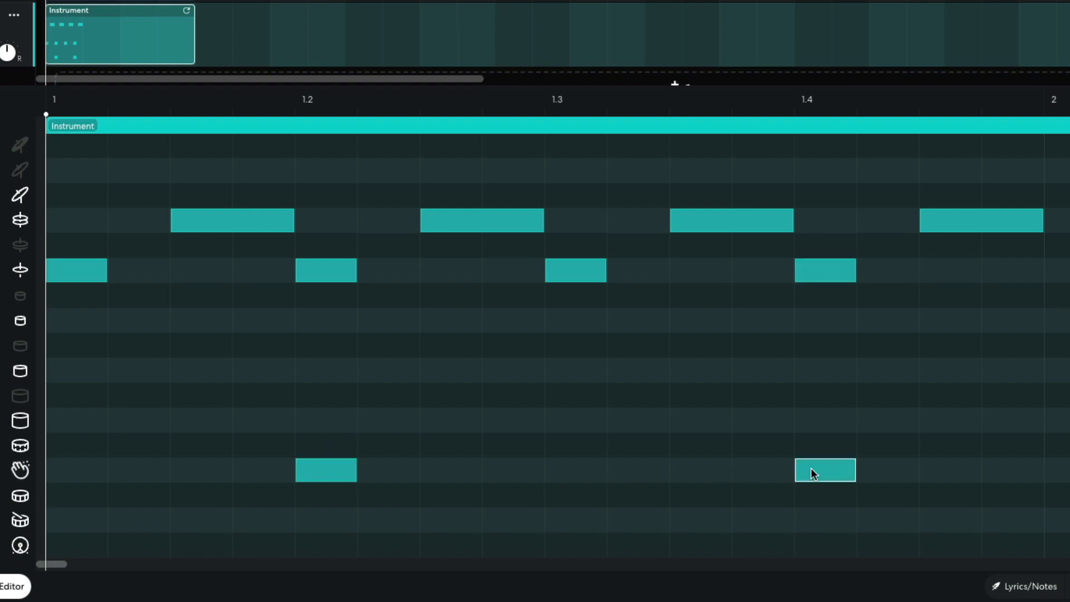
{"action": "left_click", "coordinate": [943, 470]}
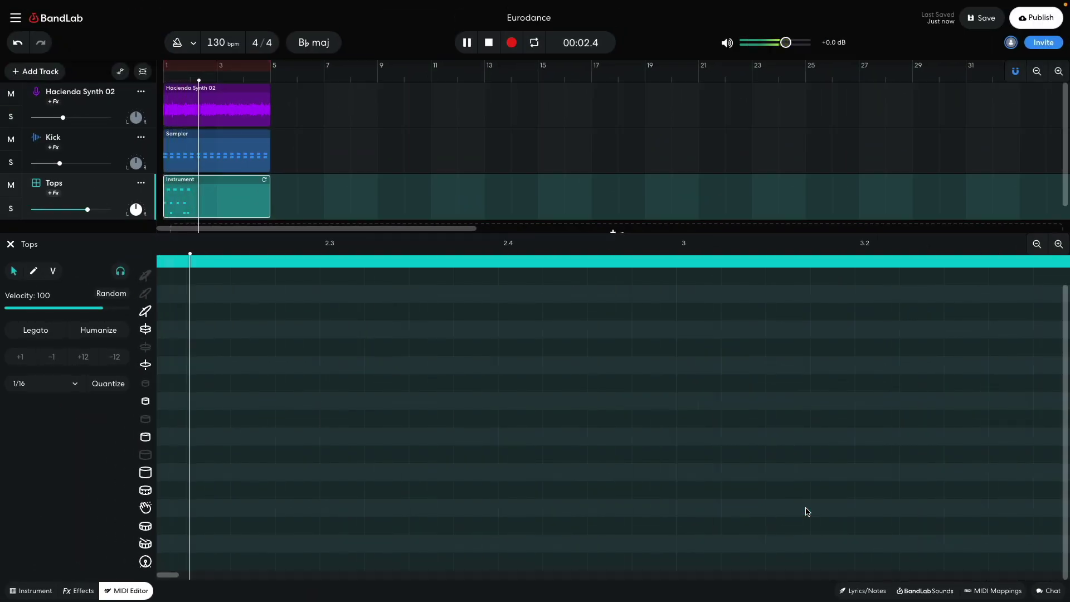
{"action": "key", "text": "space"}
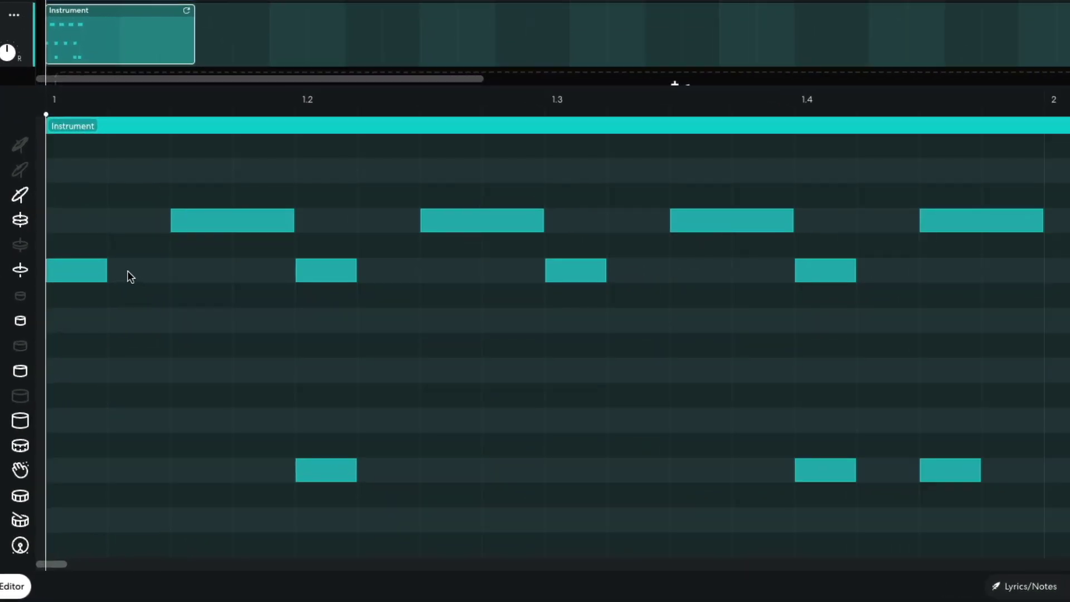
Add off-grid closed hi-hats slightly past the second sixteenth of beats 1 and 1.4, turn snapping on and play back the groove.
{"action": "left_click", "coordinate": [128, 272]}
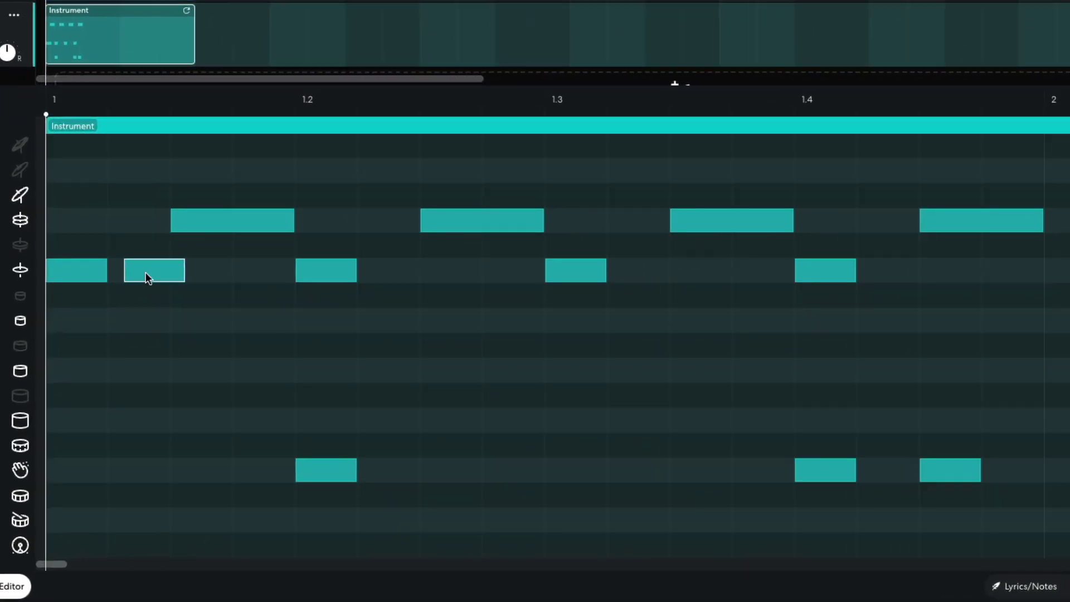
{"action": "left_click", "coordinate": [881, 273]}
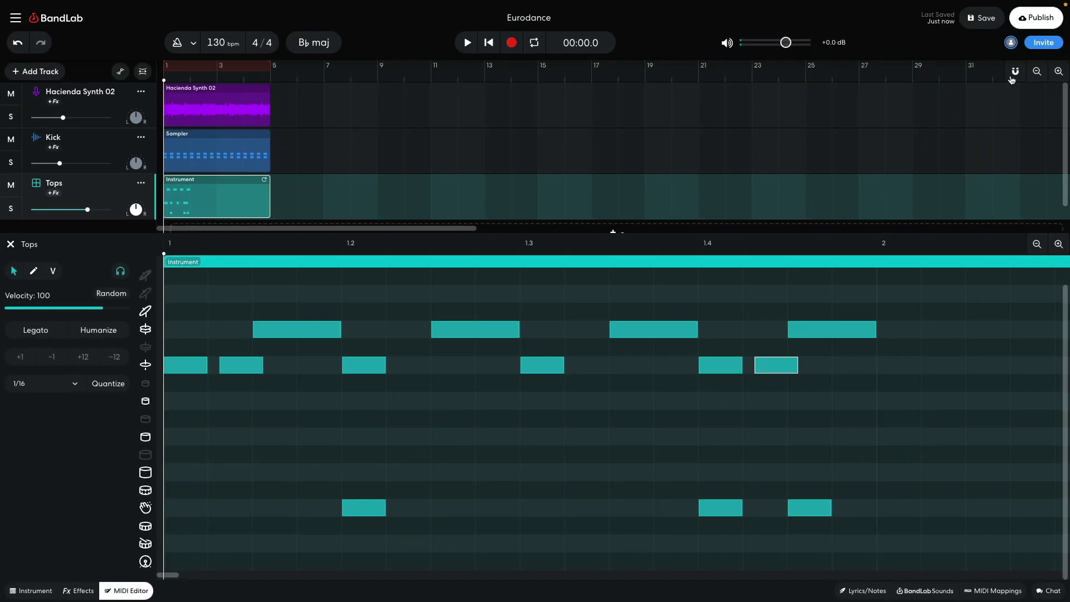
{"action": "left_click", "coordinate": [1019, 71]}
{"action": "key", "text": "space"}
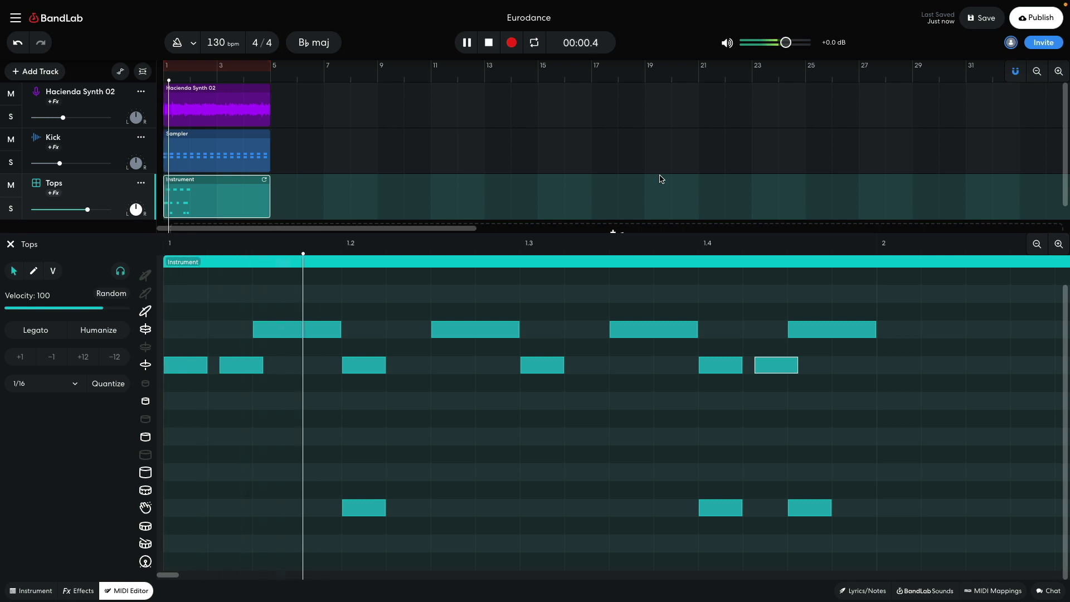
{"action": "key", "text": "space"}
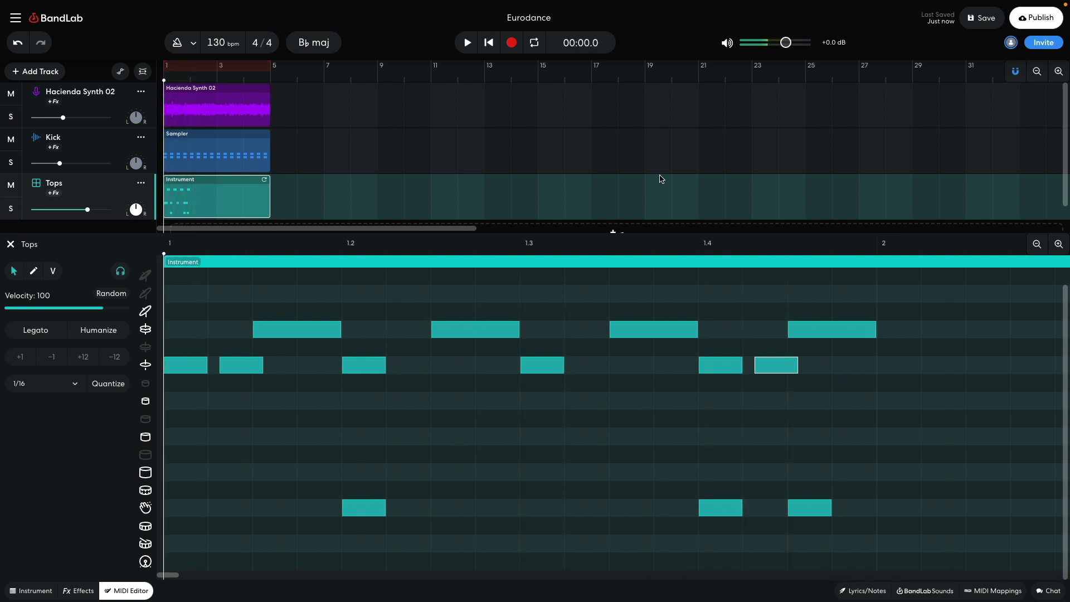
Repeat the first bar's drum pattern through bars 2 to 4 of the Tops region and play it back.
{"action": "left_click", "coordinate": [513, 290]}
{"action": "scroll", "coordinate": [513, 289], "scroll_direction": "down", "scroll_amount": 4}
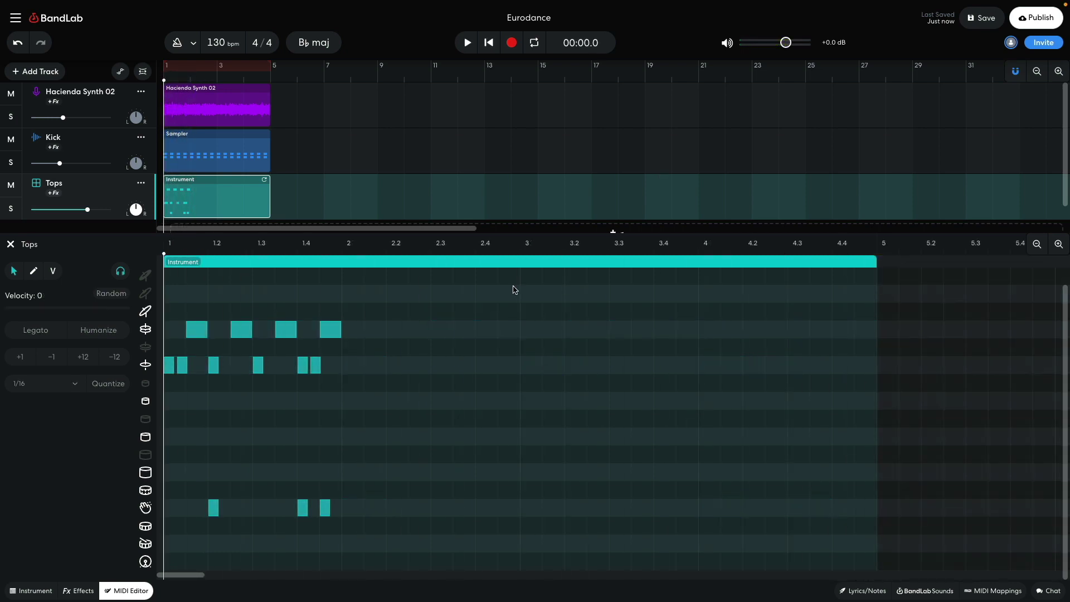
{"action": "left_click_drag", "start_coordinate": [477, 294], "coordinate": [170, 554]}
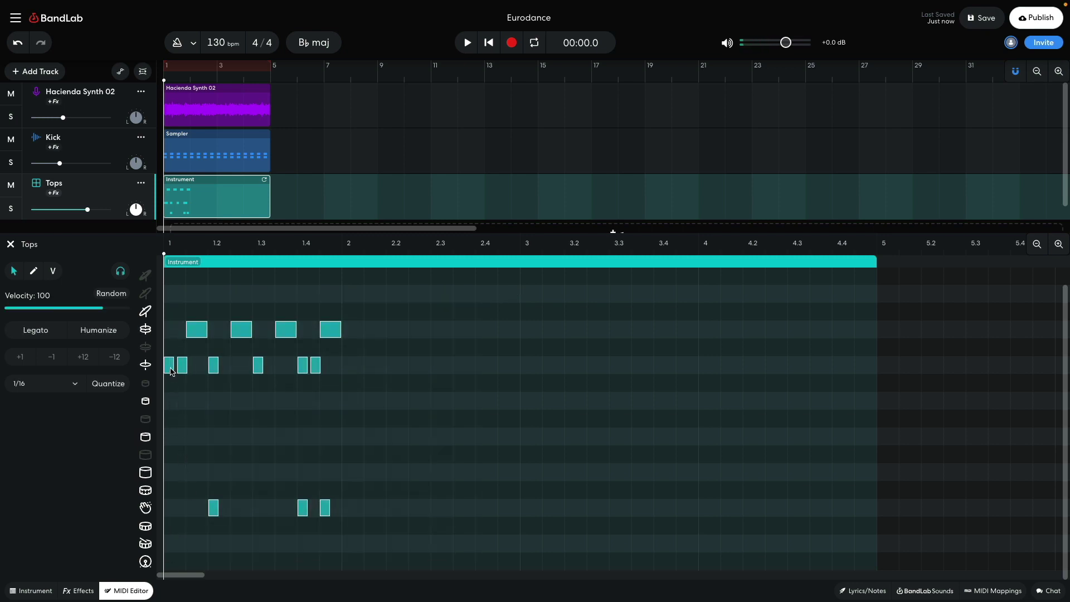
{"action": "left_click_drag", "start_coordinate": [172, 371], "coordinate": [702, 377]}
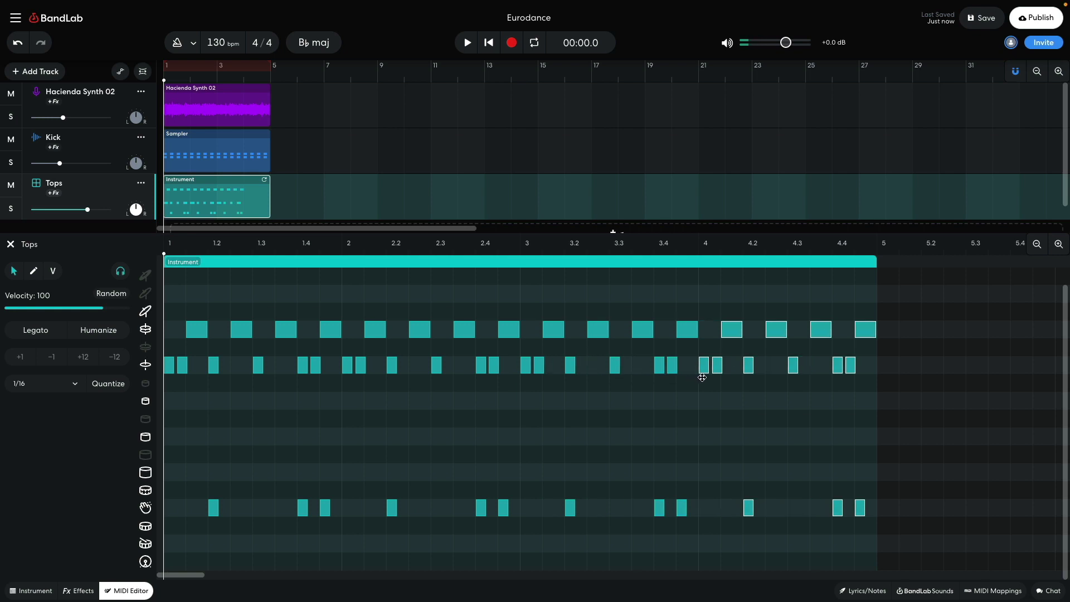
{"action": "key", "text": "space"}
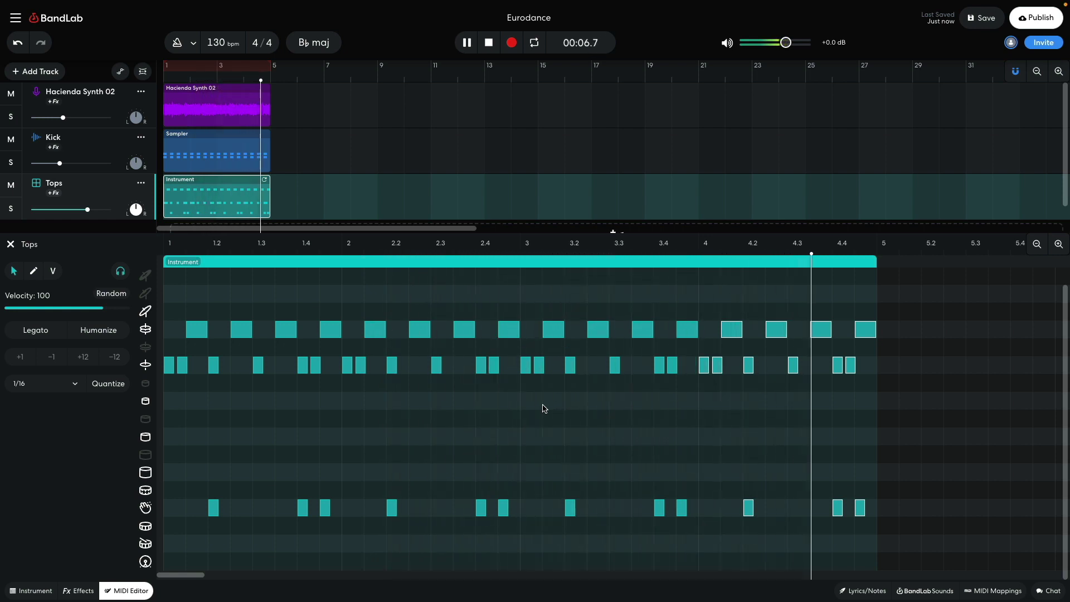
{"action": "key", "text": "space"}
{"action": "key", "text": "e"}
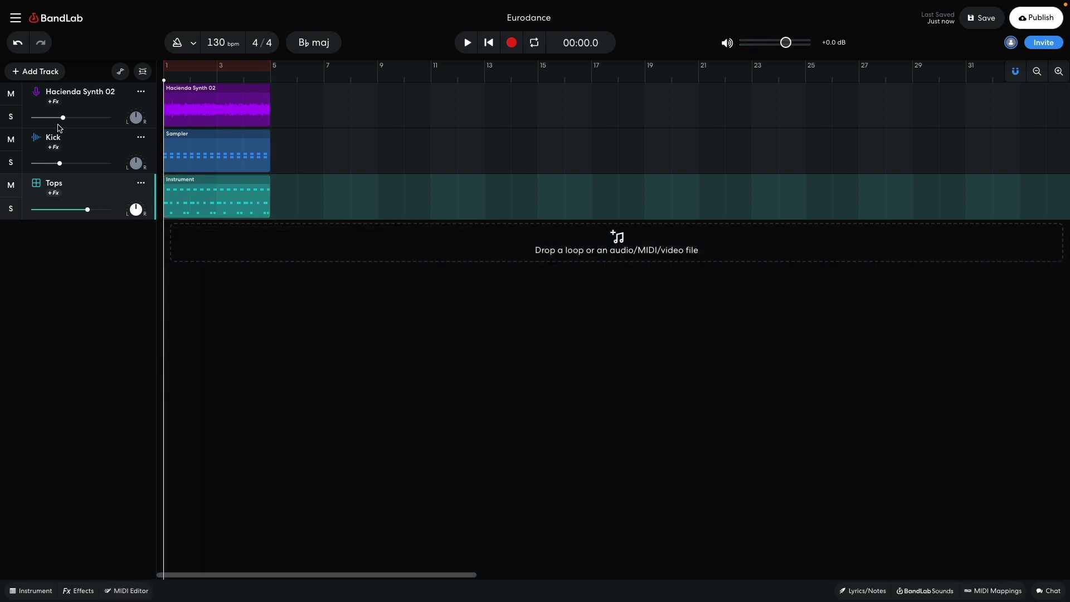
Add another virtual instrument track and set its instrument to Plucked Lead from Leads.
{"action": "left_click", "coordinate": [36, 71]}
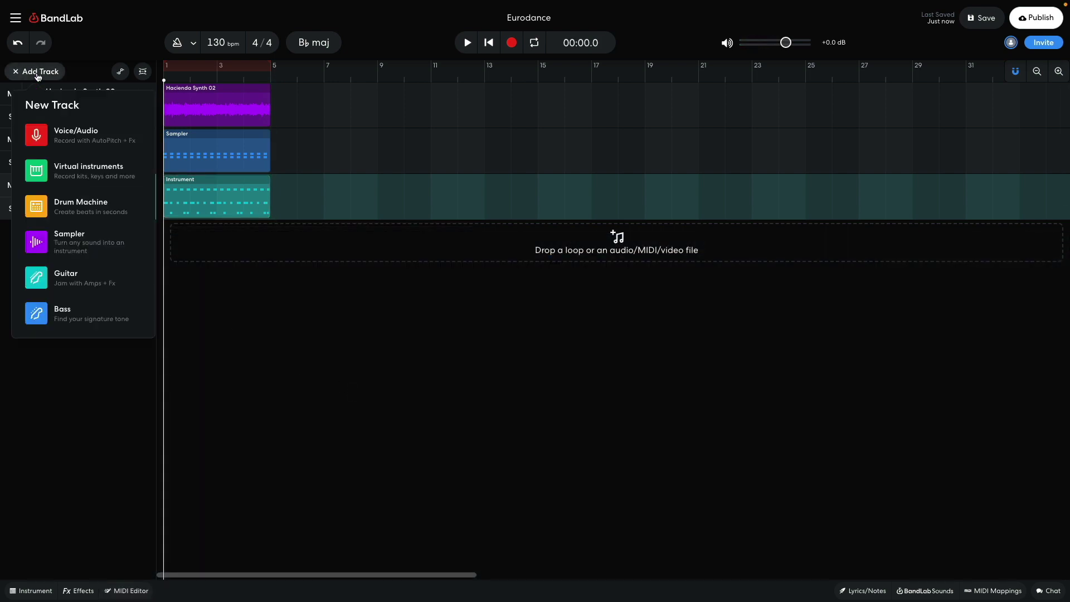
{"action": "left_click", "coordinate": [57, 169]}
{"action": "left_click", "coordinate": [35, 585]}
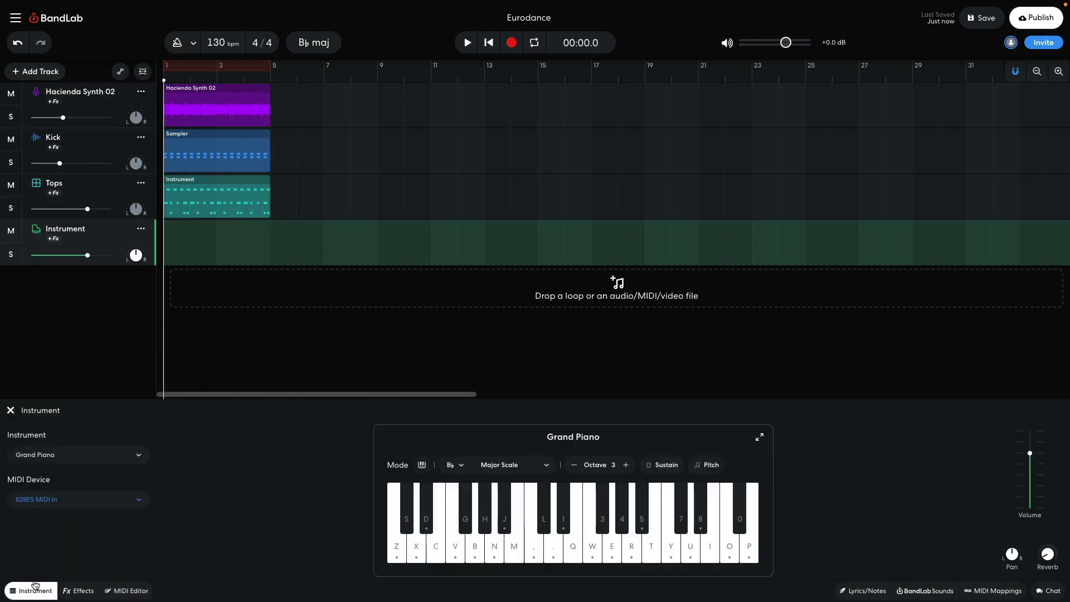
{"action": "left_click", "coordinate": [59, 456]}
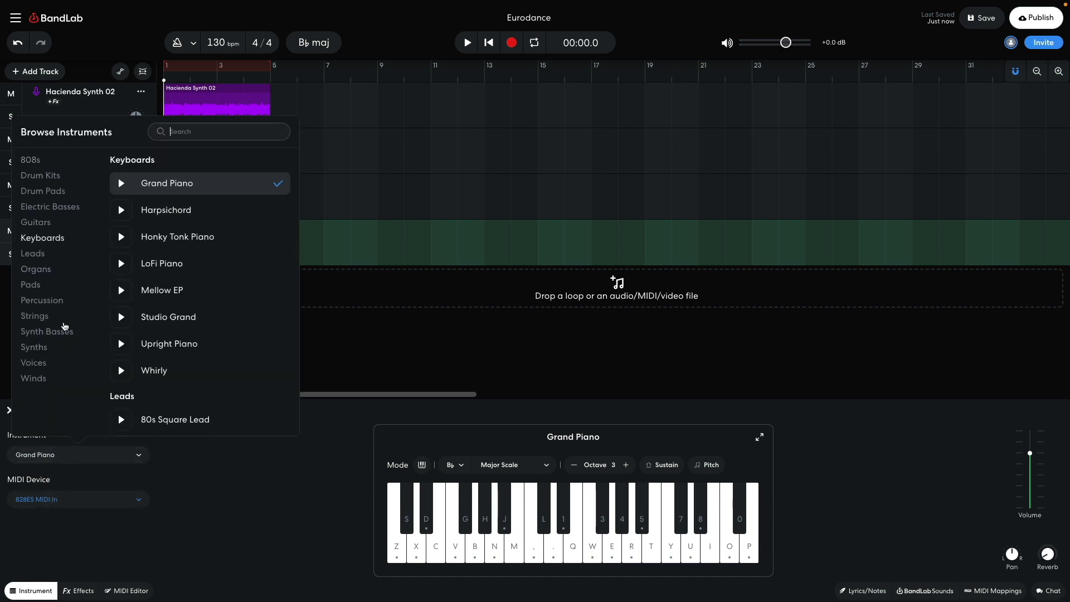
{"action": "left_click", "coordinate": [39, 254]}
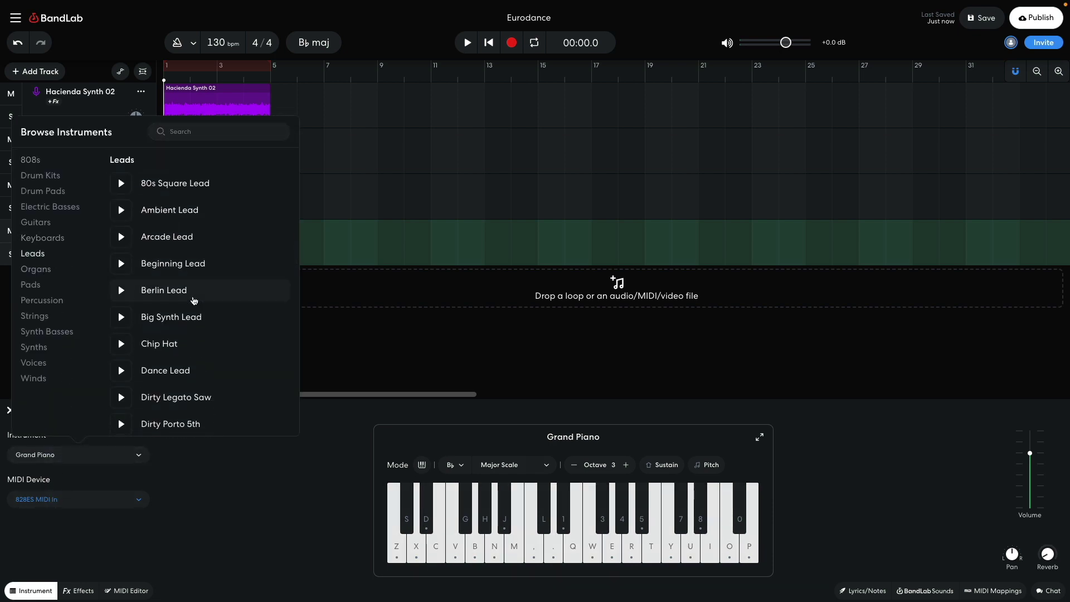
{"action": "scroll", "coordinate": [194, 301], "scroll_direction": "down", "scroll_amount": 10}
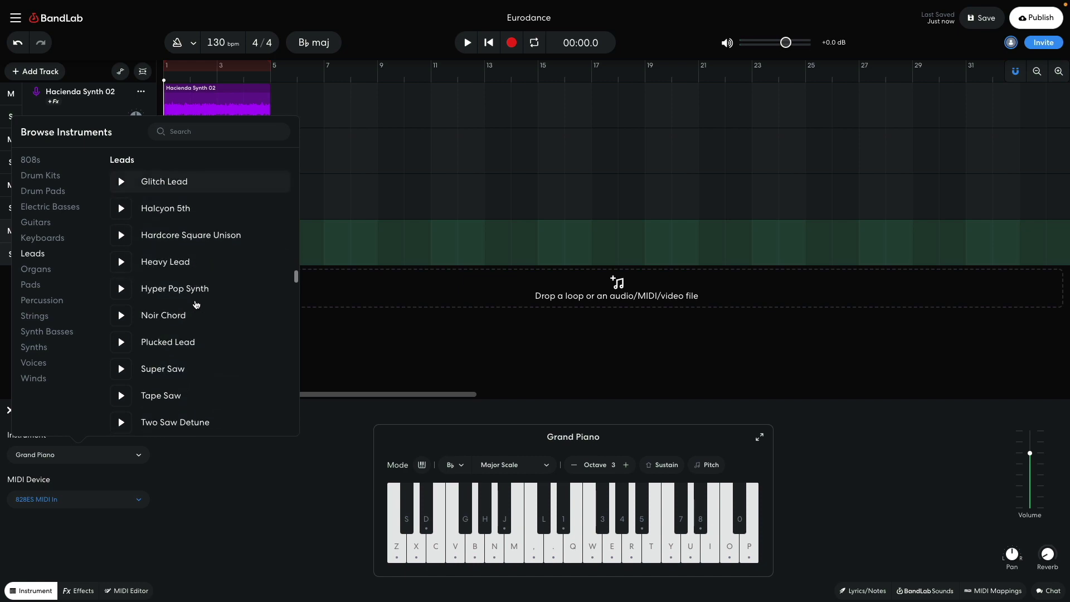
{"action": "scroll", "coordinate": [195, 304], "scroll_direction": "down", "scroll_amount": 3}
{"action": "left_click", "coordinate": [185, 250]}
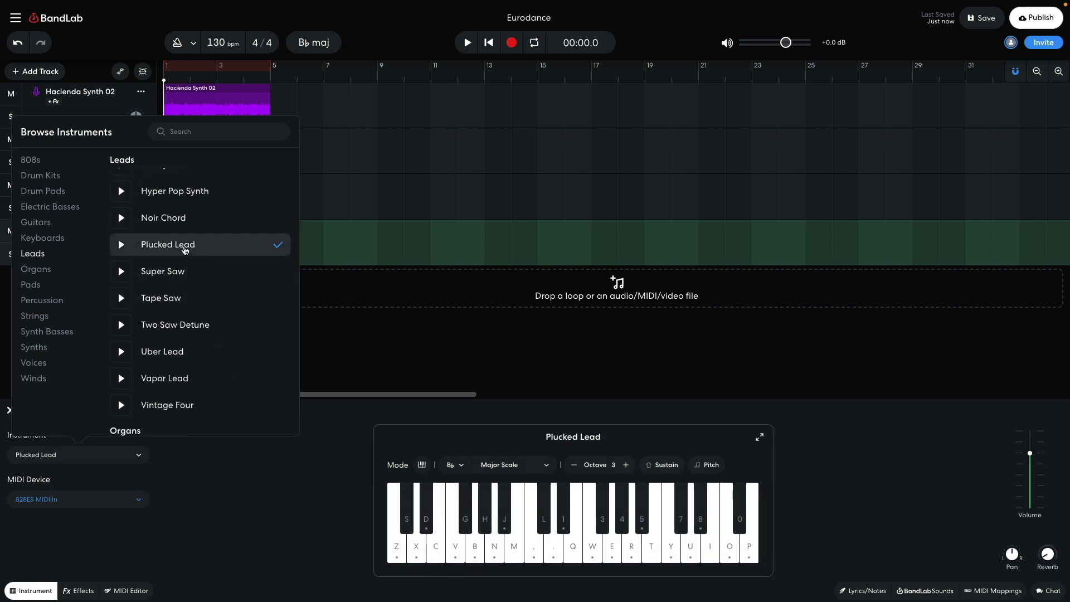
{"action": "left_click", "coordinate": [339, 333]}
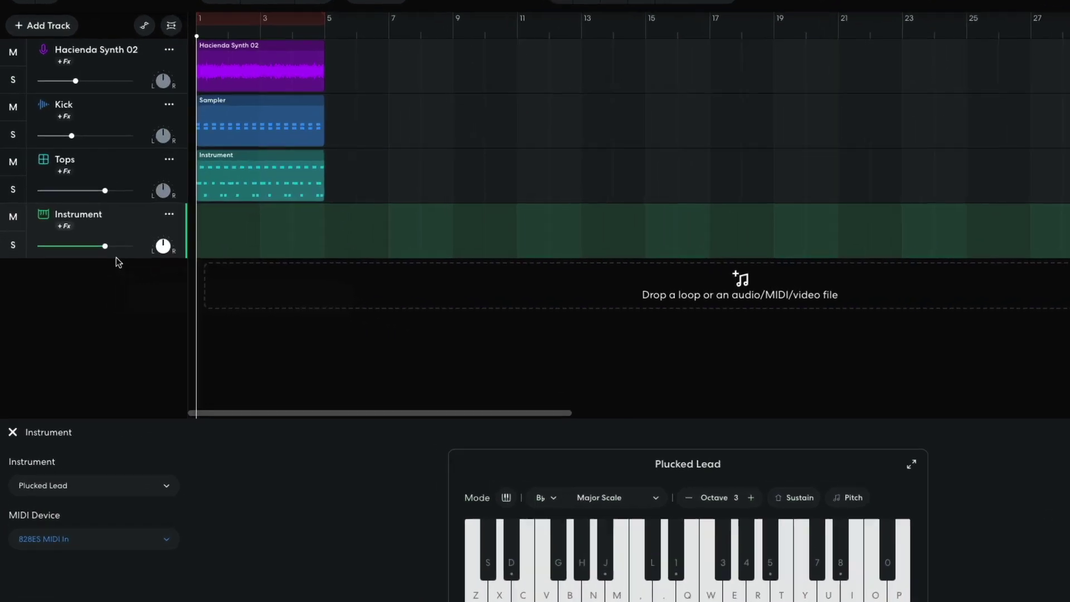
Lower the Plucked Lead track's volume and play back its chords with the other tracks.
{"action": "mouse_move", "coordinate": [76, 256]}
{"action": "mouse_move", "coordinate": [108, 238]}
{"action": "left_mouse_down"}
{"action": "mouse_move", "coordinate": [97, 238]}
{"action": "mouse_move", "coordinate": [105, 241]}
{"action": "left_mouse_up"}
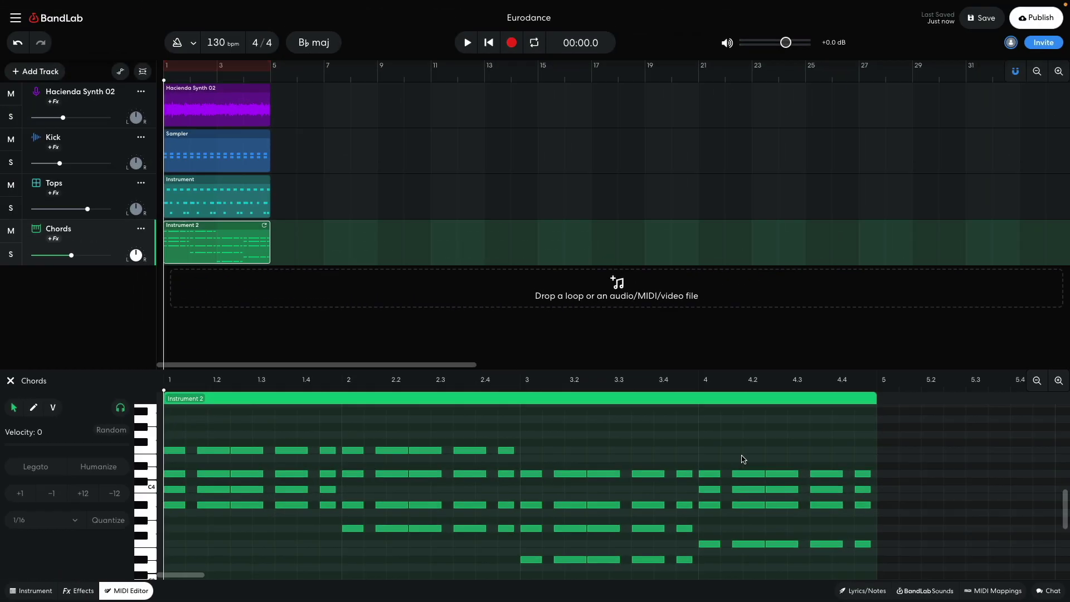
{"action": "key", "text": "space"}
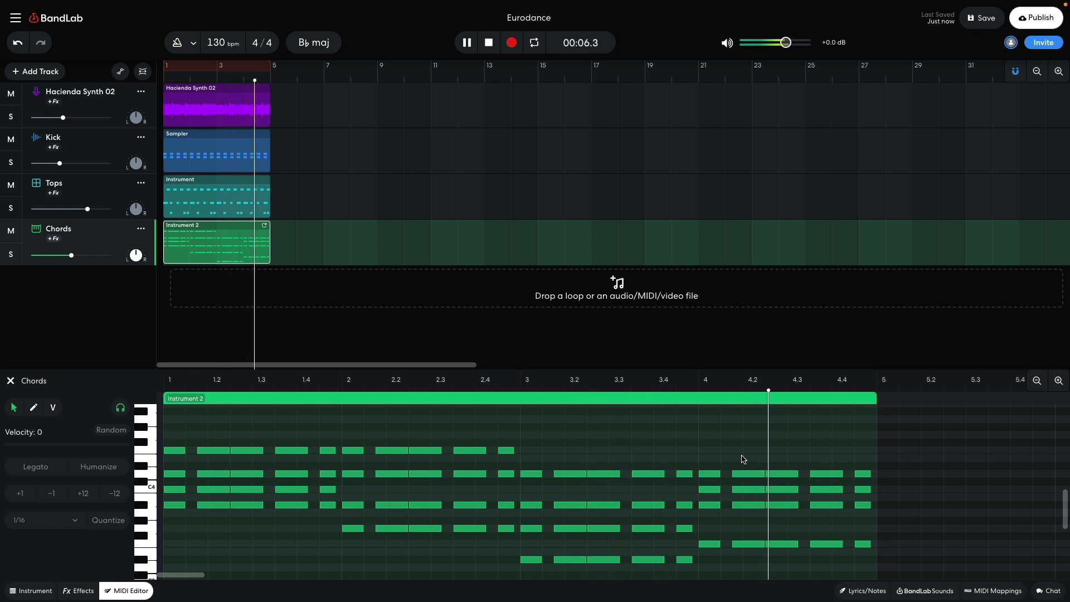
Add the Chorus Ensemble modulation effect to the Chords track and play back the result.
{"action": "left_click", "coordinate": [343, 434]}
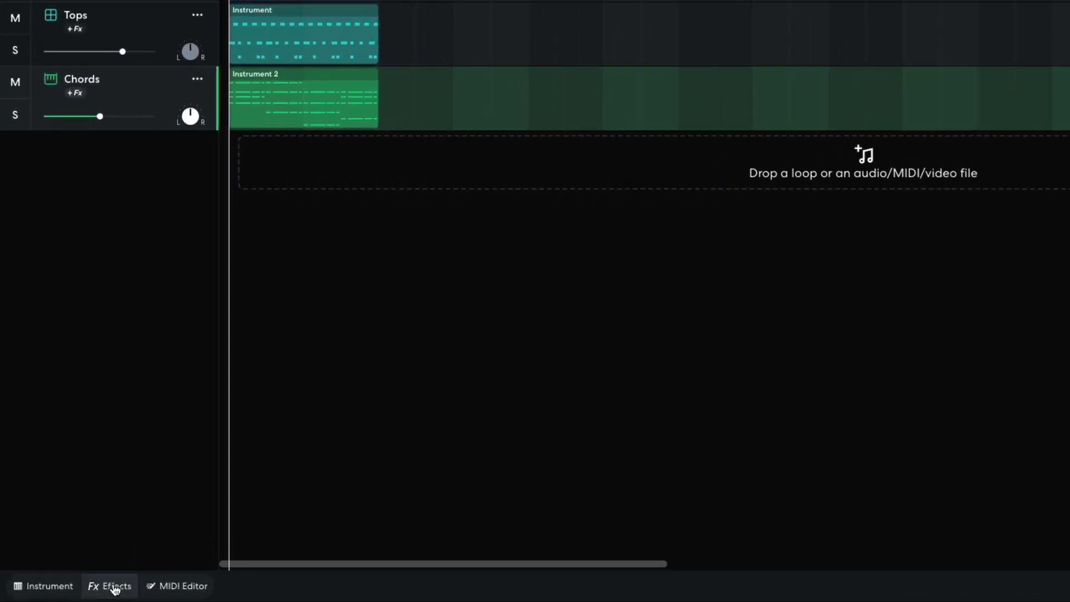
{"action": "left_click", "coordinate": [81, 590]}
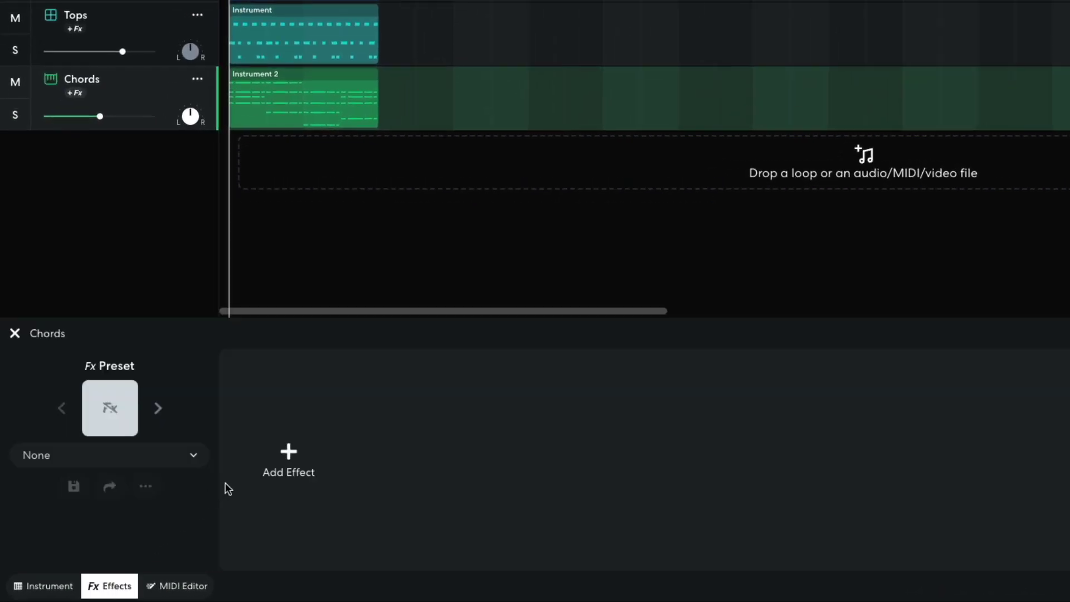
{"action": "left_click", "coordinate": [287, 457]}
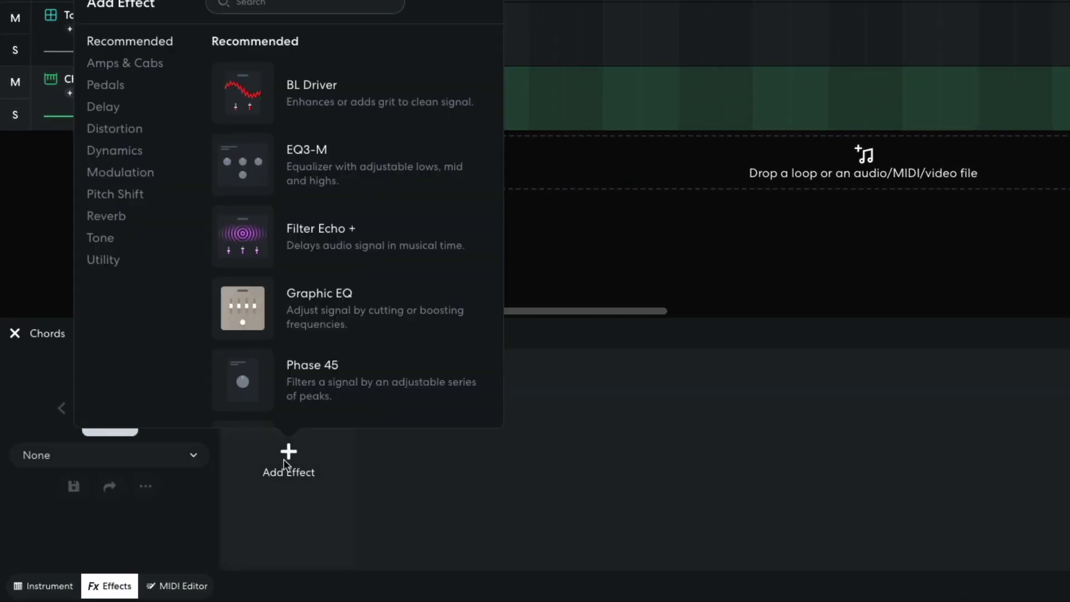
{"action": "left_click", "coordinate": [125, 174]}
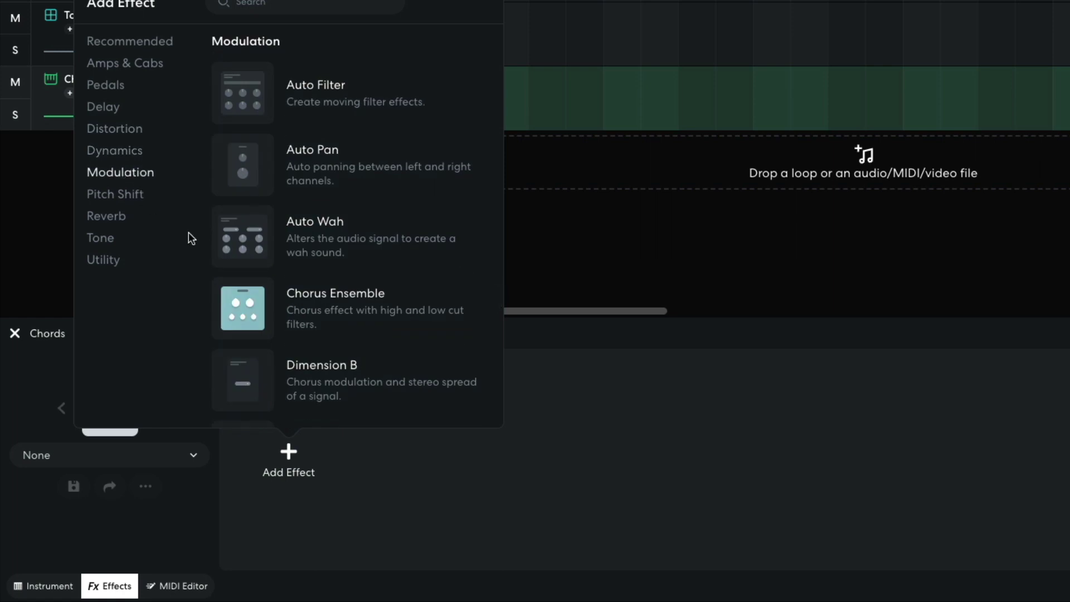
{"action": "left_click", "coordinate": [243, 307]}
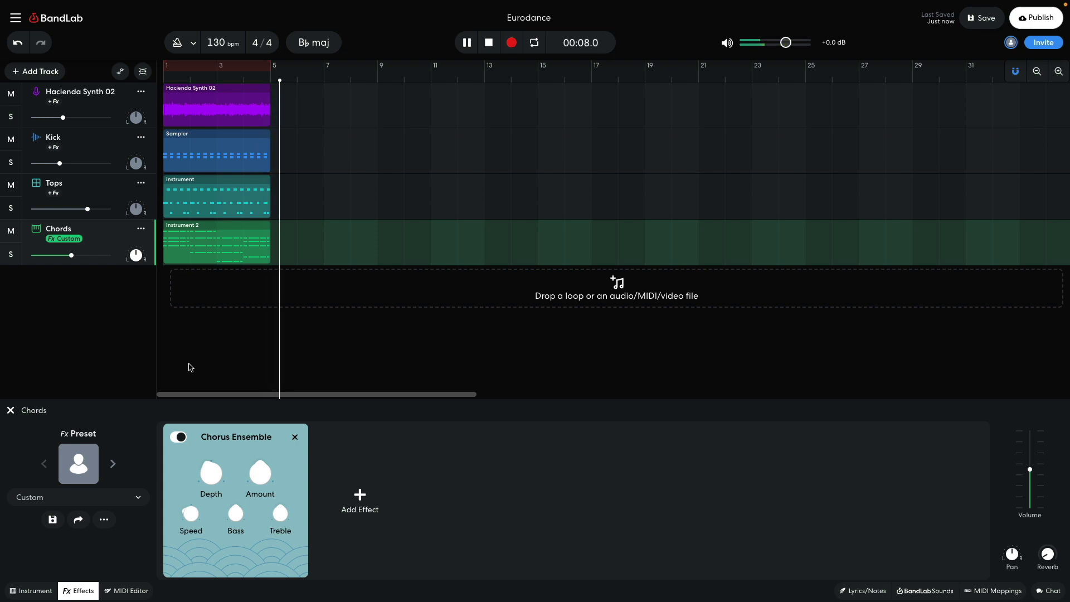
{"action": "key", "text": "space"}
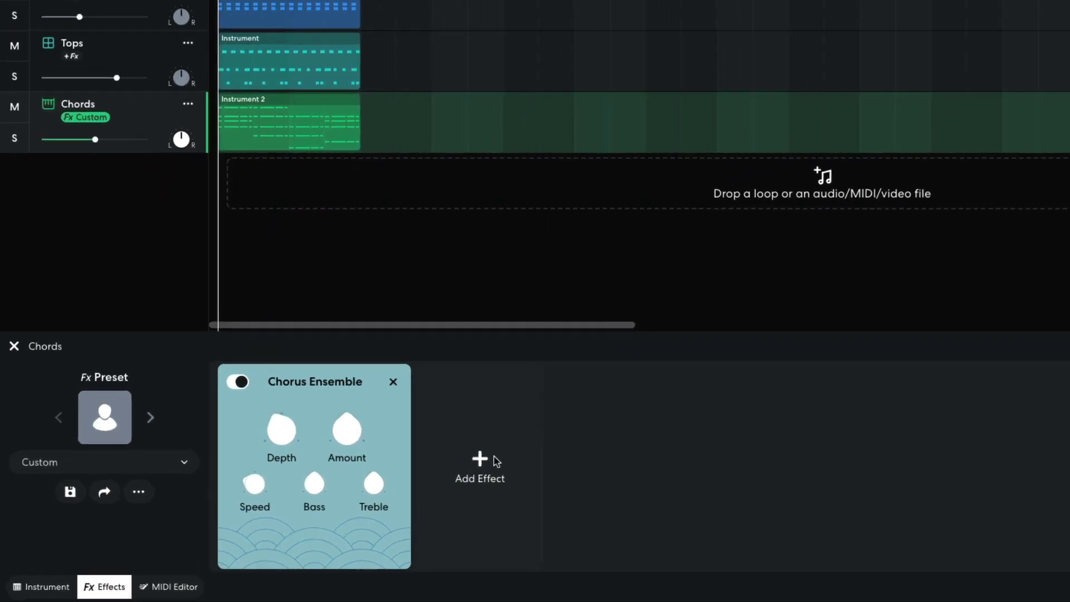
Add a Ping Pong Delay after the Chorus Ensemble on the Chords track and play it back.
{"action": "left_click", "coordinate": [360, 494]}
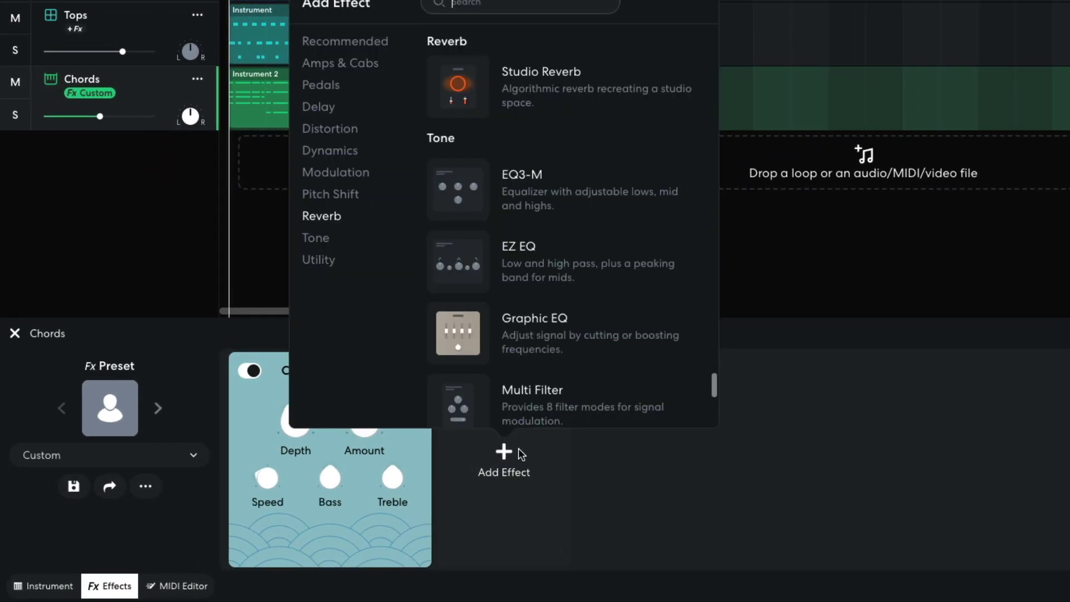
{"action": "left_click", "coordinate": [318, 108]}
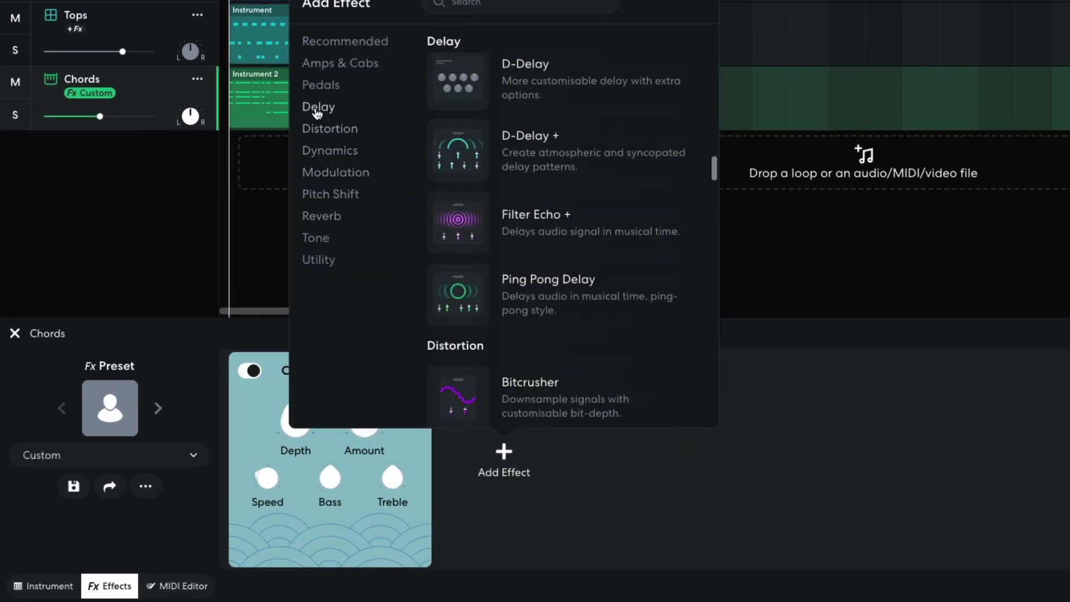
{"action": "left_click", "coordinate": [475, 300]}
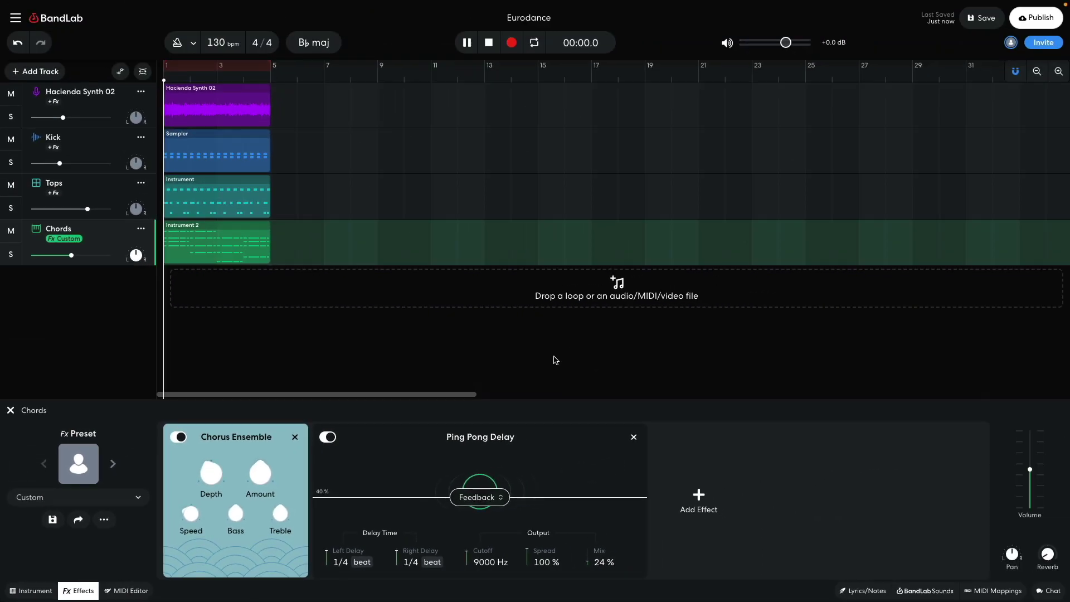
{"action": "key", "text": "space"}
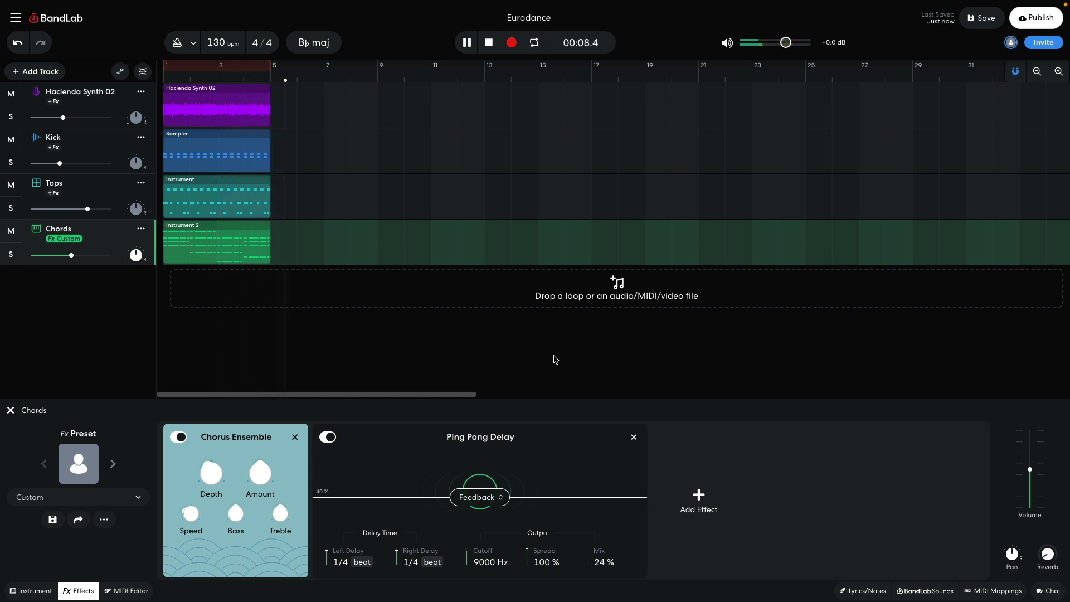
{"action": "key", "text": "space"}
Add a Studio Reverb at the end of the Chords effect chain, play it back and close the effects view.
{"action": "left_click", "coordinate": [707, 496]}
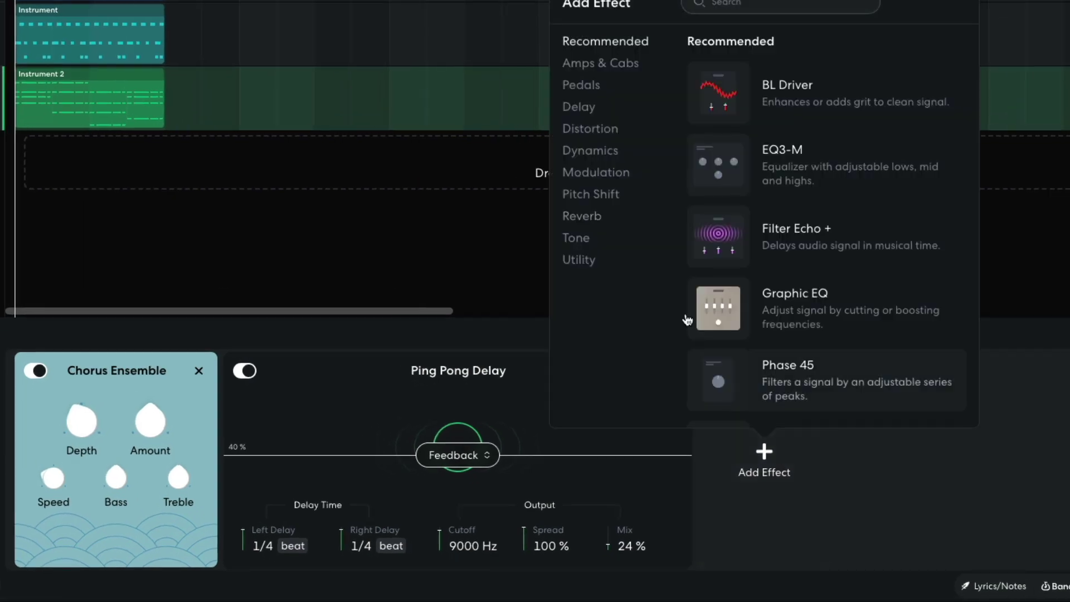
{"action": "left_click", "coordinate": [589, 221]}
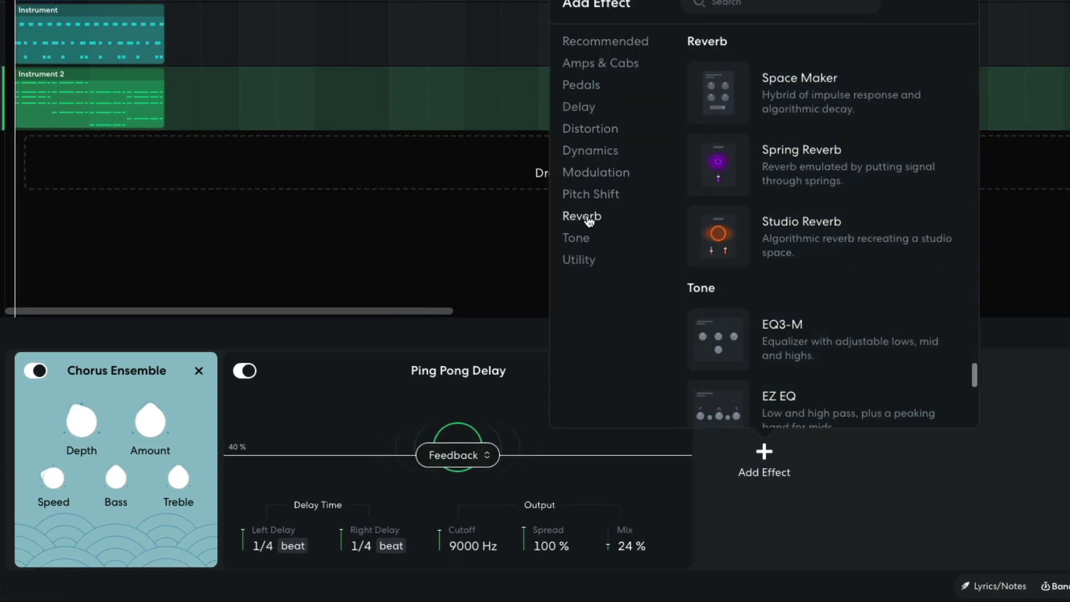
{"action": "left_click", "coordinate": [714, 239]}
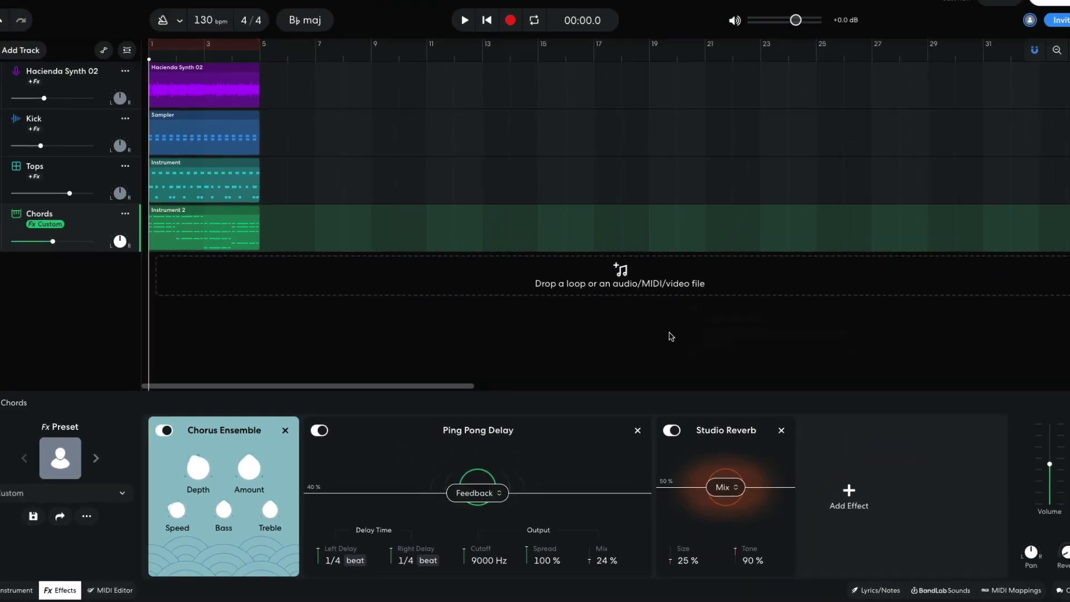
{"action": "key", "text": "space"}
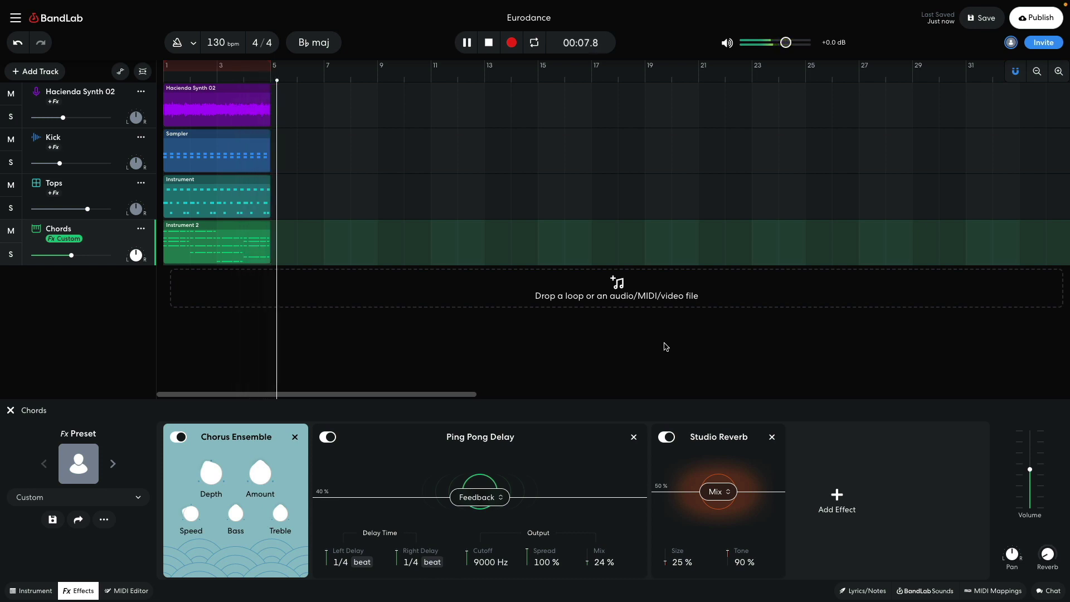
{"action": "key", "text": "space"}
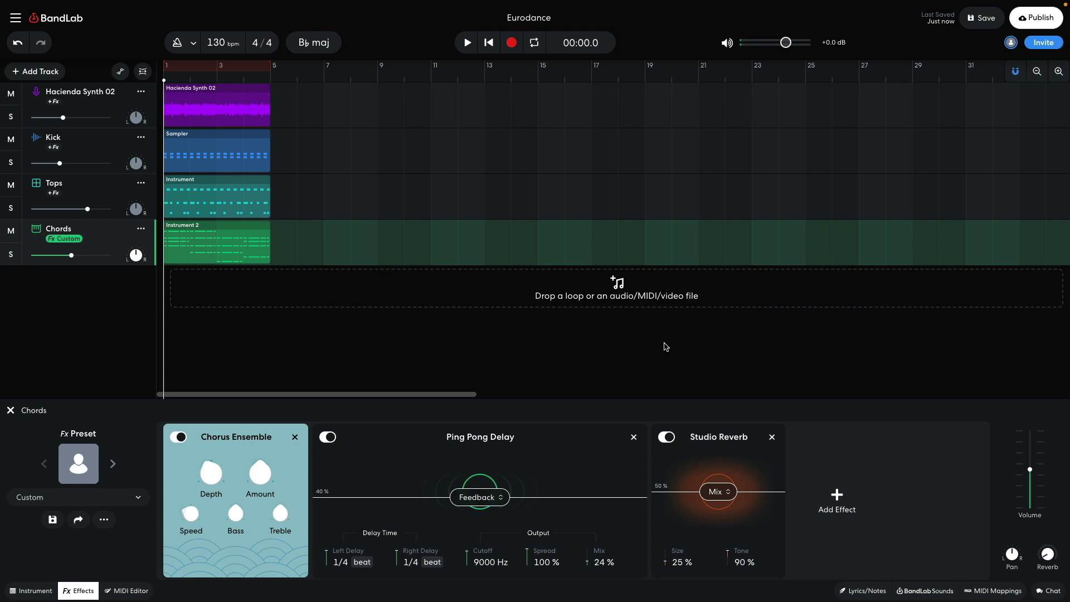
{"action": "key", "text": "e"}
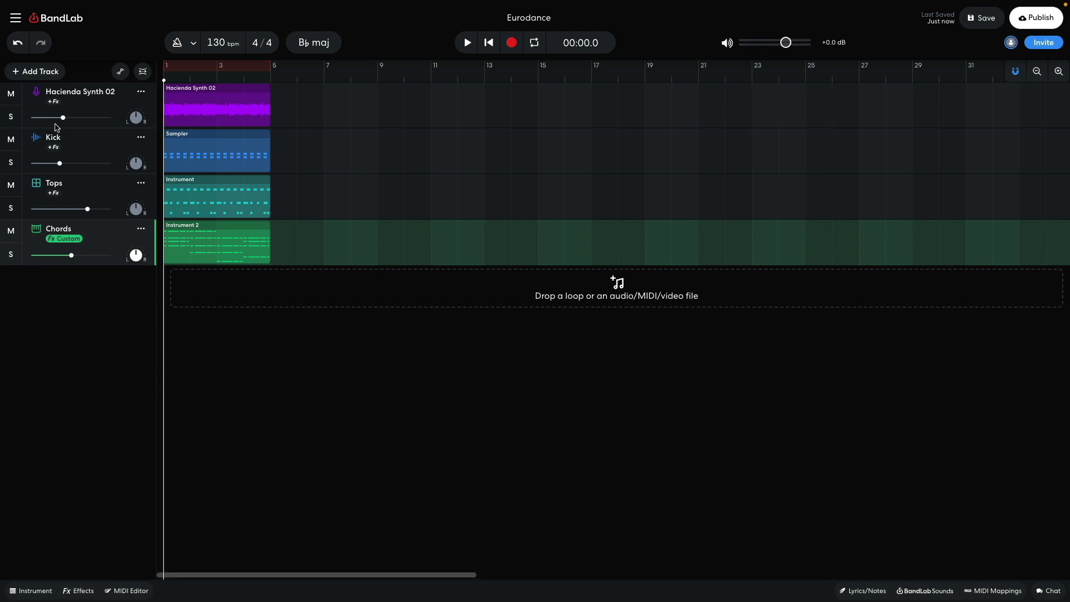
Add another virtual instrument track and set its instrument to Lately Bass from Synth Basses.
{"action": "left_click", "coordinate": [36, 71]}
{"action": "key", "text": "Escape"}
{"action": "left_click", "coordinate": [32, 591]}
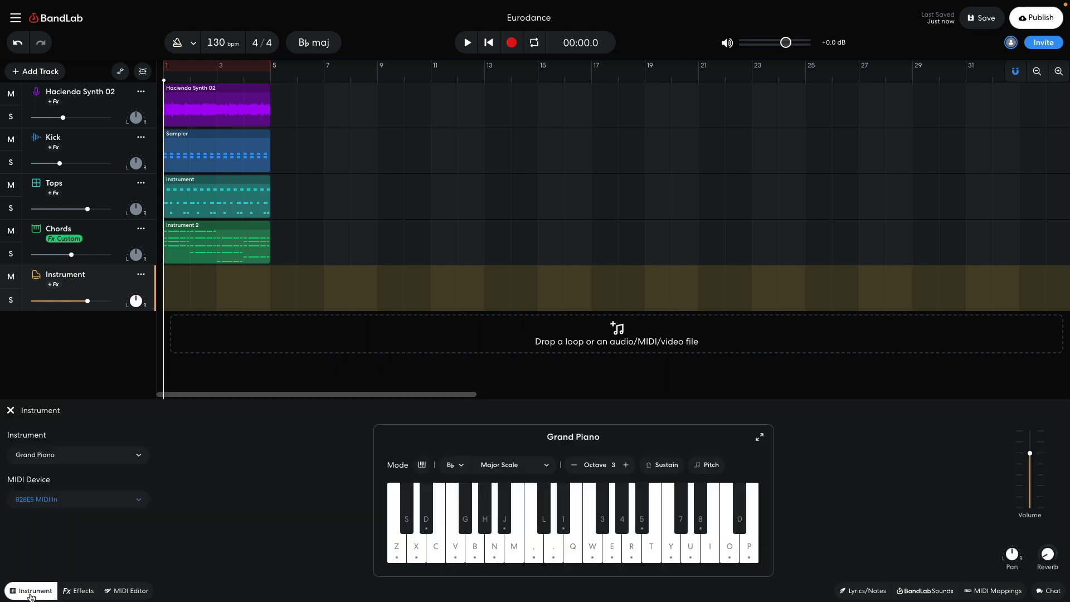
{"action": "left_click", "coordinate": [56, 455]}
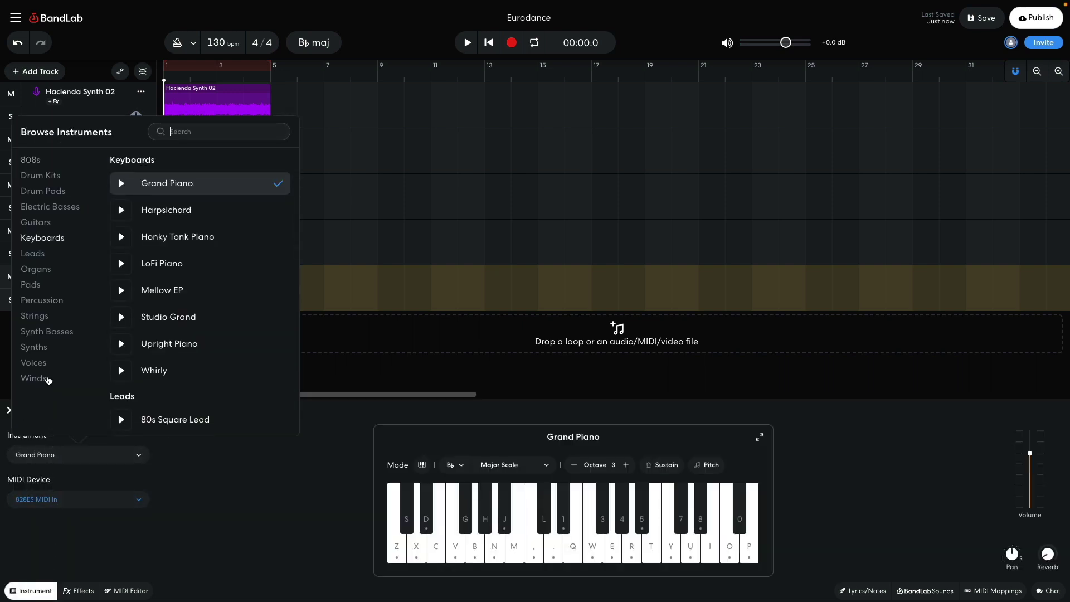
{"action": "left_click", "coordinate": [50, 333]}
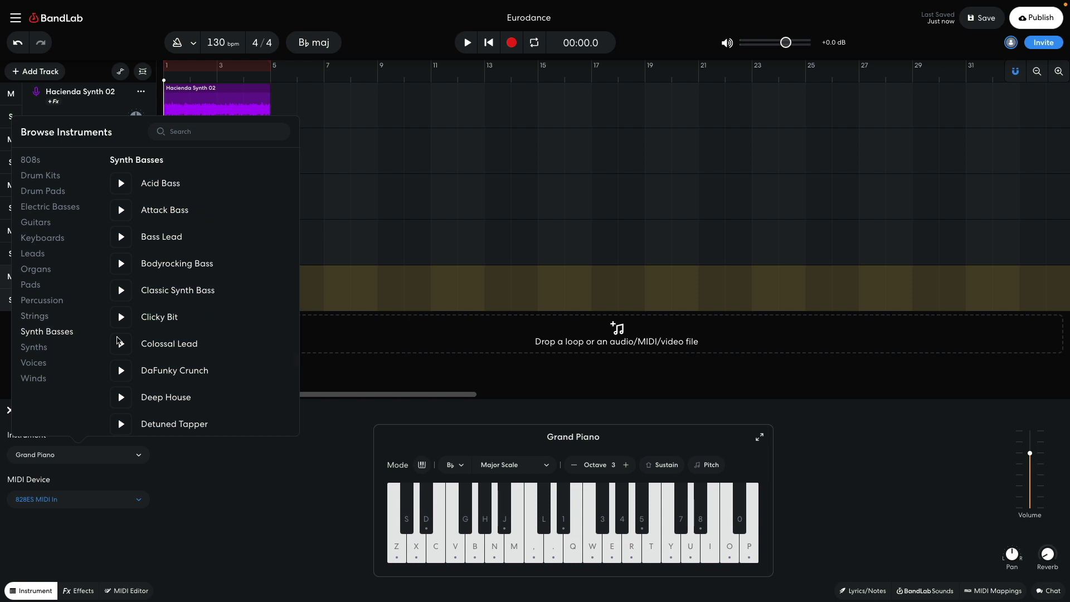
{"action": "scroll", "coordinate": [201, 337], "scroll_direction": "down", "scroll_amount": 6}
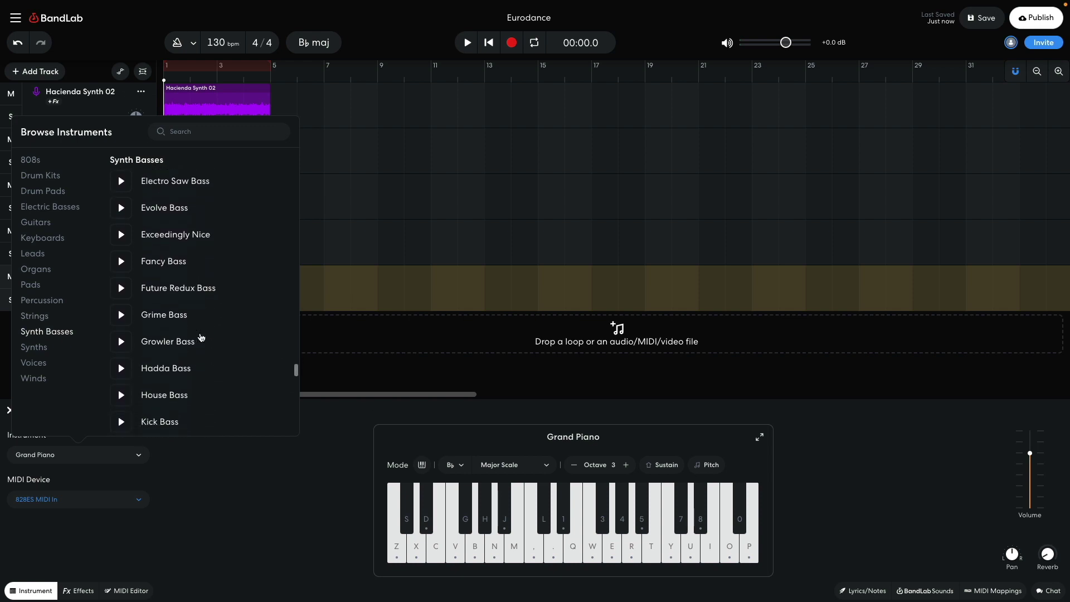
{"action": "scroll", "coordinate": [201, 336], "scroll_direction": "down", "scroll_amount": 3}
{"action": "left_click", "coordinate": [179, 350]}
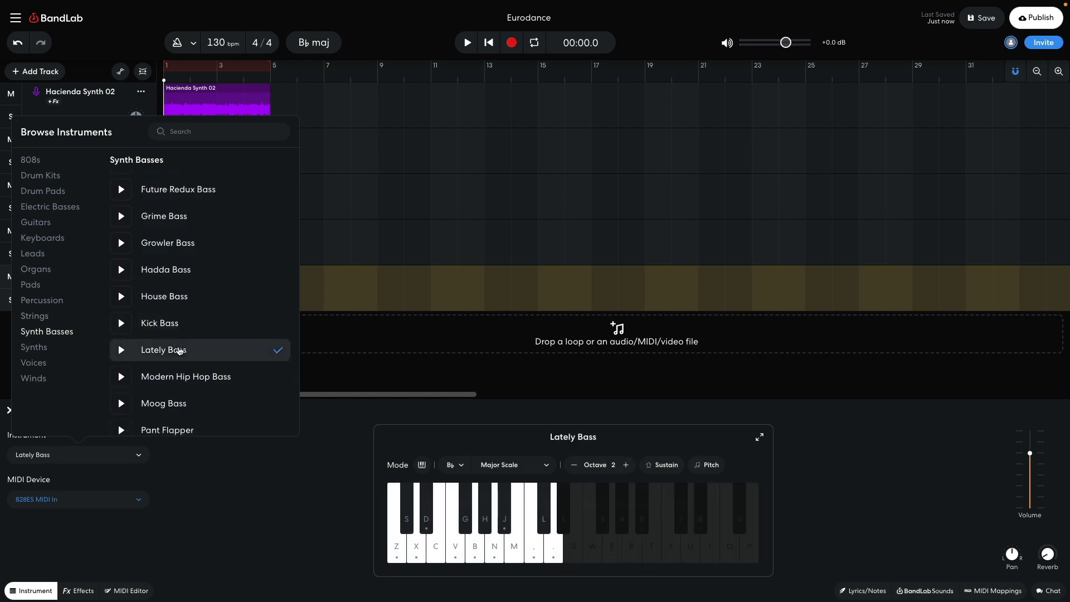
{"action": "left_click", "coordinate": [231, 488]}
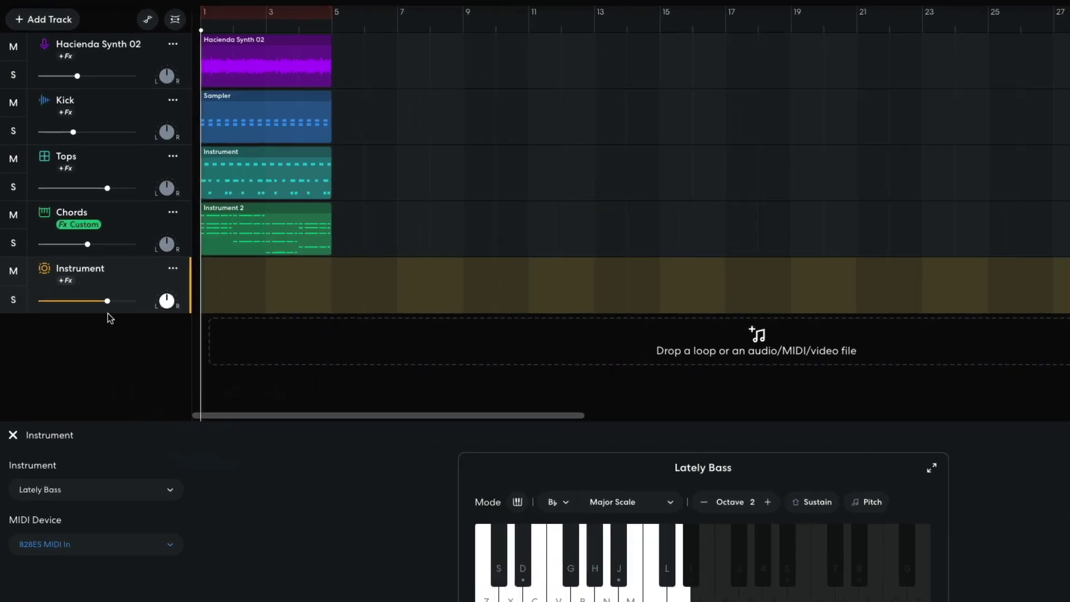
Lower the Lately Bass track's volume, play back its off-beat bassline with the other tracks and close the note editor.
{"action": "left_click_drag", "start_coordinate": [83, 300], "coordinate": [109, 302]}
{"action": "key", "text": "shift"}
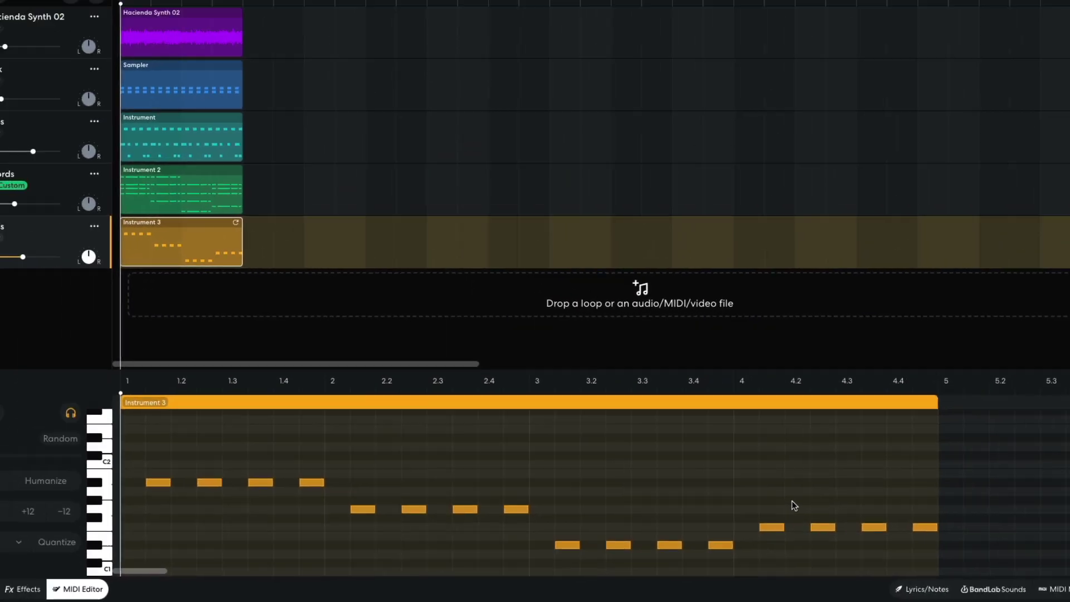
{"action": "key", "text": "space"}
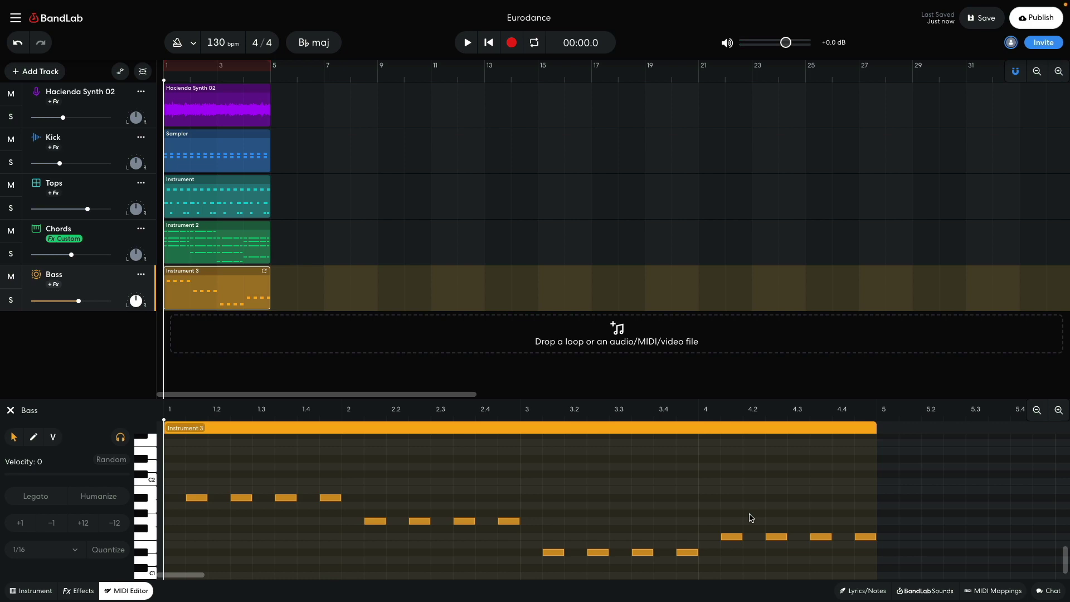
{"action": "key", "text": "Escape"}
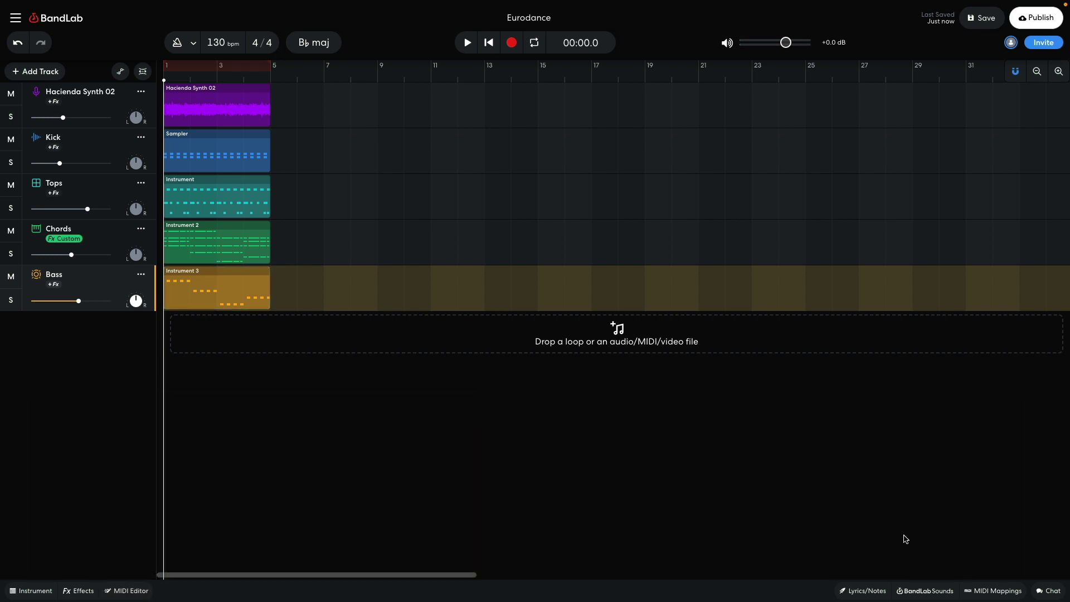
Search the BandLab Sounds packs for "rave" and open the Rave 2020 pack.
{"action": "left_click", "coordinate": [914, 591]}
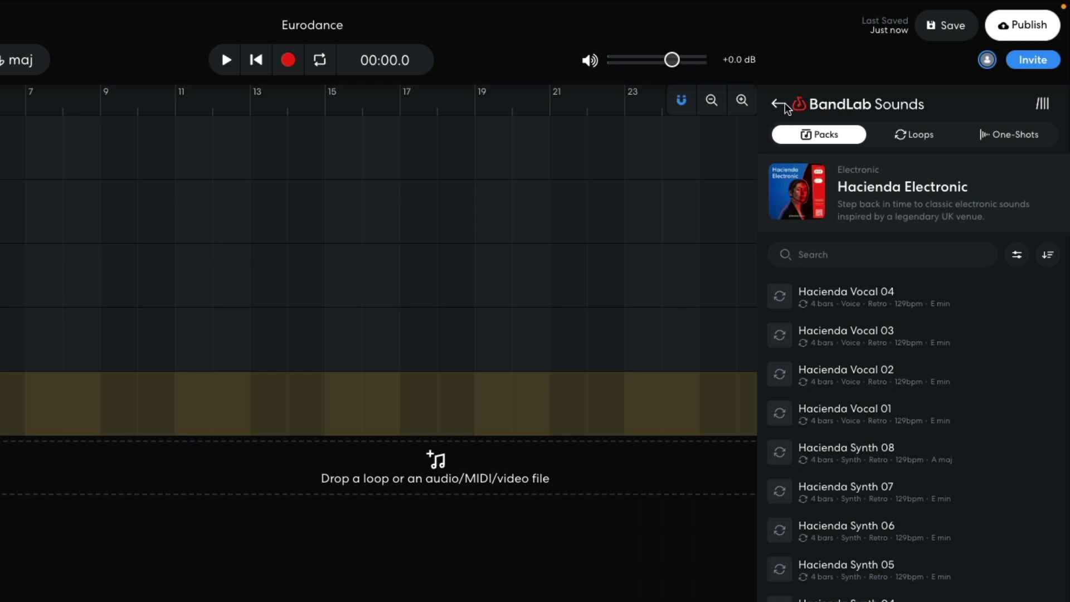
{"action": "left_click", "coordinate": [860, 74]}
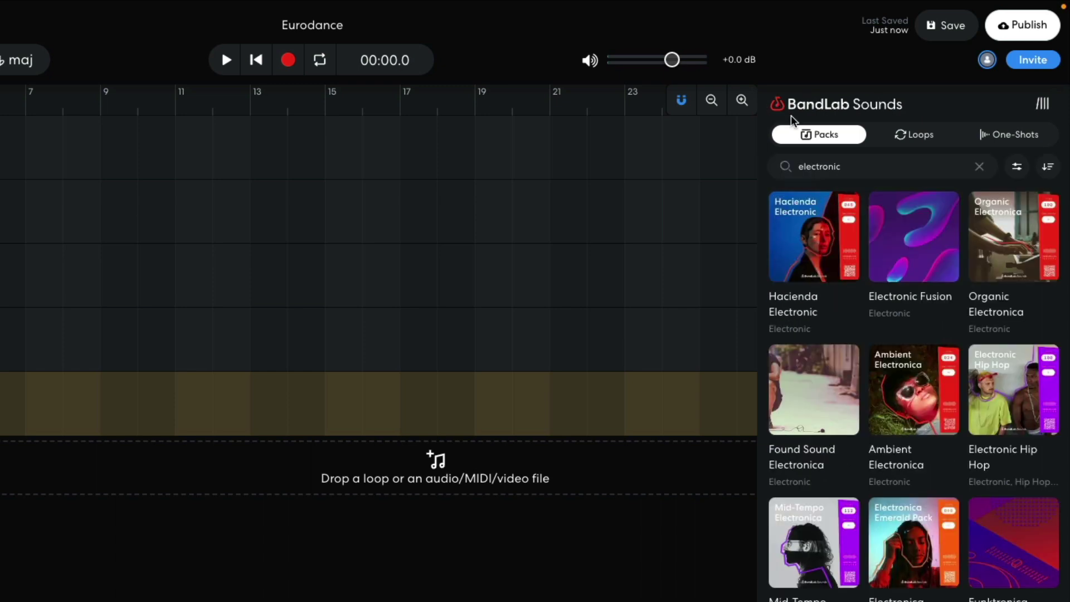
{"action": "left_click", "coordinate": [979, 167]}
{"action": "type", "text": "rave"}
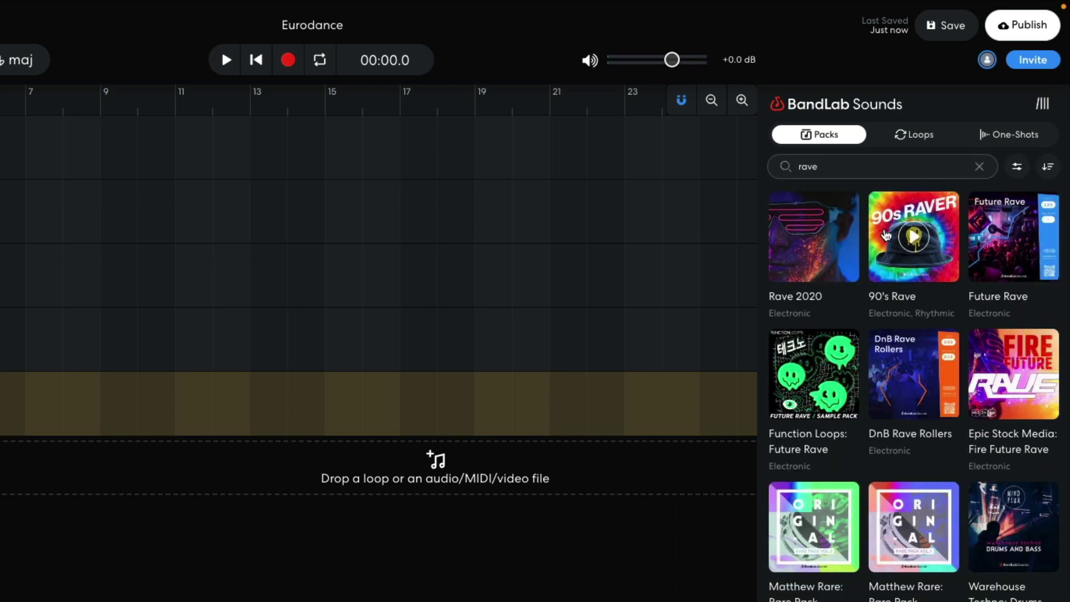
{"action": "left_click", "coordinate": [836, 257]}
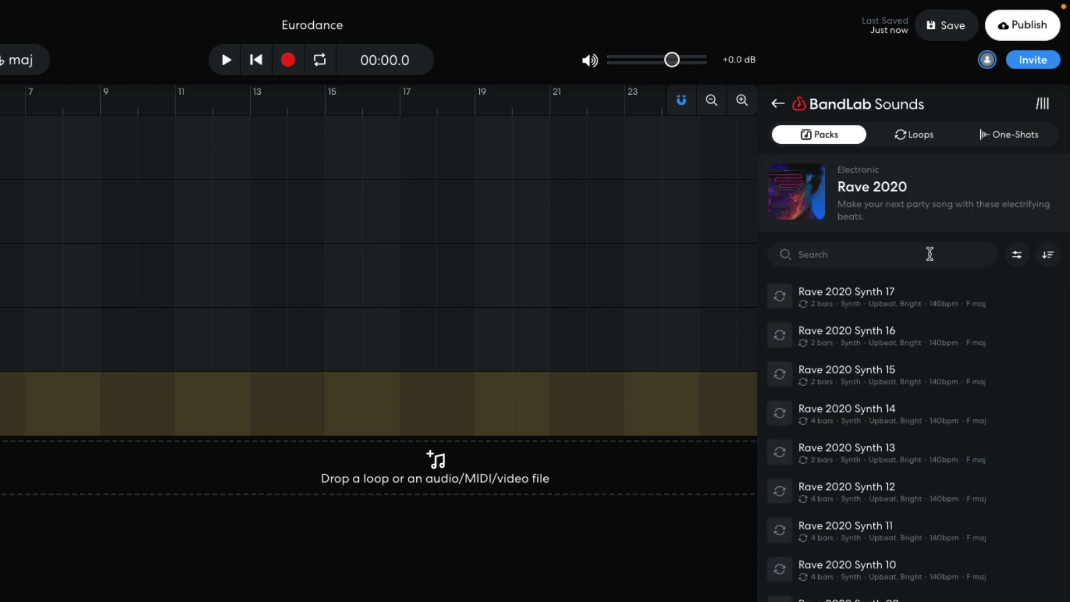
Filter the Rave 2020 pack's loops by the Beats instrument type.
{"action": "left_click", "coordinate": [1015, 256]}
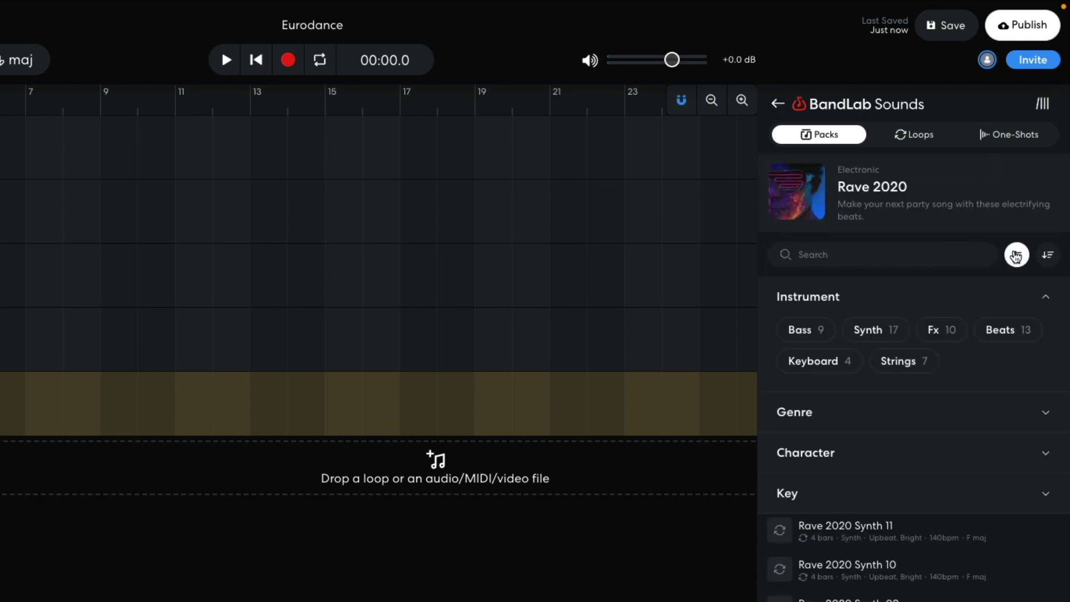
{"action": "left_click", "coordinate": [1000, 329]}
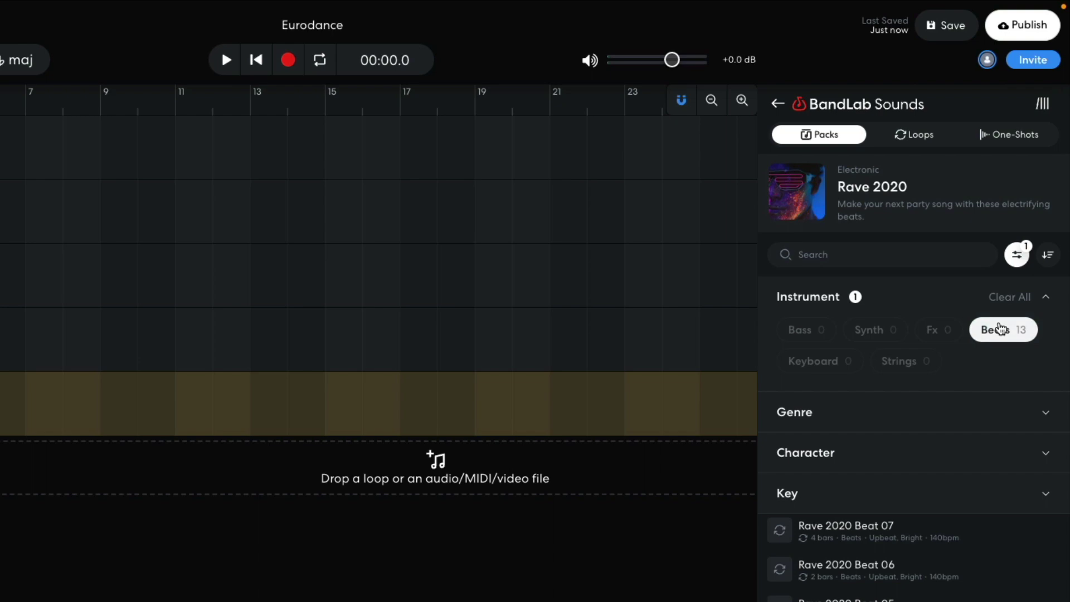
{"action": "left_click", "coordinate": [1015, 254]}
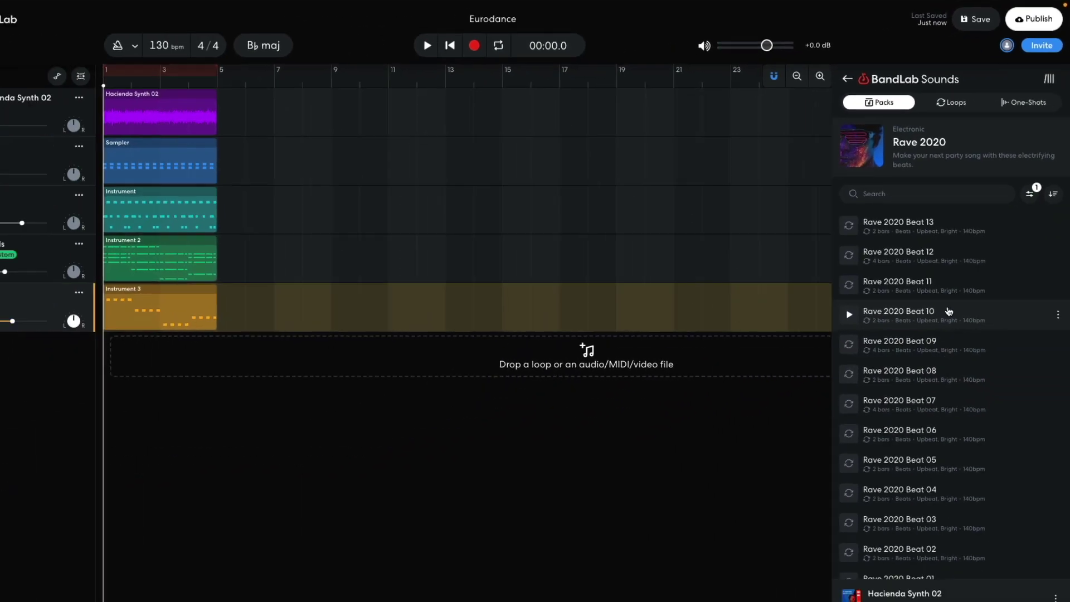
Place Rave 2020 Beat 01 on a new track, looped through bars 1 to 4, and lower its volume.
{"action": "left_click_drag", "start_coordinate": [936, 527], "coordinate": [187, 336]}
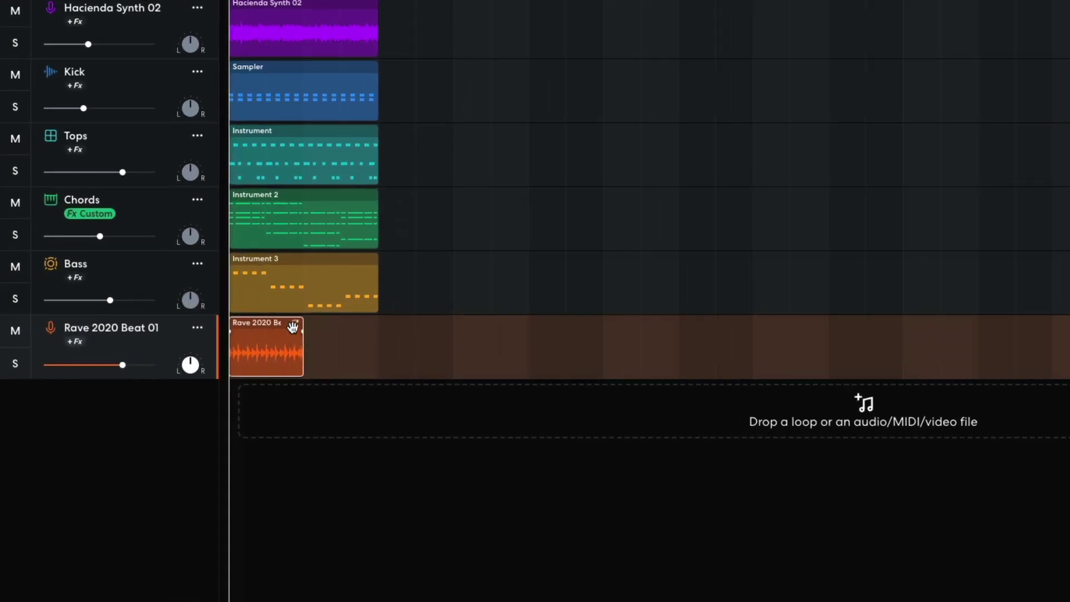
{"action": "left_click_drag", "start_coordinate": [297, 323], "coordinate": [370, 322]}
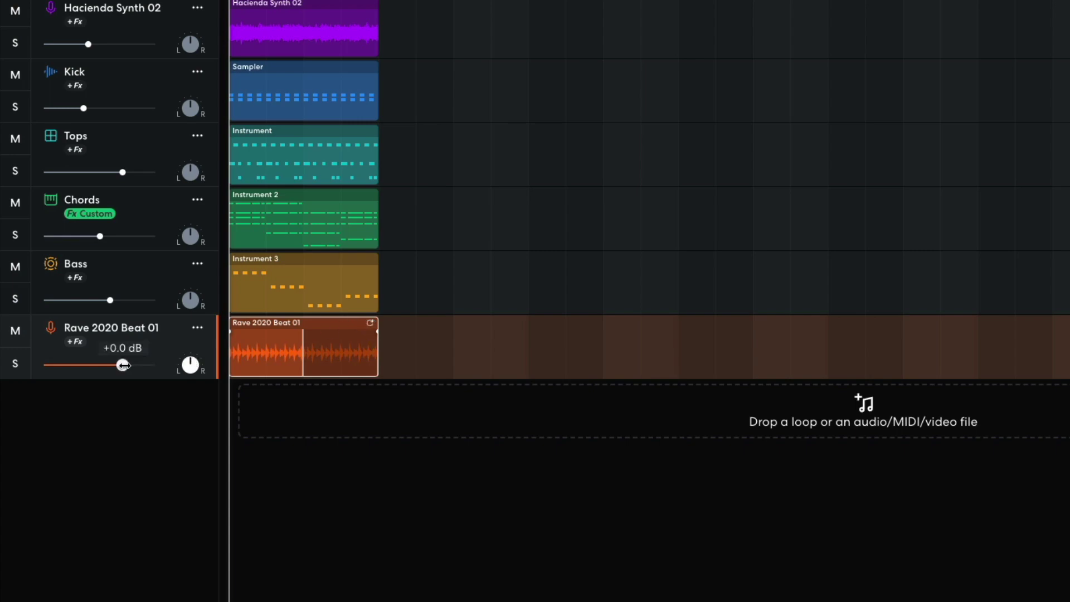
{"action": "left_click_drag", "start_coordinate": [122, 365], "coordinate": [95, 365]}
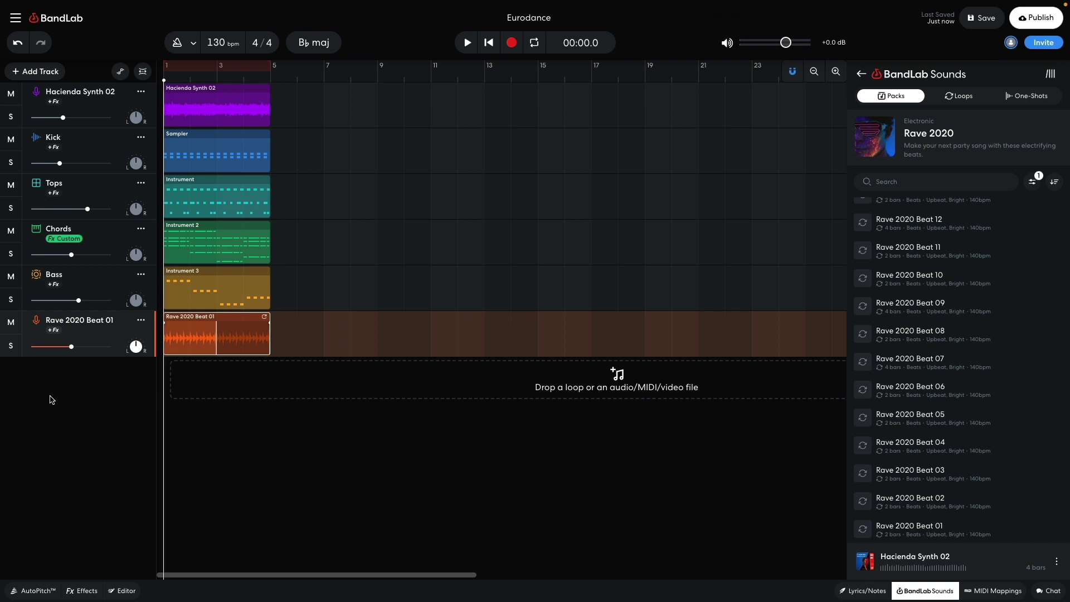
Play back the four-bar arrangement with the rave beat, stop it, and close the BandLab Sounds browser.
{"action": "key", "text": "space"}
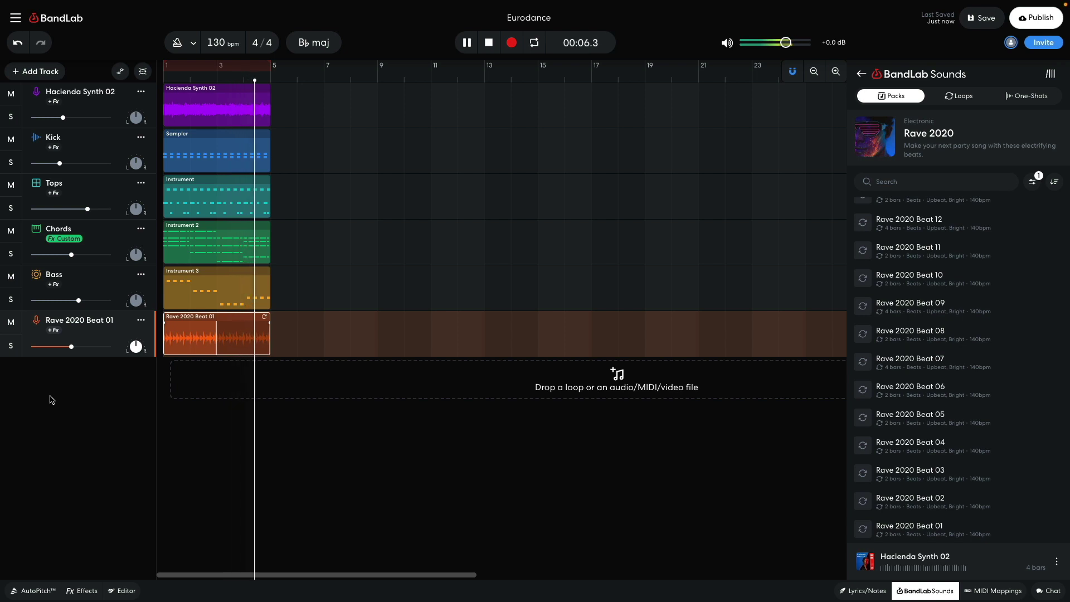
{"action": "key", "text": "space"}
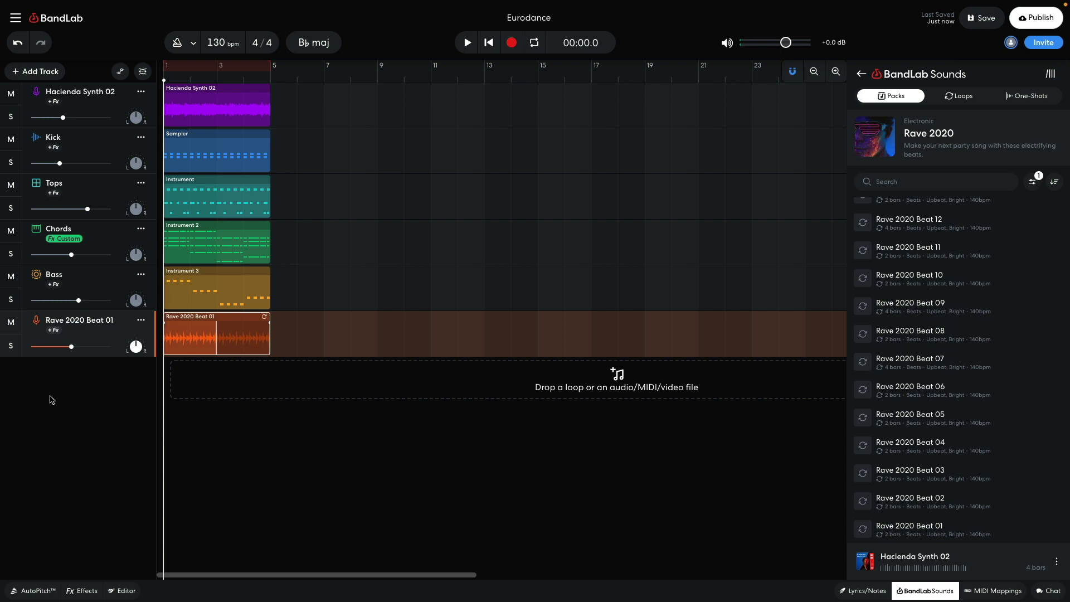
{"action": "key", "text": "l"}
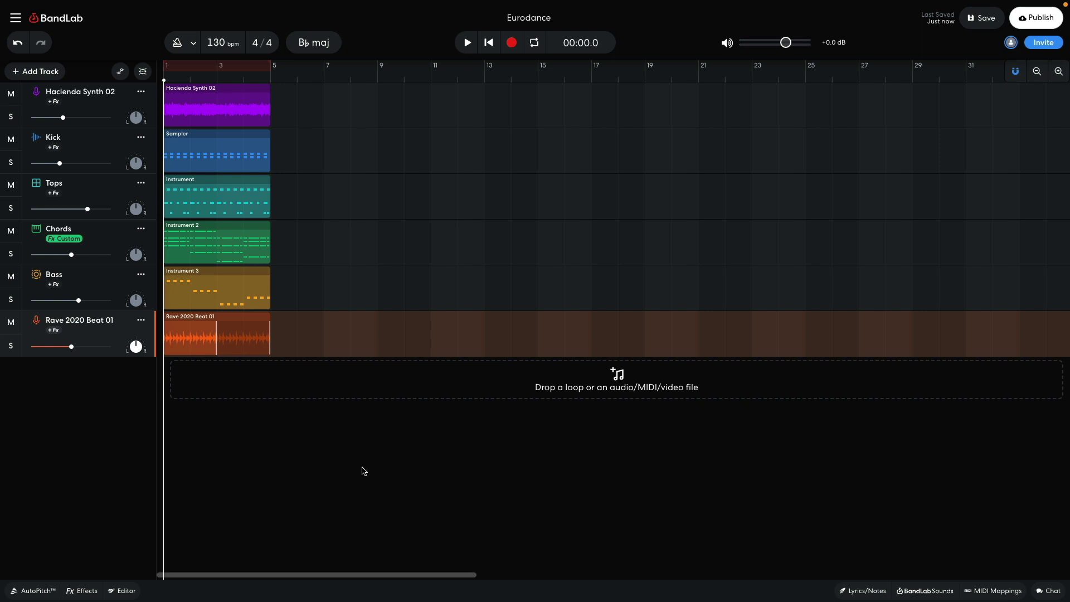
Duplicate the Chords track and move the copy below the Rave 2020 Beat 01 track.
{"action": "left_click", "coordinate": [141, 228]}
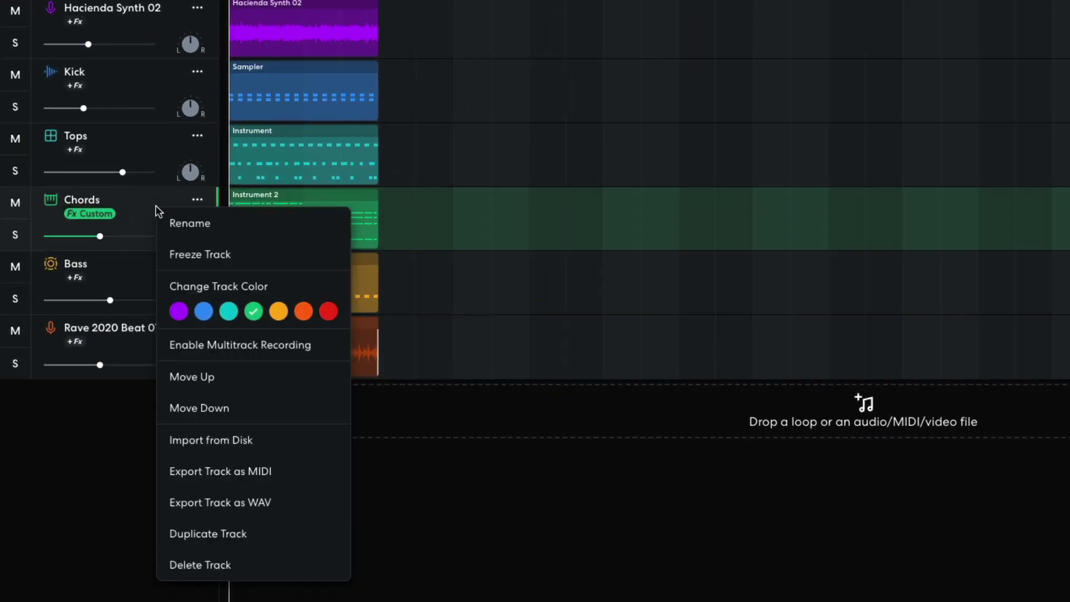
{"action": "left_click", "coordinate": [200, 534]}
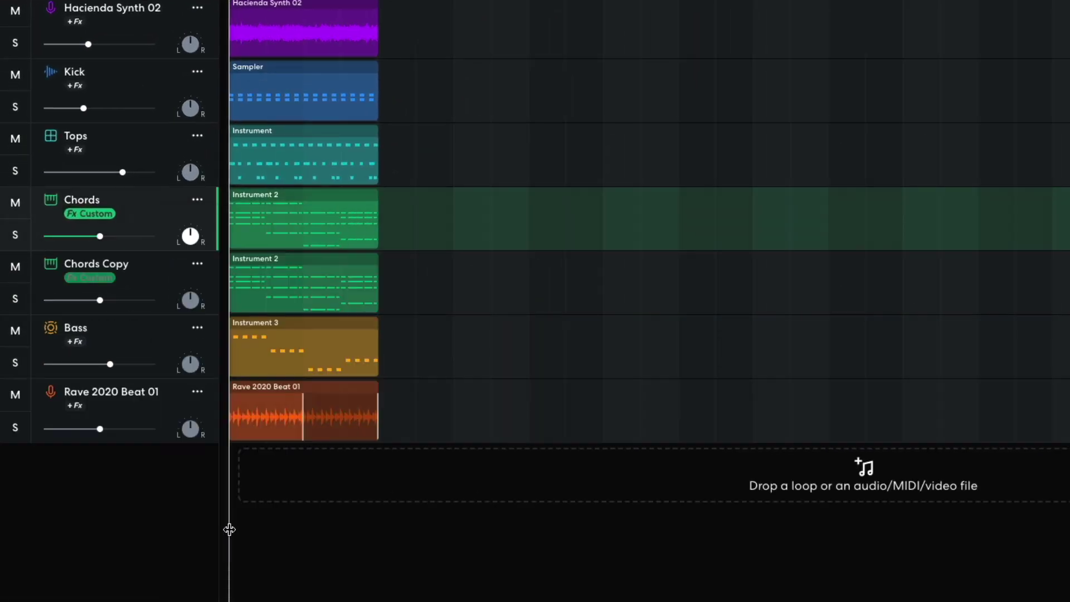
{"action": "left_click_drag", "start_coordinate": [170, 297], "coordinate": [146, 456]}
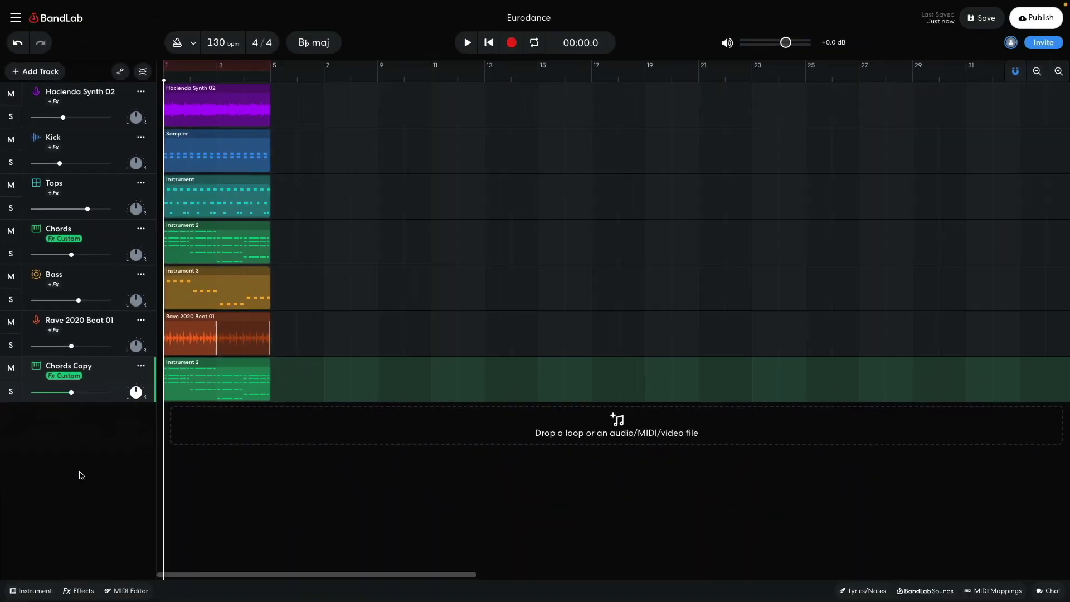
Change the Chords Copy track's instrument to the Studio Grand from the Keyboards category.
{"action": "left_click", "coordinate": [33, 591]}
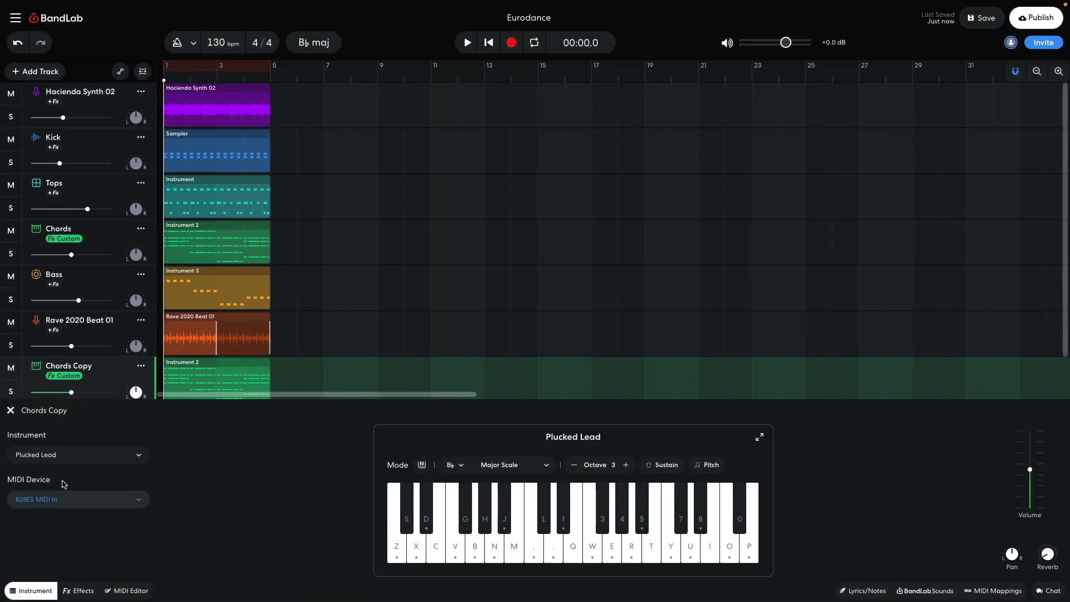
{"action": "left_click", "coordinate": [67, 455]}
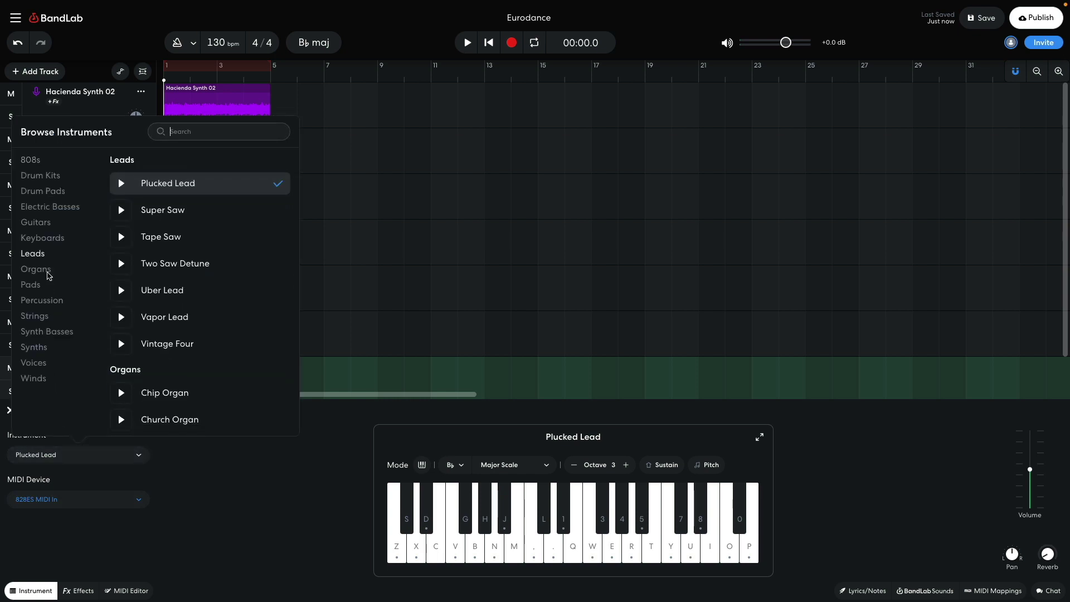
{"action": "left_click", "coordinate": [59, 241]}
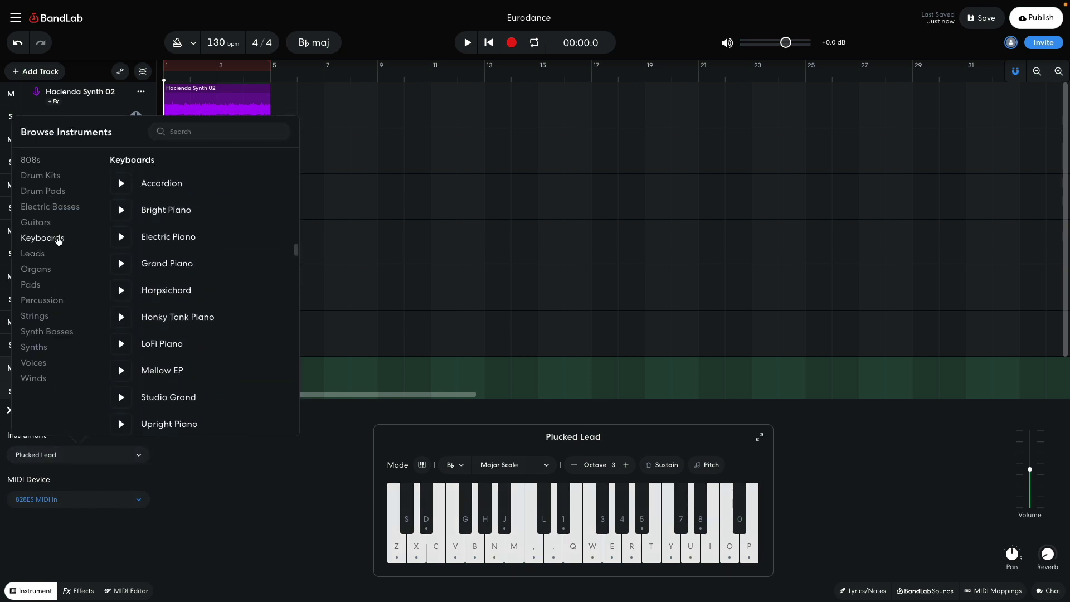
{"action": "left_click", "coordinate": [179, 398]}
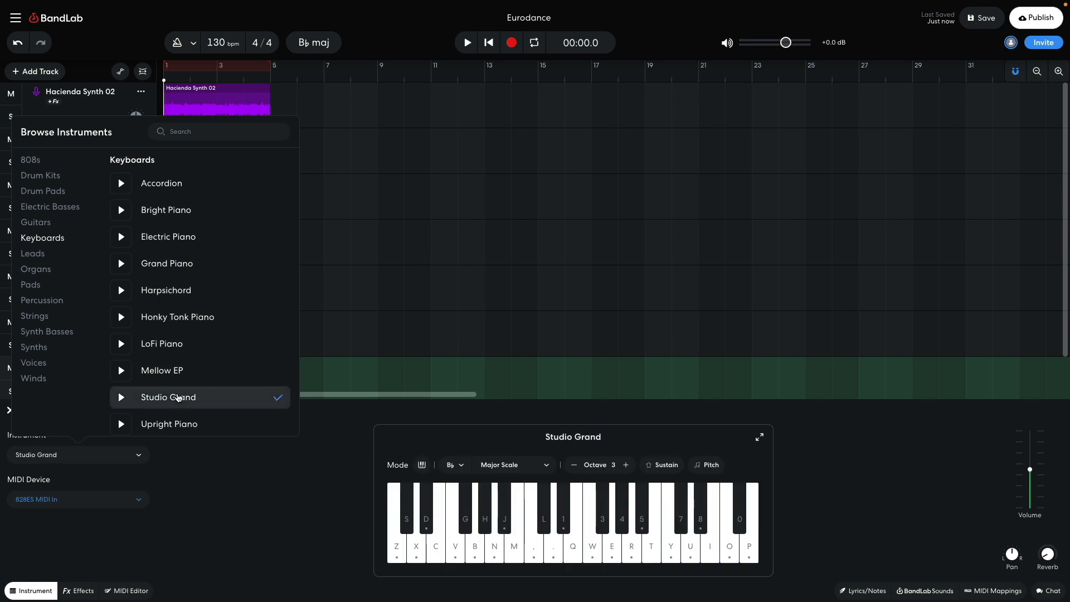
{"action": "left_click", "coordinate": [238, 512]}
Lower the Chords Copy track's volume and play back the piano chords with the other tracks.
{"action": "scroll", "coordinate": [231, 362], "scroll_direction": "down", "scroll_amount": 1}
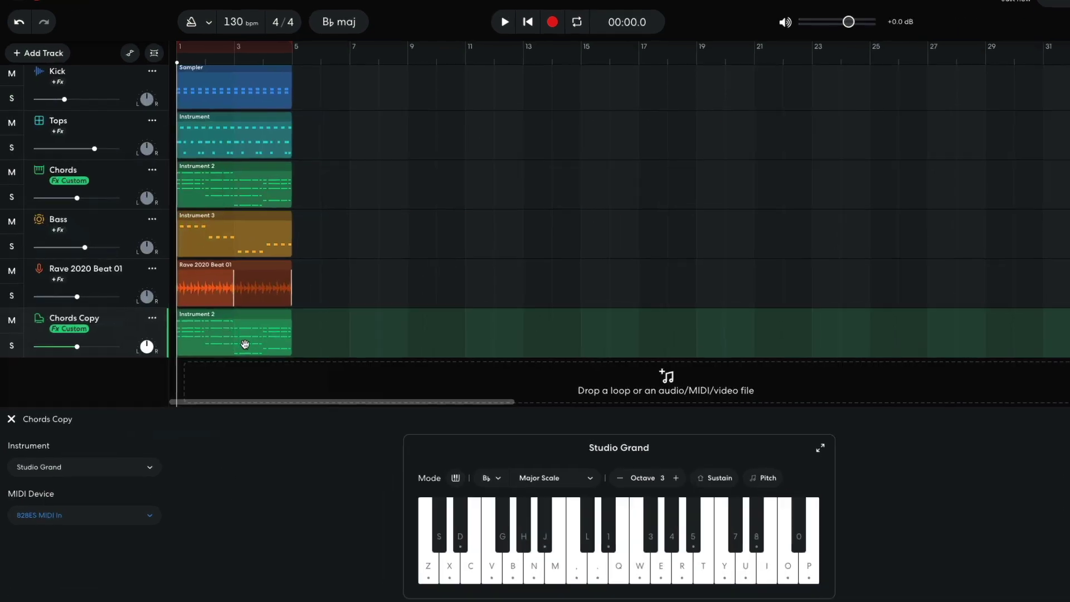
{"action": "left_click_drag", "start_coordinate": [70, 341], "coordinate": [98, 358]}
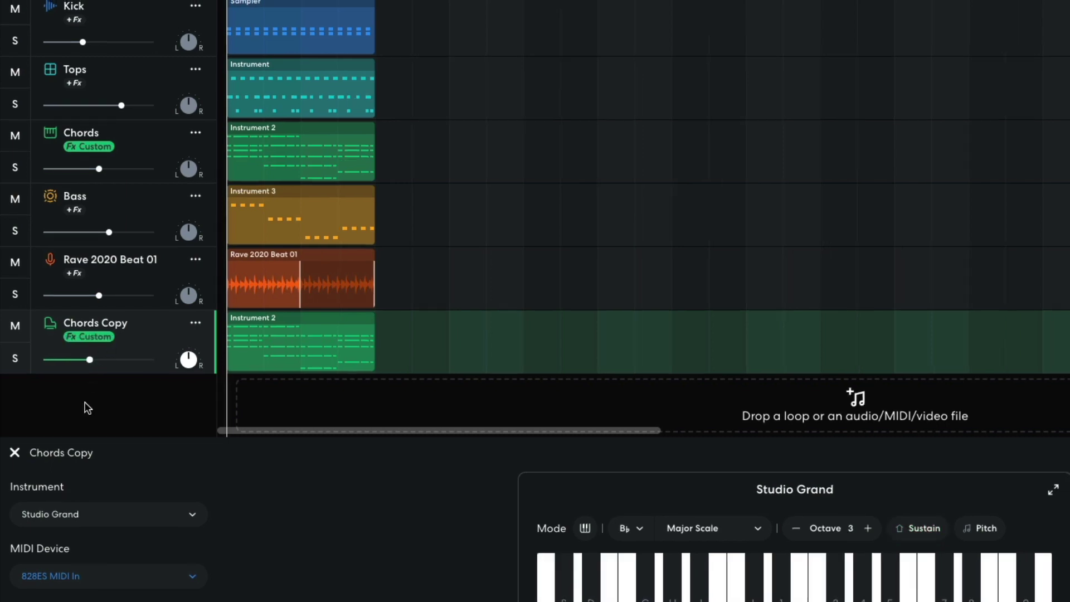
{"action": "key", "text": "space"}
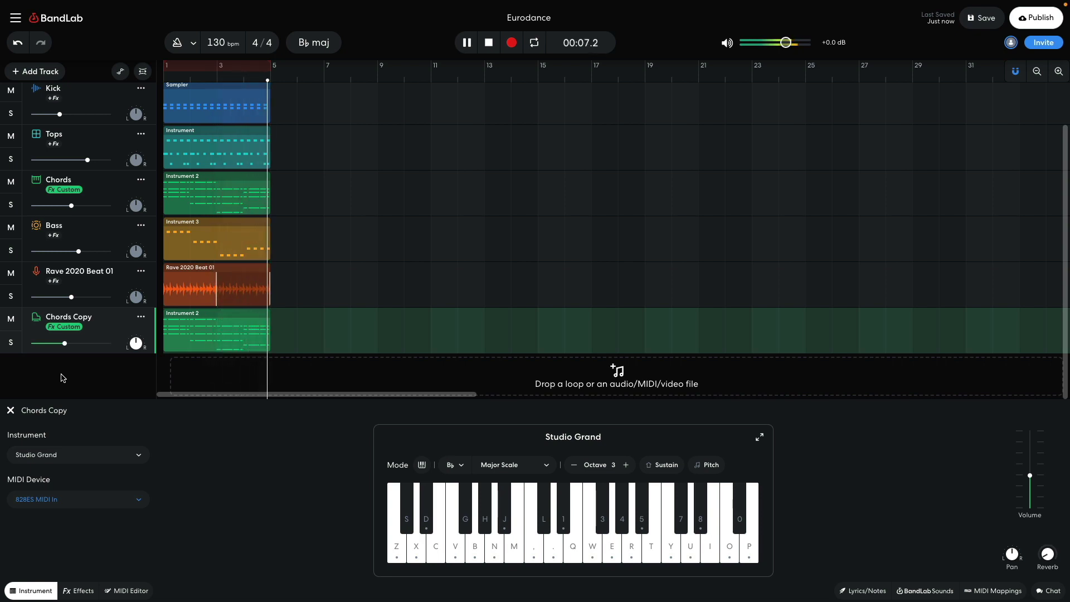
{"action": "key", "text": "space"}
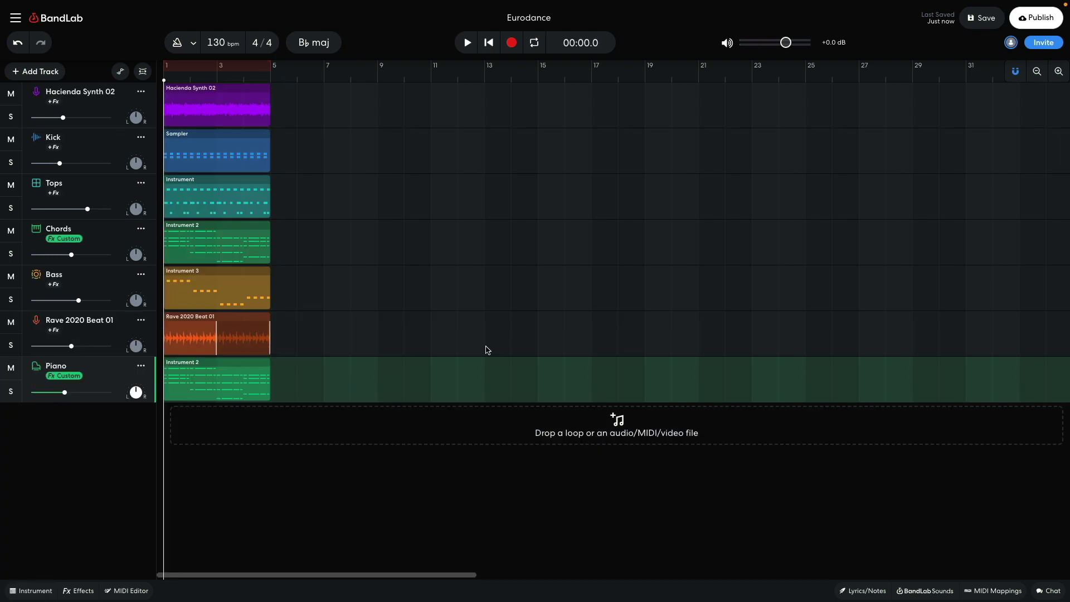
Filter the Rave 2020 pack's loops by Synth instead of Beats and preview Rave 2020 Synth 01.
{"action": "left_click", "coordinate": [912, 591]}
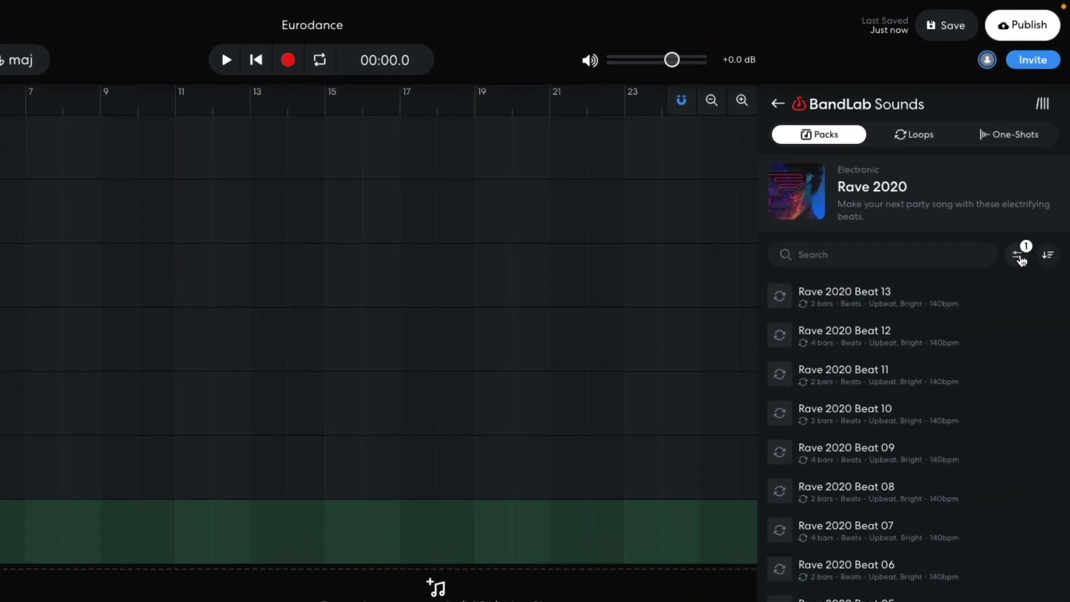
{"action": "left_click", "coordinate": [1032, 182]}
{"action": "left_click", "coordinate": [999, 339]}
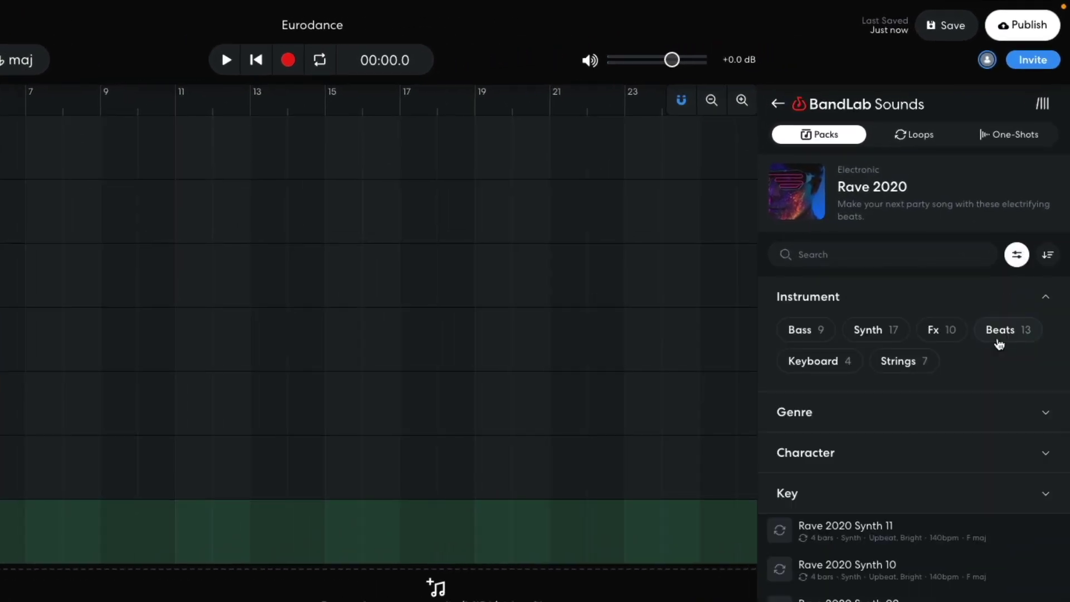
{"action": "left_click", "coordinate": [888, 339]}
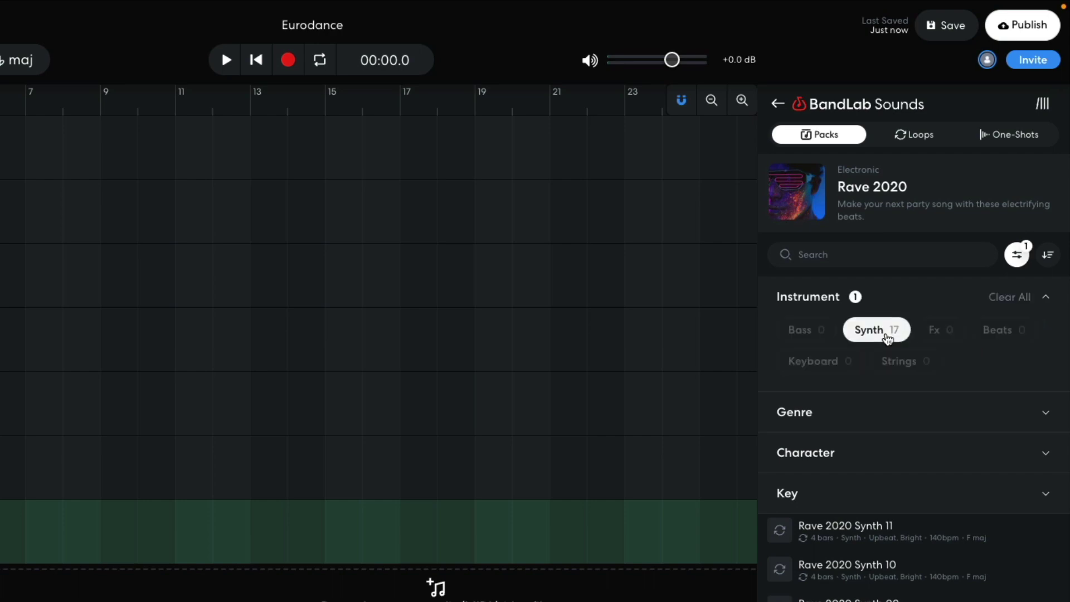
{"action": "left_click", "coordinate": [1014, 257]}
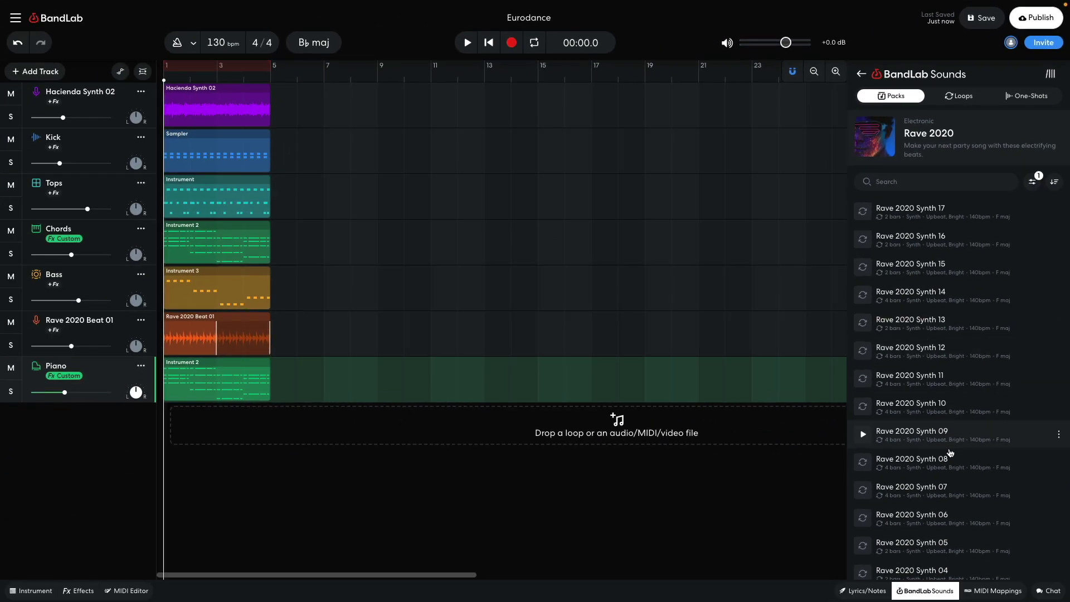
{"action": "scroll", "coordinate": [950, 452], "scroll_direction": "down", "scroll_amount": 2}
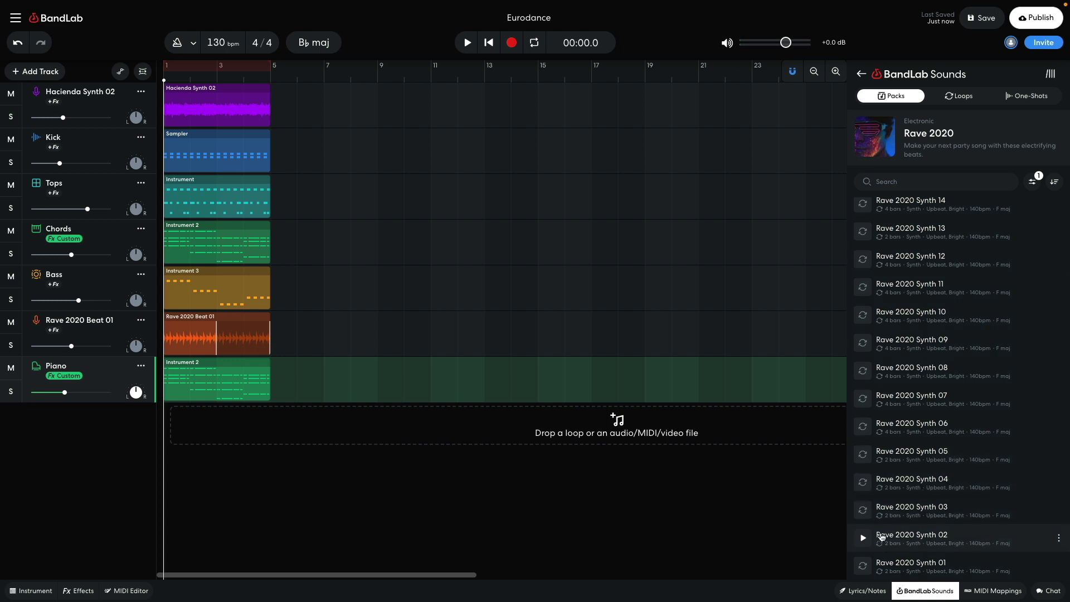
{"action": "left_click", "coordinate": [863, 566]}
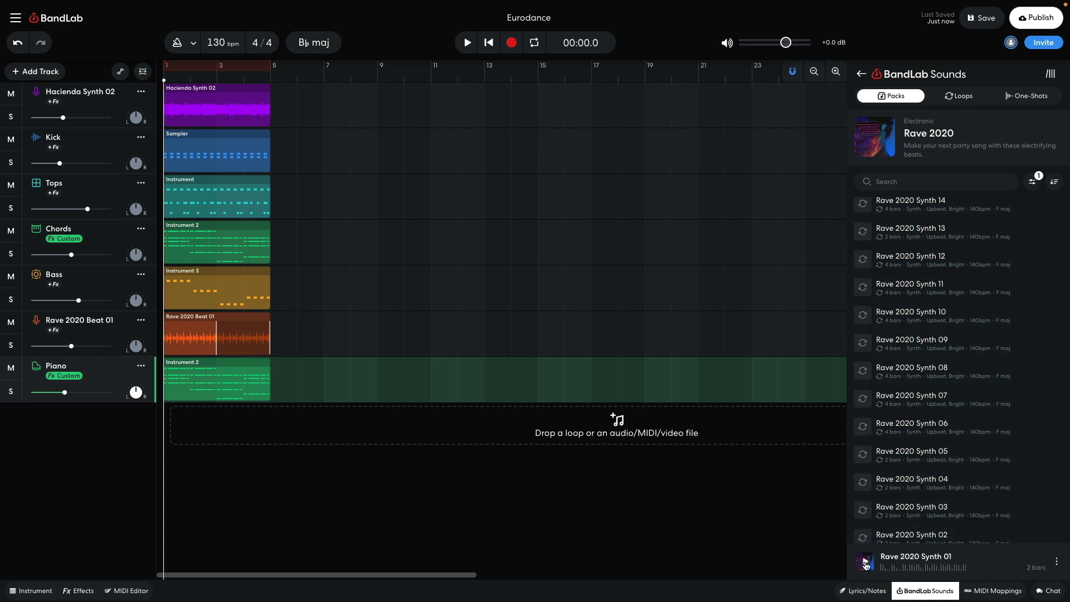
Add a Sampler track and load the Rave 2020 Synth 01 loop onto its first pad.
{"action": "left_click", "coordinate": [52, 76]}
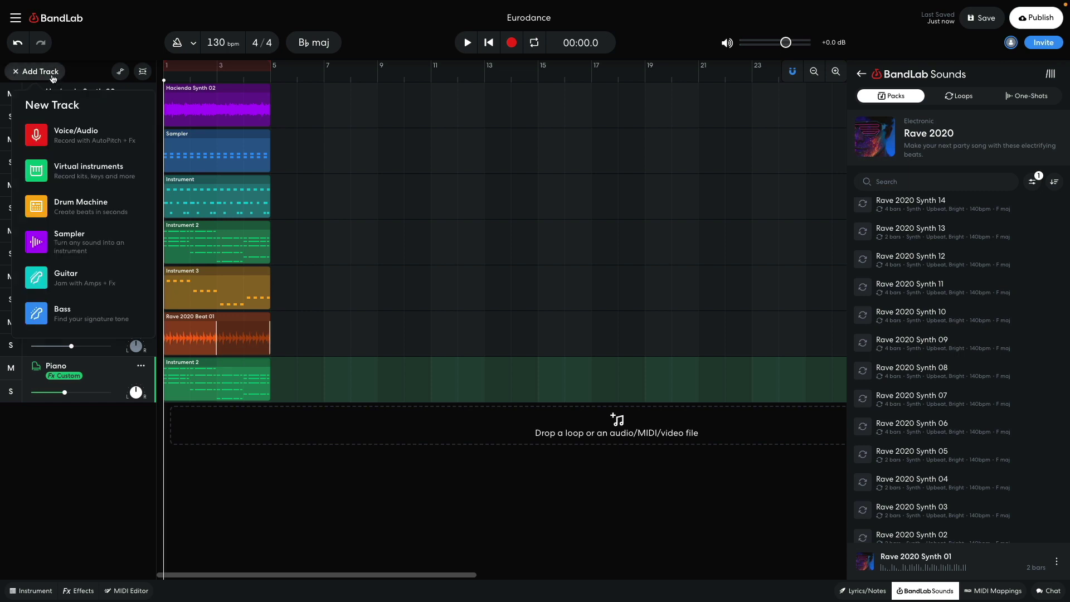
{"action": "left_click", "coordinate": [77, 247]}
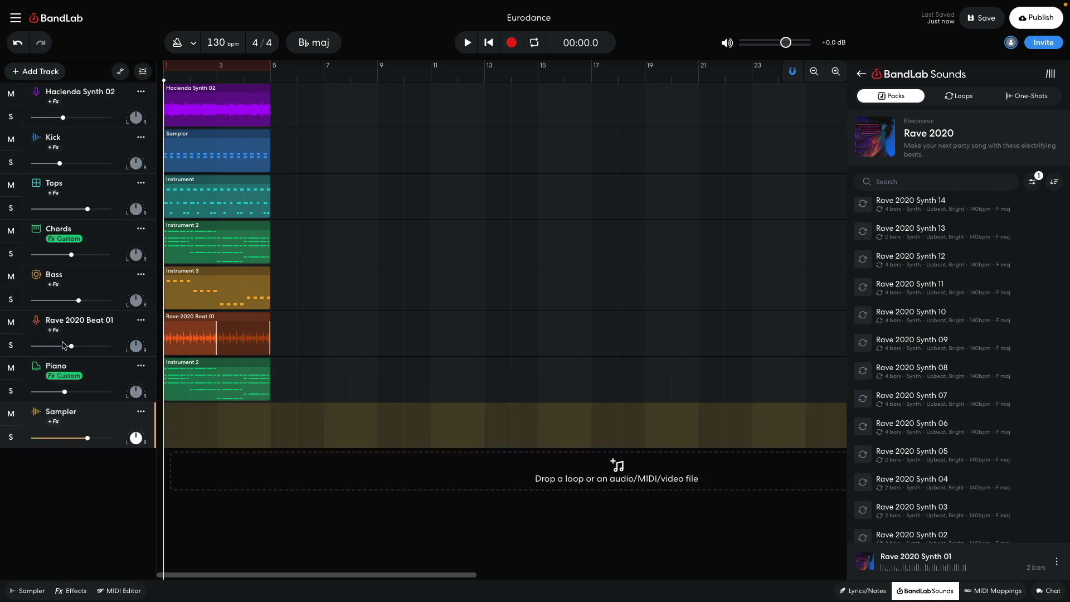
{"action": "left_click", "coordinate": [37, 589]}
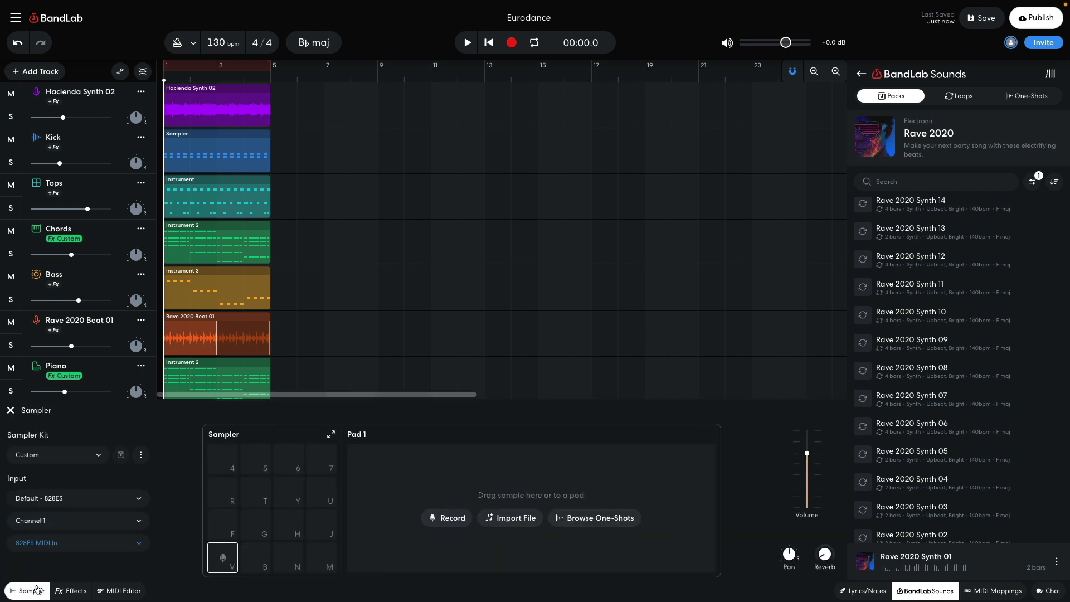
{"action": "scroll", "coordinate": [872, 440], "scroll_direction": "down", "scroll_amount": 1}
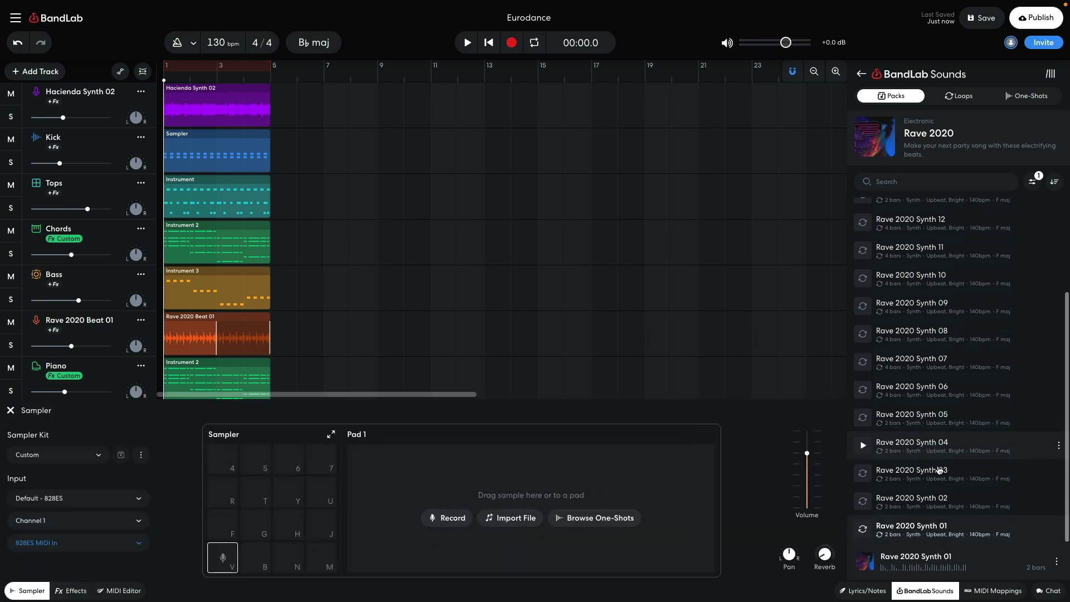
{"action": "left_click_drag", "start_coordinate": [922, 532], "coordinate": [226, 555]}
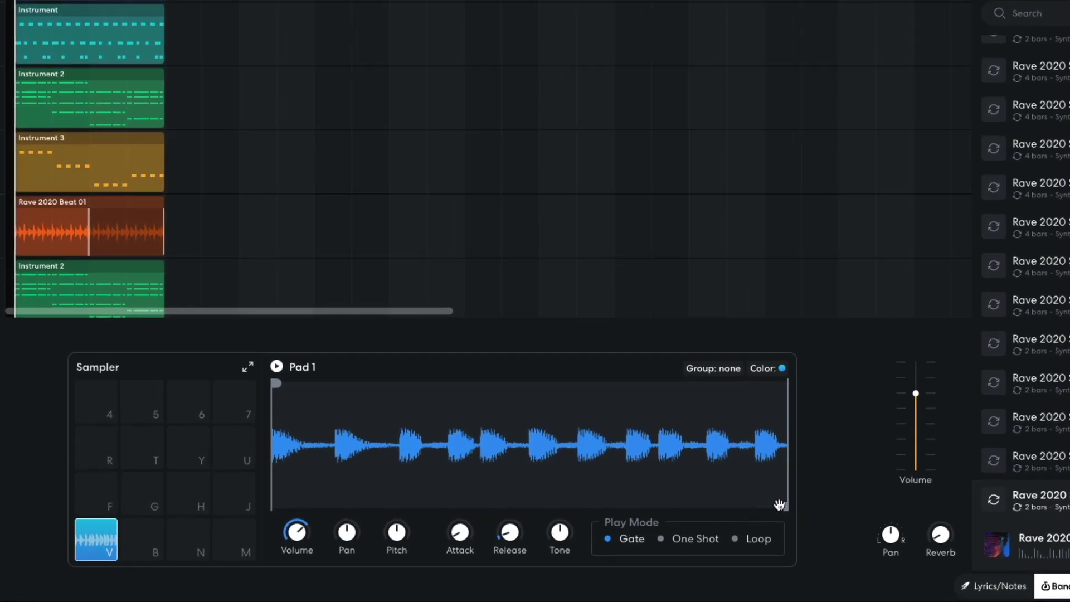
Trim the Pad 1 sample to its first synth hit, raise its pitch and audition it.
{"action": "left_click_drag", "start_coordinate": [779, 504], "coordinate": [325, 496]}
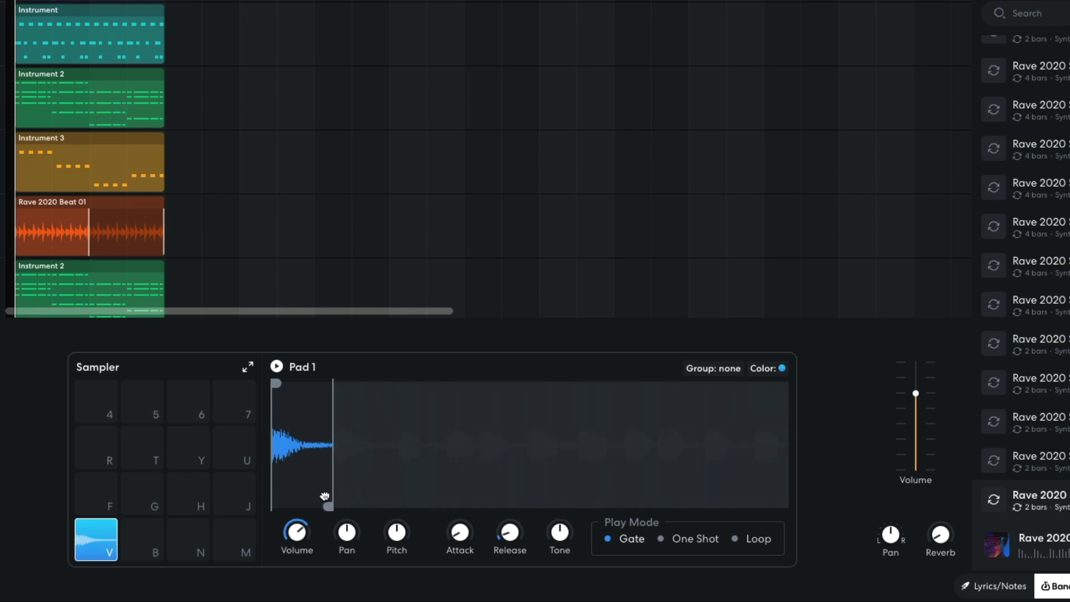
{"action": "mouse_move", "coordinate": [395, 531]}
{"action": "left_click", "coordinate": [276, 366]}
Copy the trimmed sample onto Pad 2, set its pitch to 10 st, and copy it again onto Pad 3.
{"action": "left_click_drag", "start_coordinate": [102, 535], "coordinate": [143, 538]}
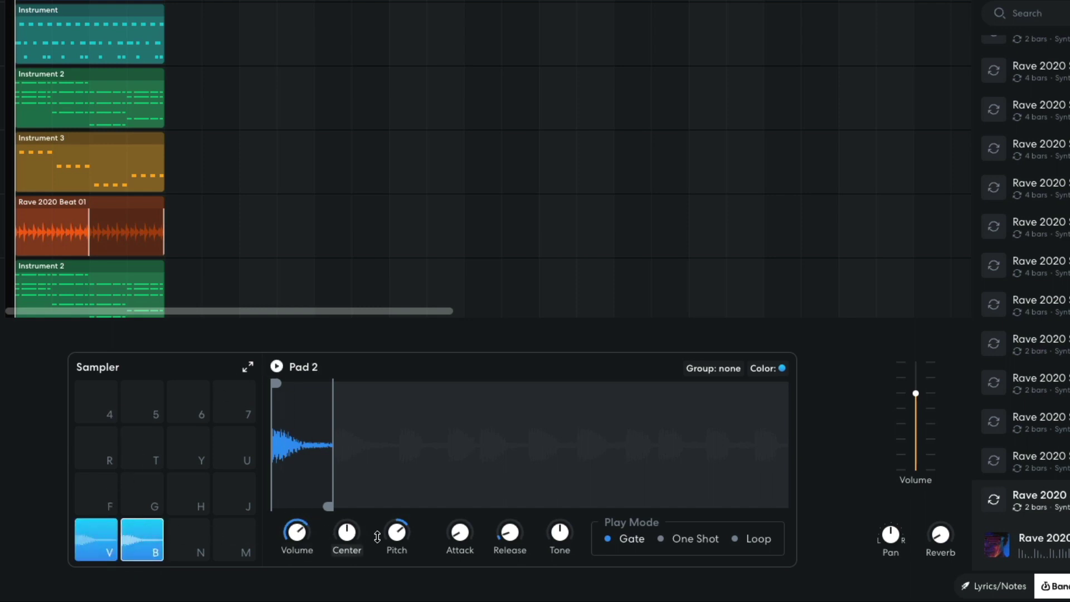
{"action": "mouse_move", "coordinate": [392, 533]}
{"action": "left_click_drag", "start_coordinate": [385, 526], "coordinate": [385, 518]}
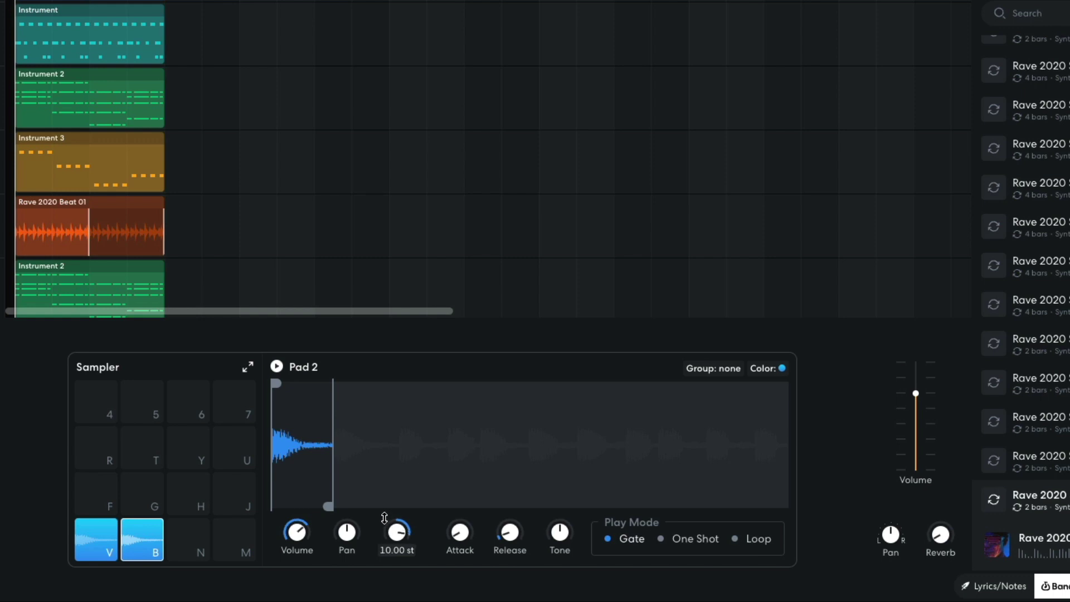
{"action": "left_click", "coordinate": [277, 367]}
{"action": "left_click_drag", "start_coordinate": [143, 542], "coordinate": [186, 542]}
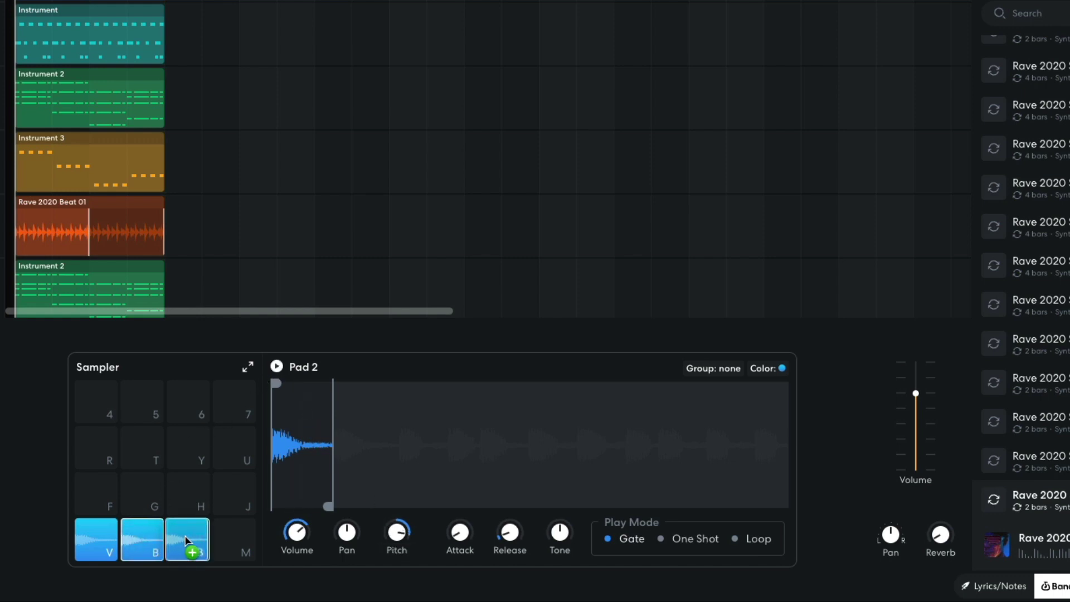
{"action": "mouse_move", "coordinate": [396, 533]}
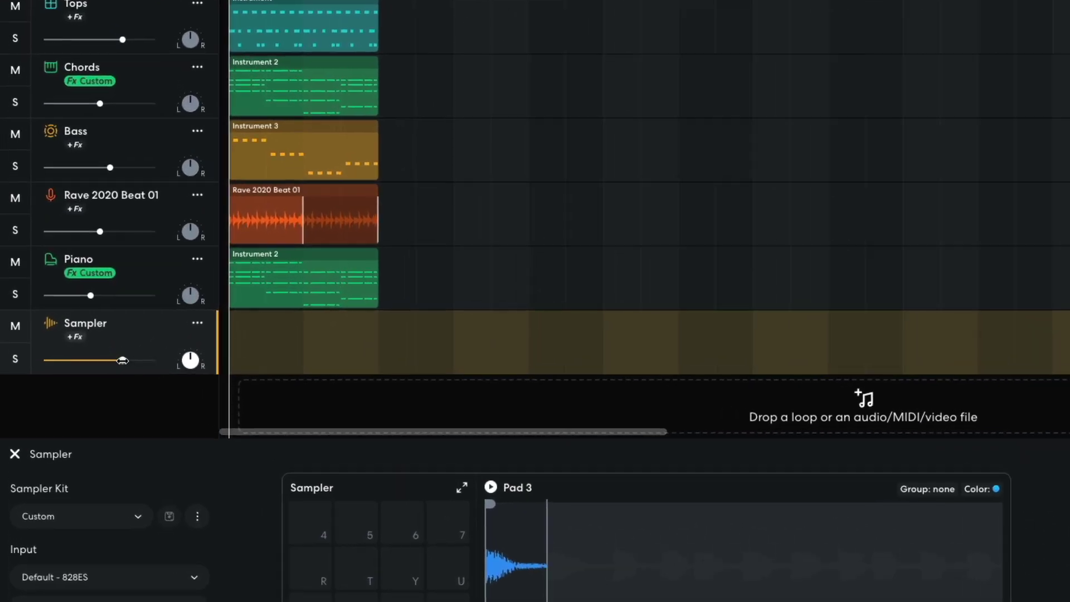
Raise the Sampler track's volume and play back its four-bar synth stab pattern with the other tracks.
{"action": "left_click_drag", "start_coordinate": [87, 344], "coordinate": [133, 359]}
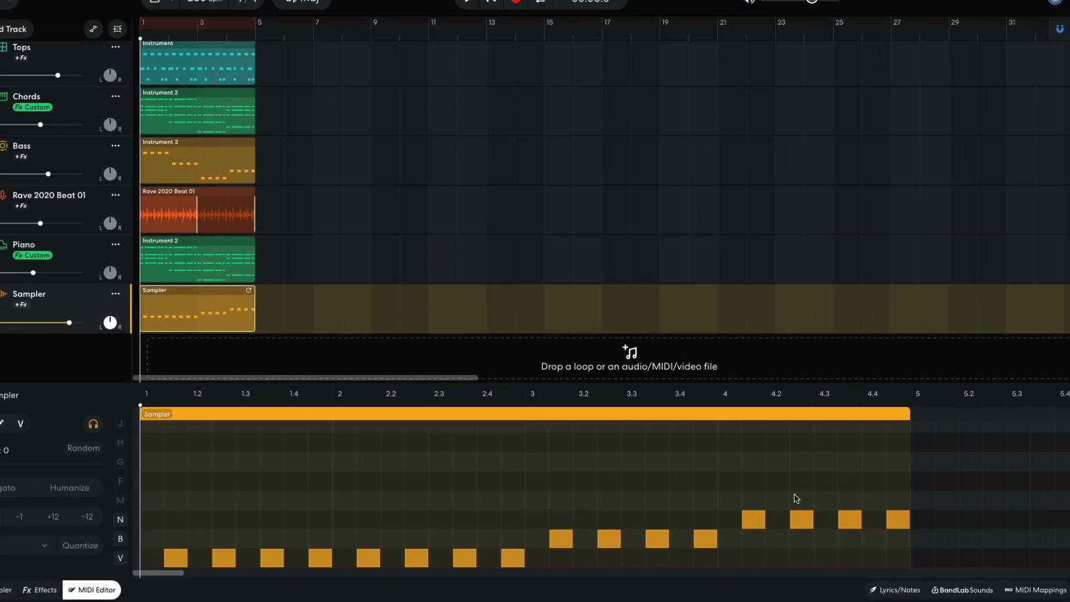
{"action": "key", "text": "space"}
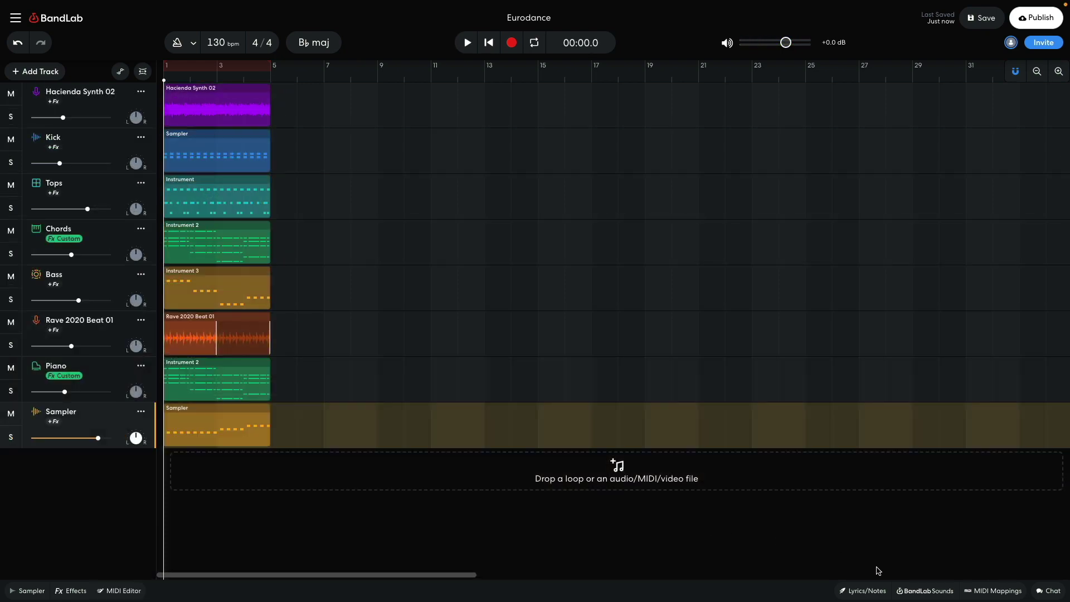
Search the BandLab Sounds loops for riser and place the Speeding Riser loop on a new track at bar 1.
{"action": "left_click", "coordinate": [925, 591]}
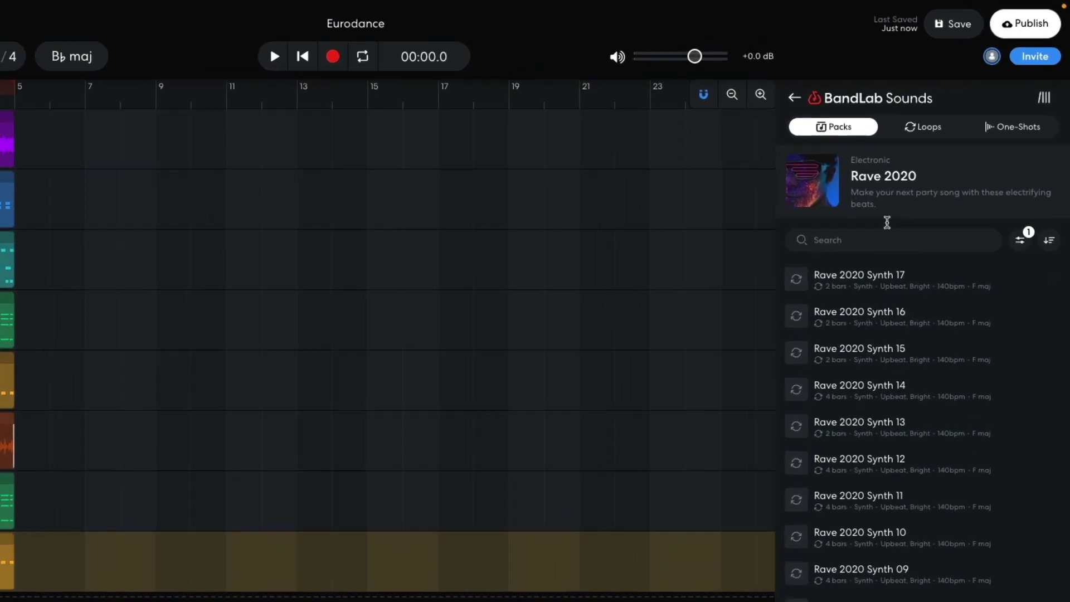
{"action": "left_click", "coordinate": [922, 126]}
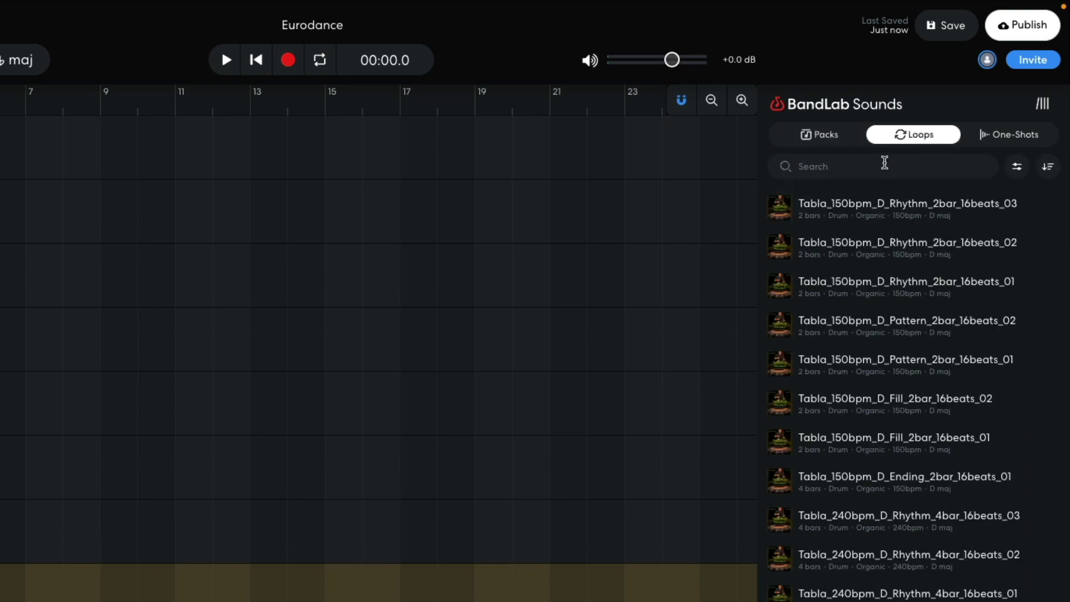
{"action": "left_click", "coordinate": [884, 162]}
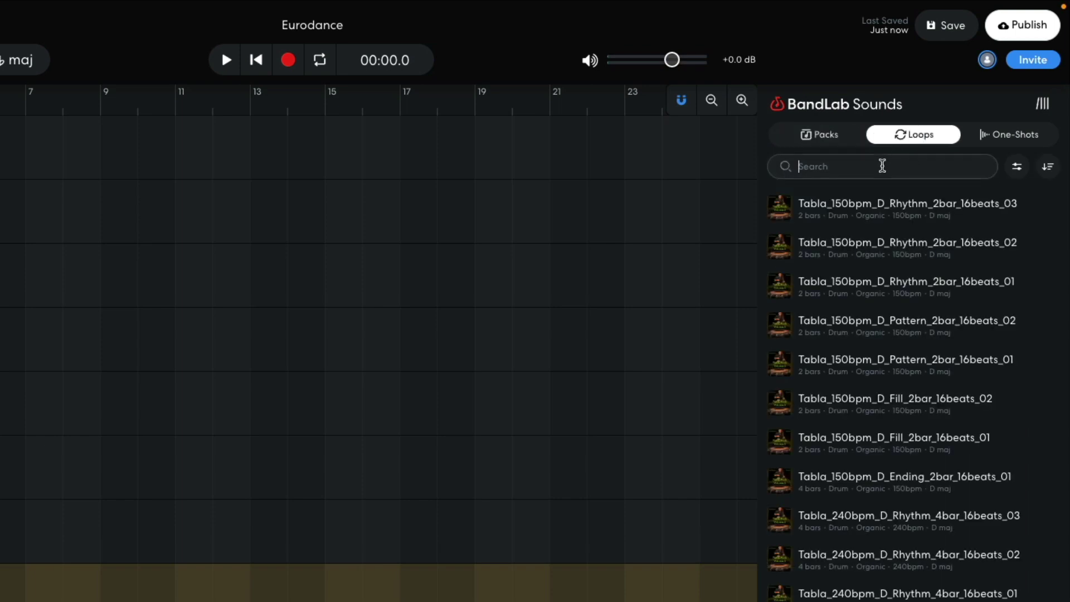
{"action": "type", "text": "riser"}
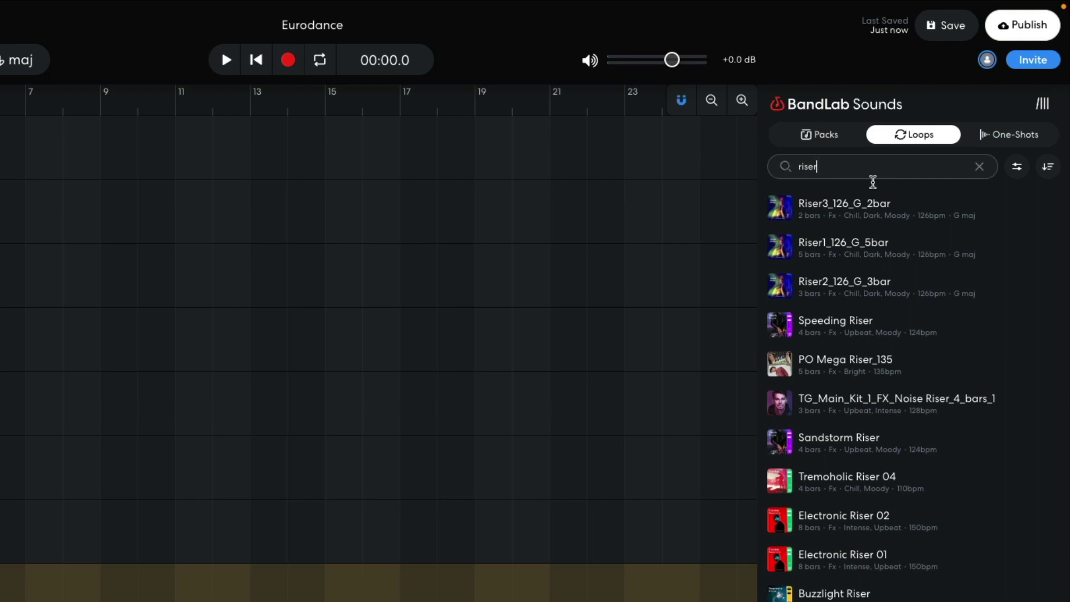
{"action": "left_click_drag", "start_coordinate": [834, 320], "coordinate": [0, 601]}
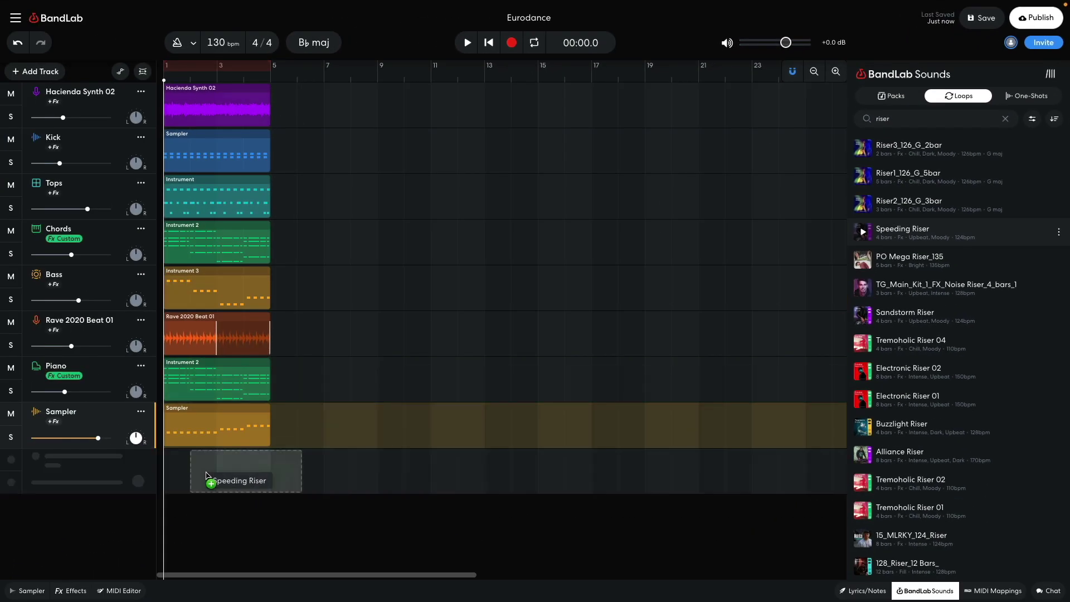
{"action": "left_click_drag", "start_coordinate": [206, 475], "coordinate": [206, 476]}
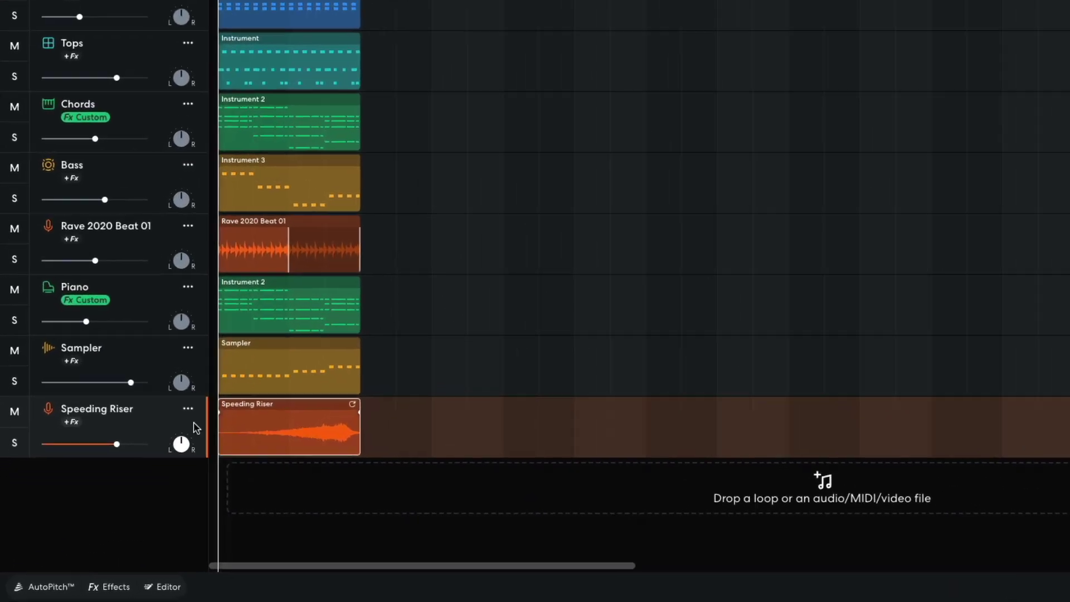
Lower the Speeding Riser track's volume slightly and play the four bars back with the other tracks.
{"action": "left_click_drag", "start_coordinate": [88, 484], "coordinate": [82, 483]}
{"action": "left_click_drag", "start_coordinate": [114, 437], "coordinate": [106, 438]}
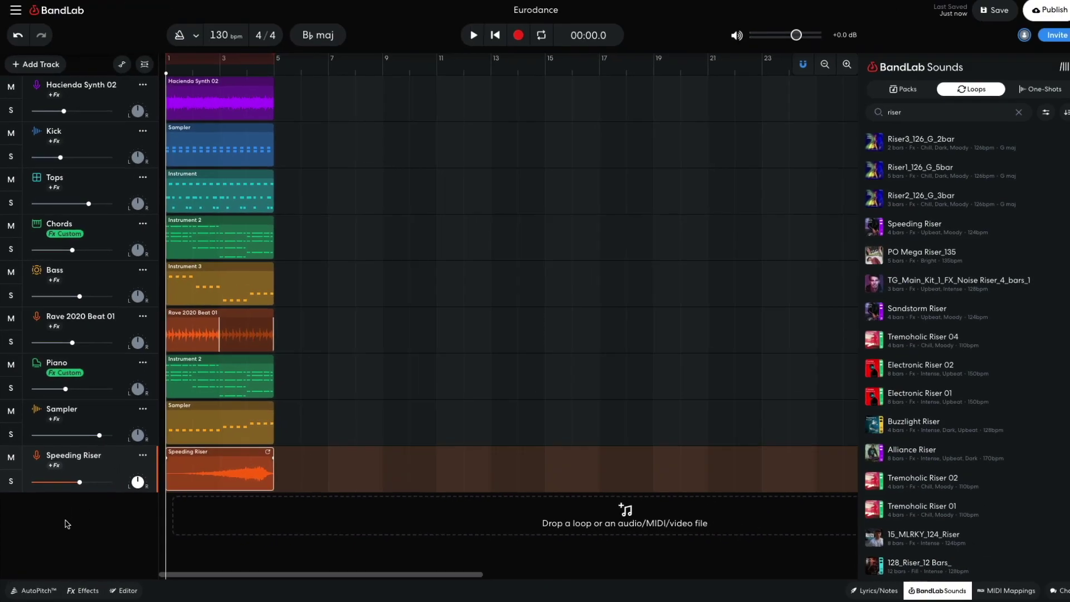
{"action": "key", "text": "space"}
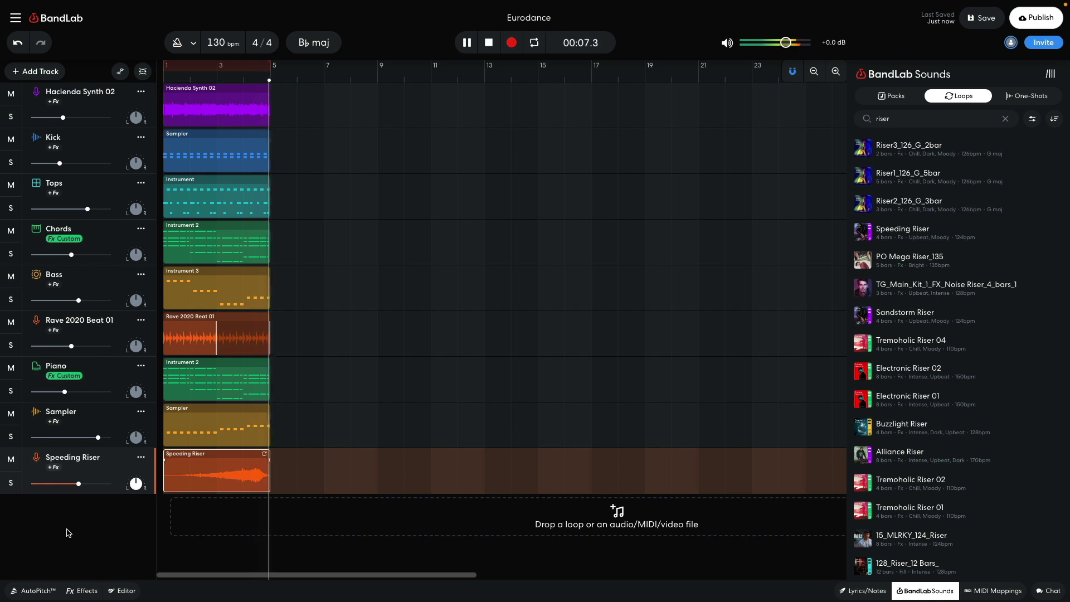
{"action": "key", "text": "space"}
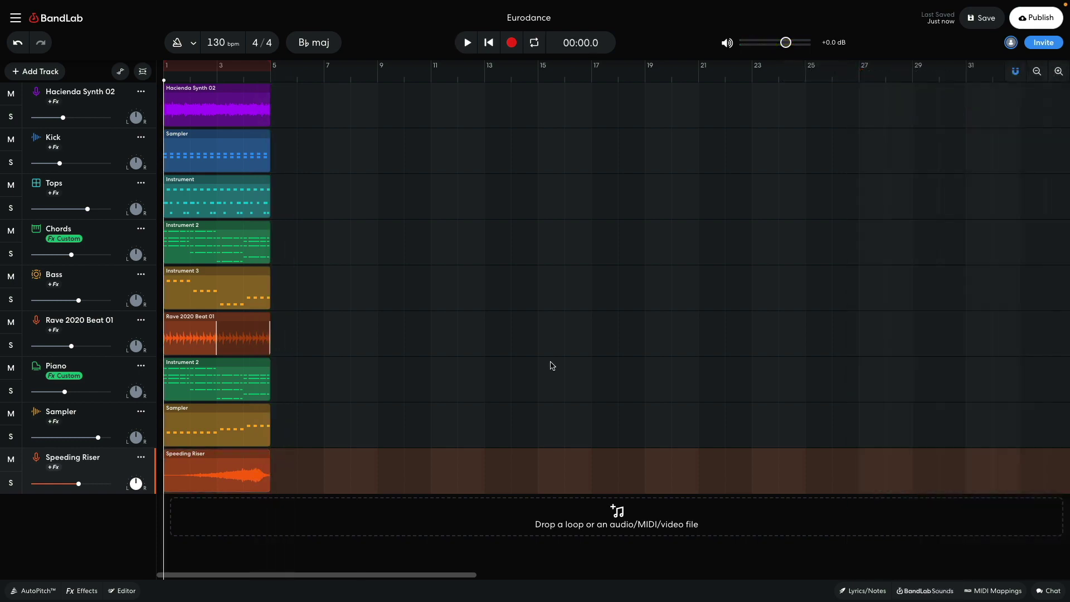
Search the loops for crash and place 11_MLRKY_123_Chime Crash on a new track at bar 1, with volume at -6.0 dB.
{"action": "left_click", "coordinate": [925, 590]}
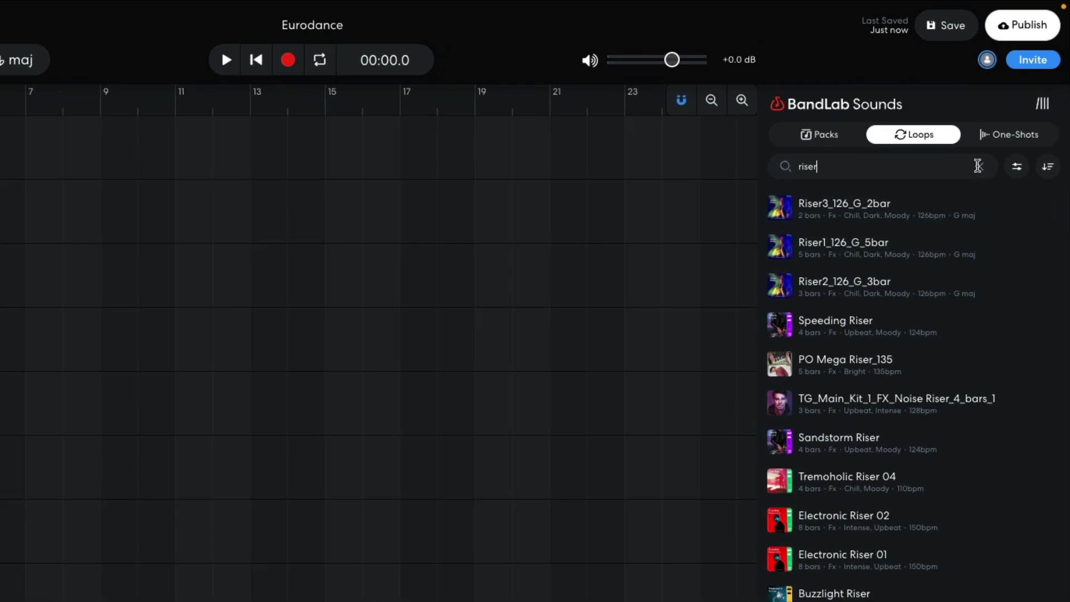
{"action": "left_click", "coordinate": [977, 165]}
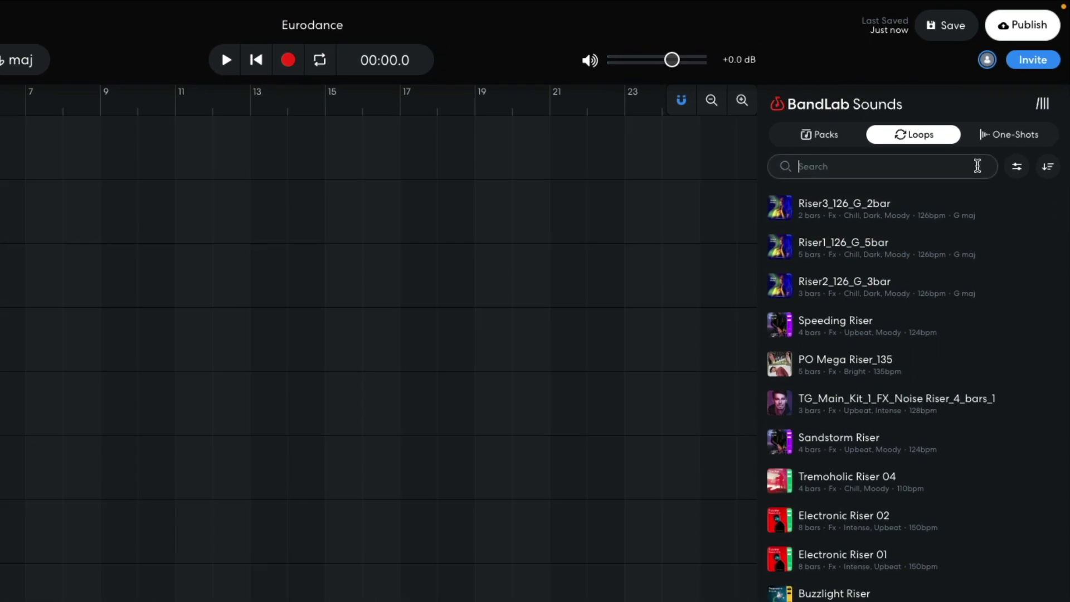
{"action": "type", "text": "d"}
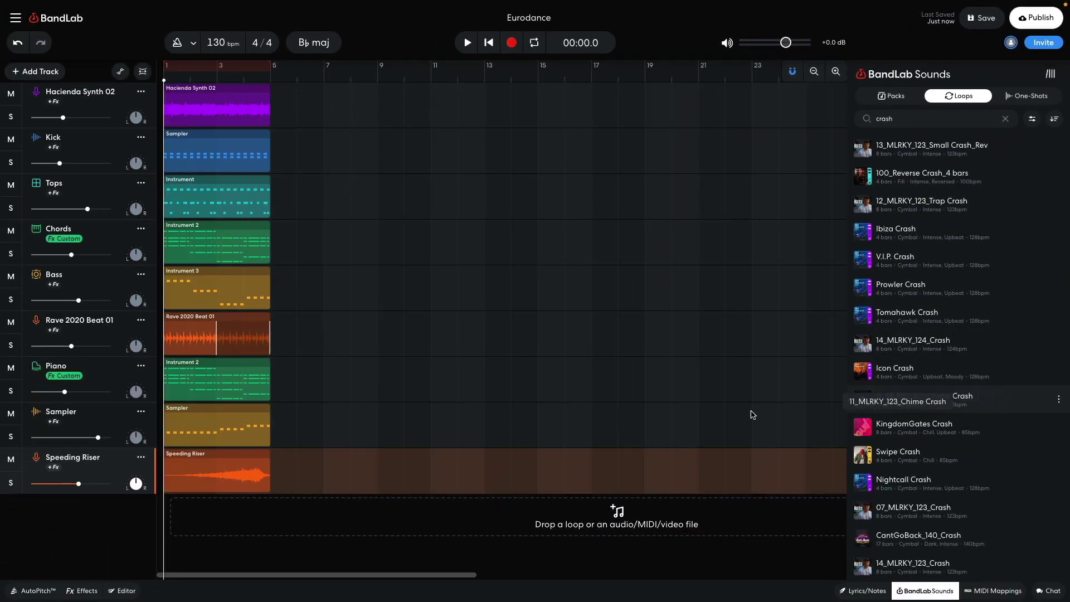
{"action": "left_click_drag", "start_coordinate": [753, 415], "coordinate": [176, 517]}
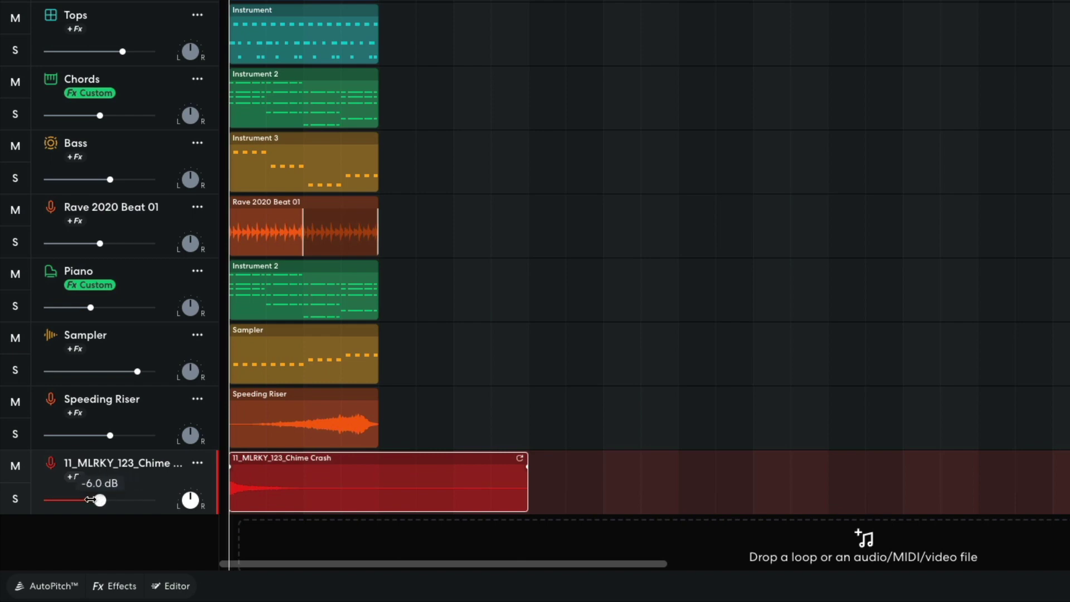
Play the four bars back with the chime crash, then stop and close the sound library.
{"action": "key", "text": "space"}
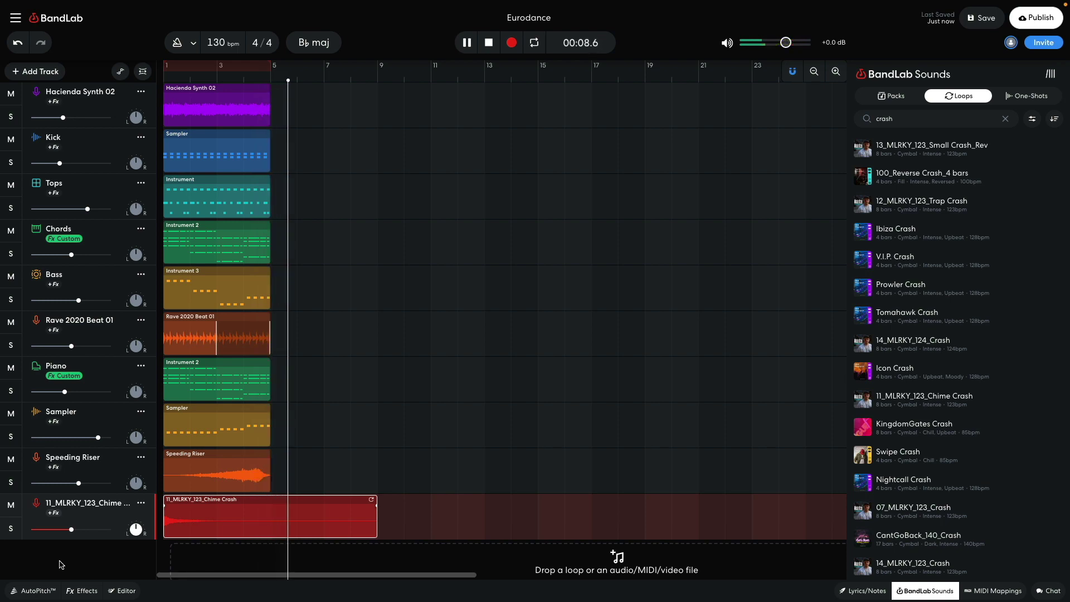
{"action": "key", "text": "space"}
{"action": "key", "text": "b"}
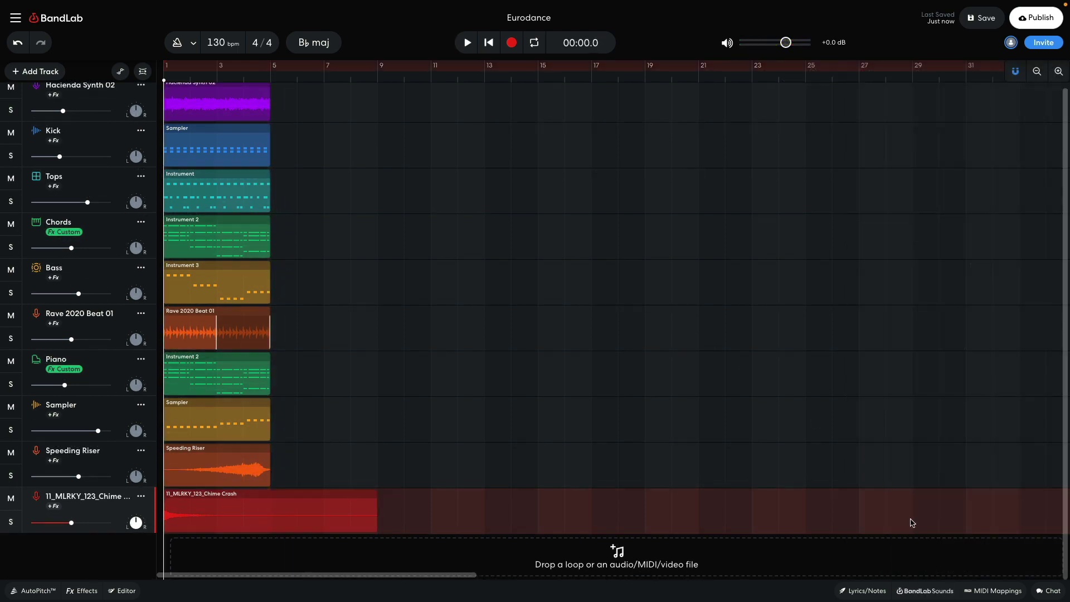
Search the loops for tom fill and place MB_135_Fill_Tom_1bar on a new track at bar 4.
{"action": "left_click", "coordinate": [919, 590]}
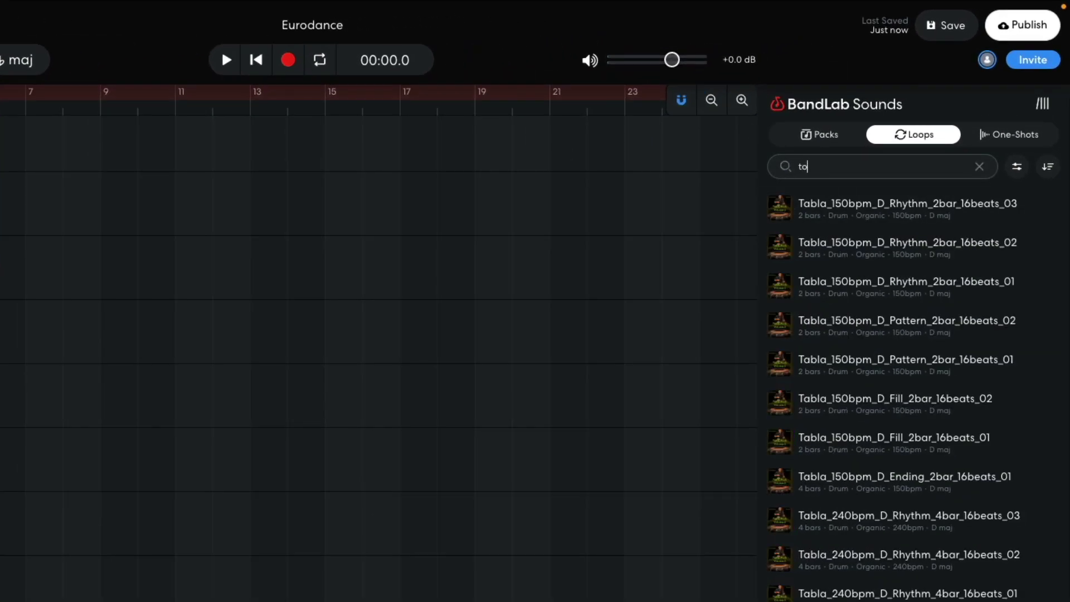
{"action": "type", "text": "tom fill"}
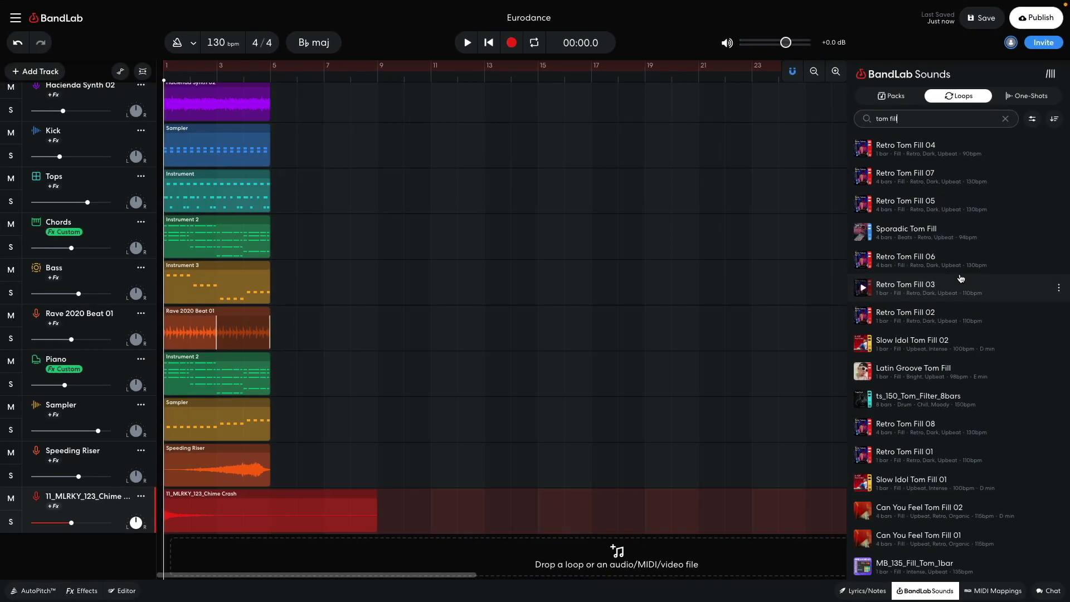
{"action": "scroll", "coordinate": [960, 278], "scroll_direction": "down", "scroll_amount": 1}
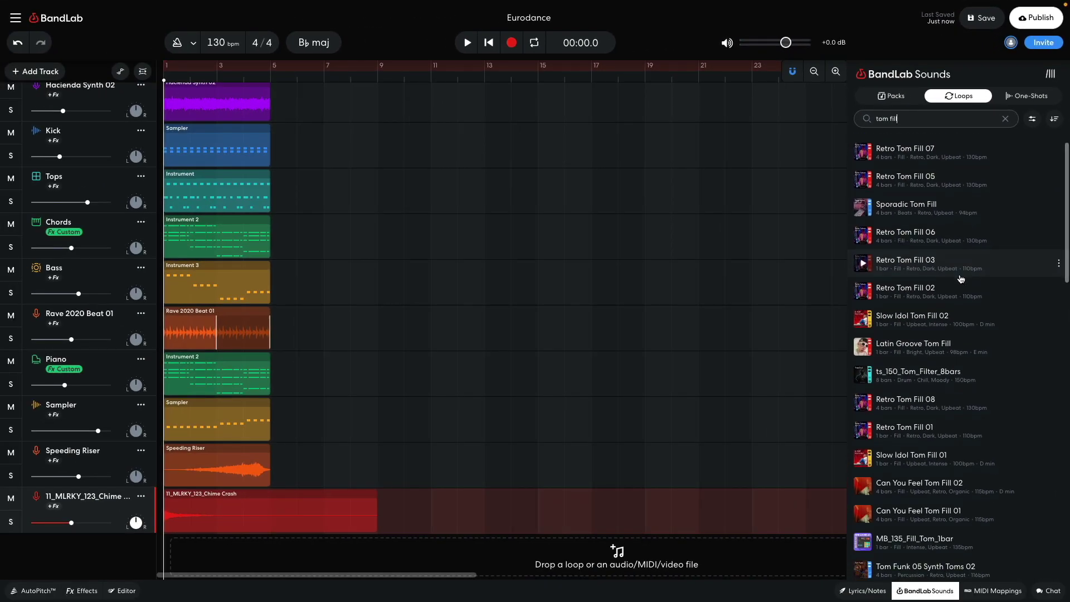
{"action": "left_click_drag", "start_coordinate": [886, 536], "coordinate": [252, 552]}
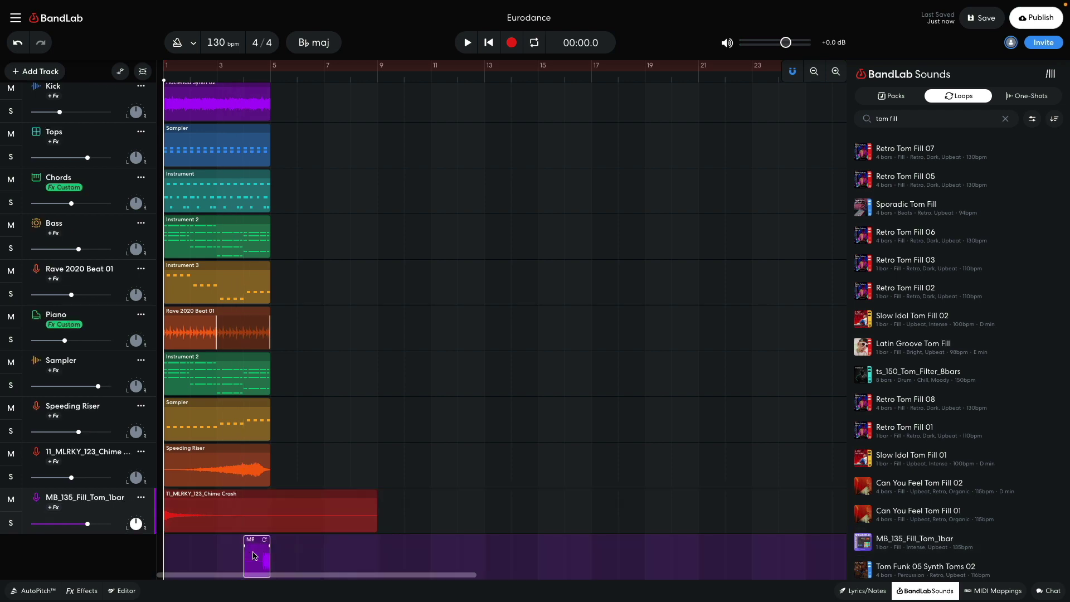
Open the tom fill region for editing, lower its track's volume and play it back with the other tracks.
{"action": "double_click", "coordinate": [254, 554]}
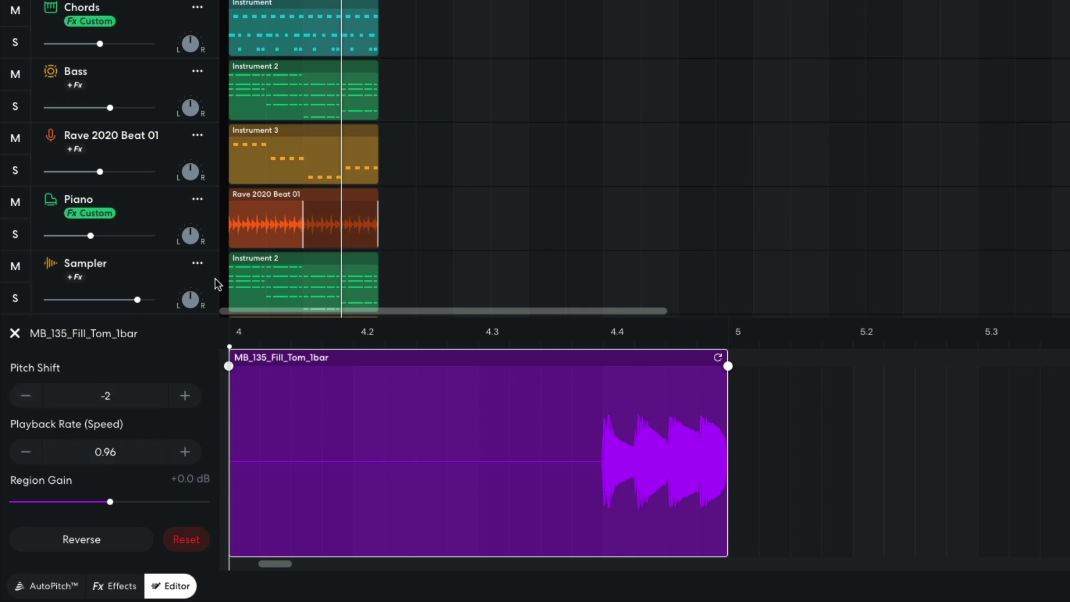
{"action": "scroll", "coordinate": [296, 219], "scroll_direction": "up", "scroll_amount": 1}
{"action": "scroll", "coordinate": [295, 221], "scroll_direction": "down", "scroll_amount": 5}
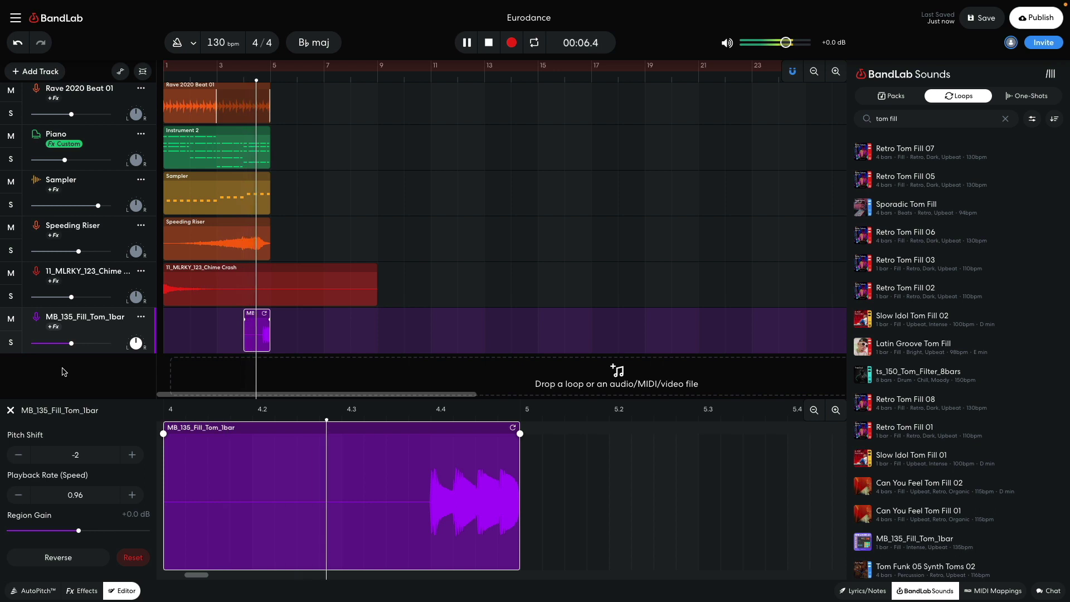
Play the full 64-bar arrangement from the beginning.
{"action": "key", "text": "Return"}
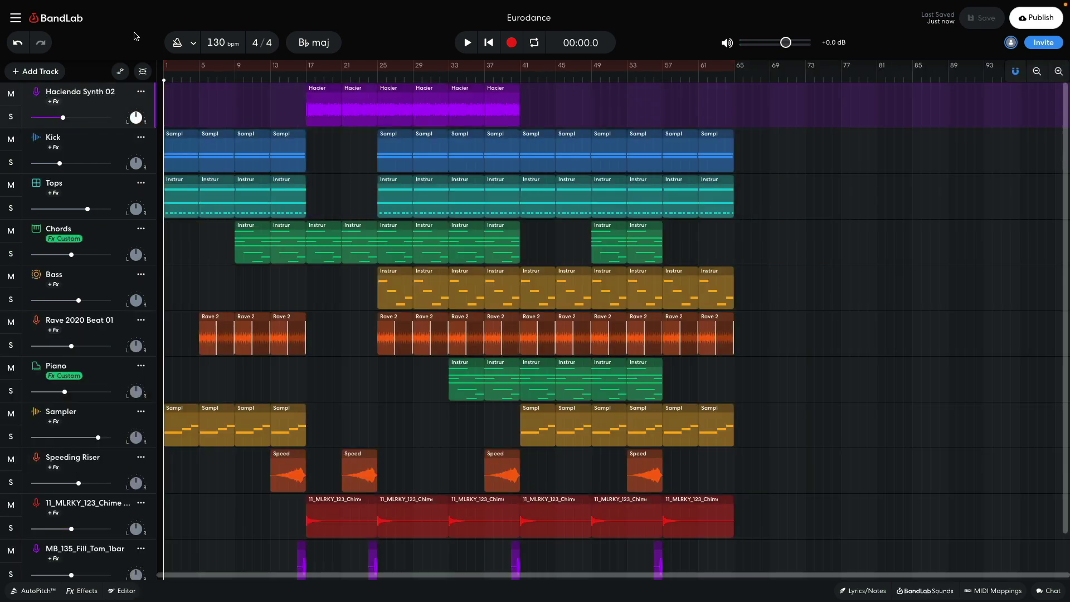
{"action": "key", "text": "space"}
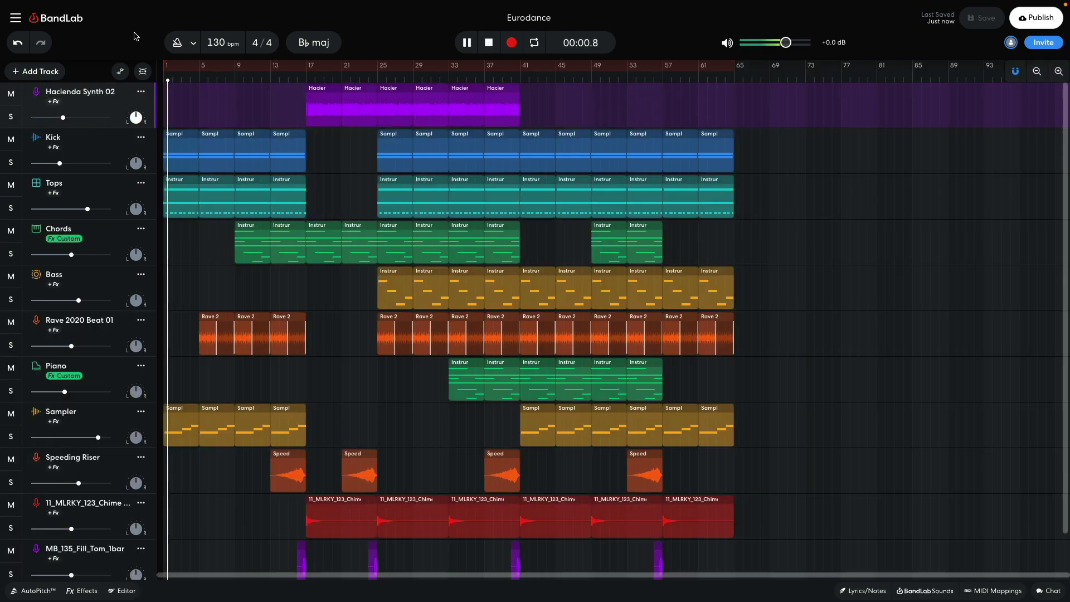